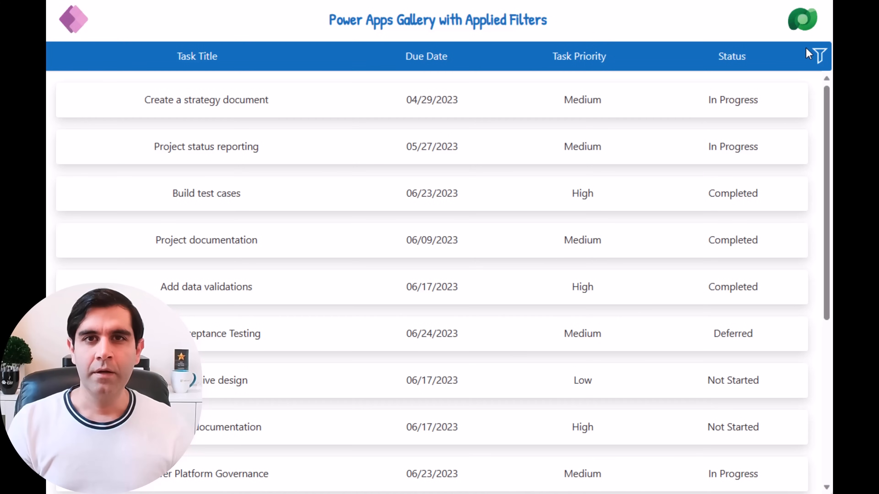
# Step: Open the task gallery's filter panel and filter the tasks by status Completed and priority High
pyautogui.click(819, 55)
pyautogui.click(744, 196)
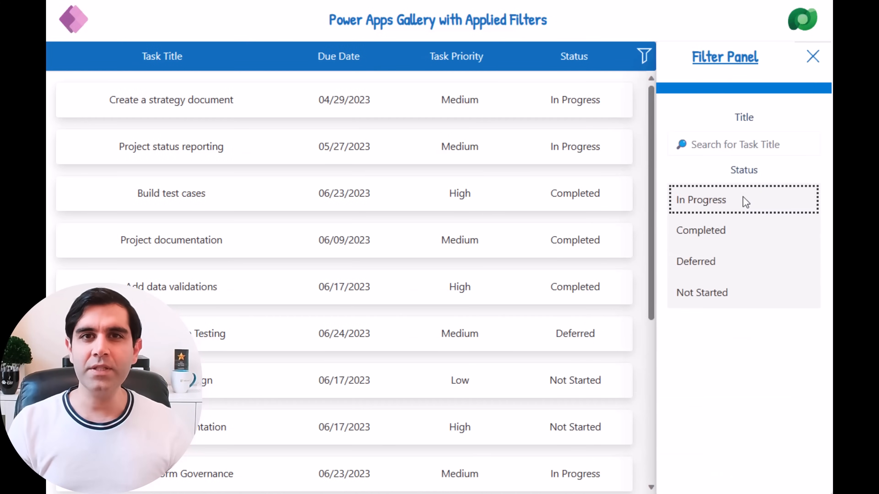
pyautogui.click(694, 239)
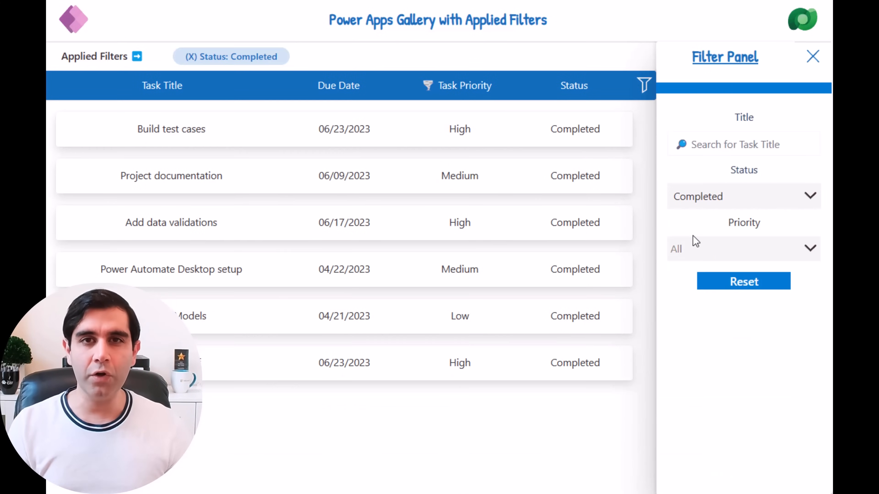
pyautogui.click(702, 249)
pyautogui.click(708, 314)
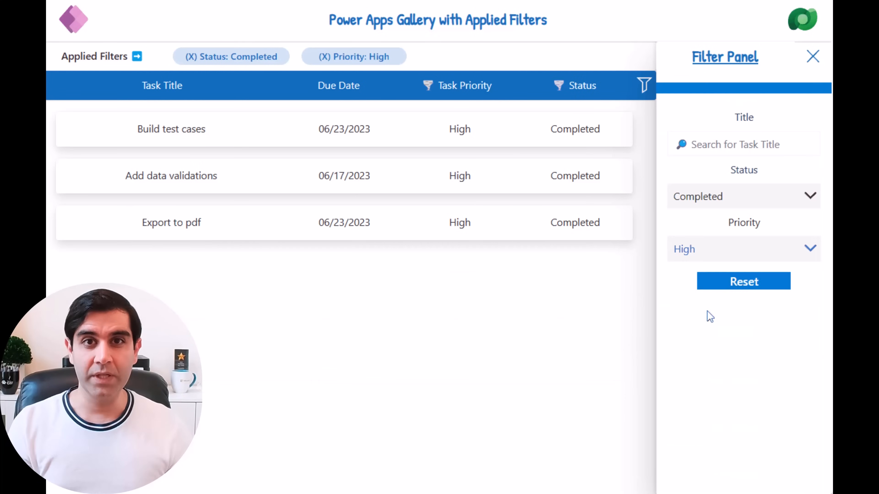
# Step: Filter the task titles by "valid" and close the filter panel
pyautogui.click(715, 144)
pyautogui.write('valid')
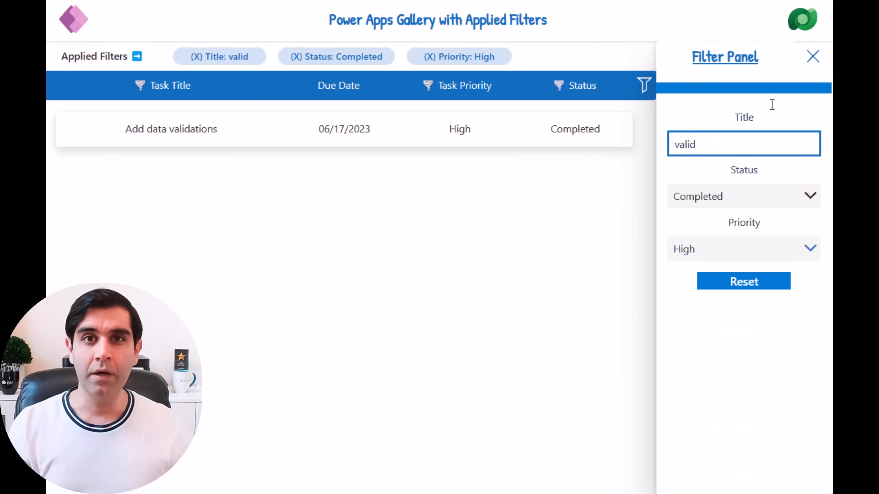
pyautogui.click(814, 60)
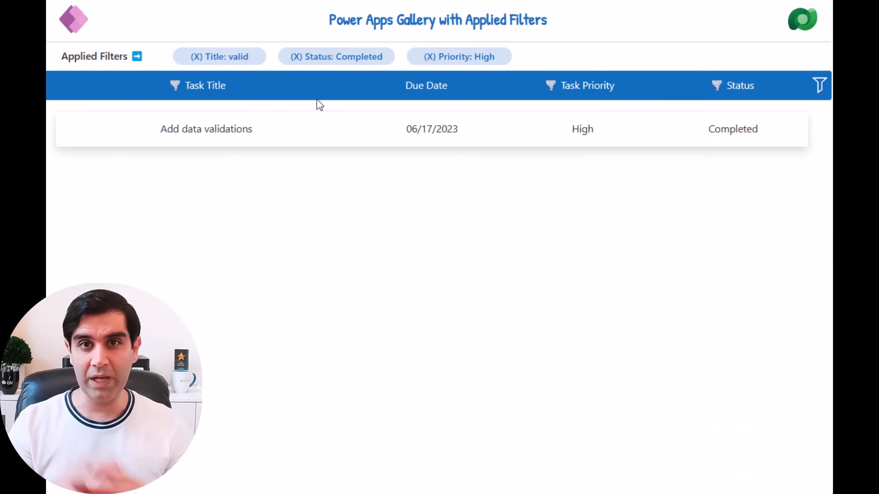
# Step: Remove the applied Title, Priority and Status filters from the gallery one by one
pyautogui.click(200, 58)
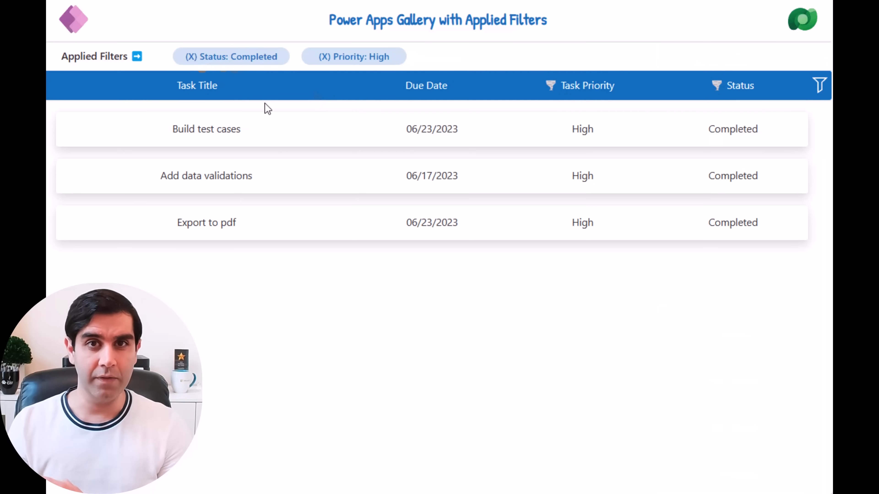
pyautogui.click(320, 59)
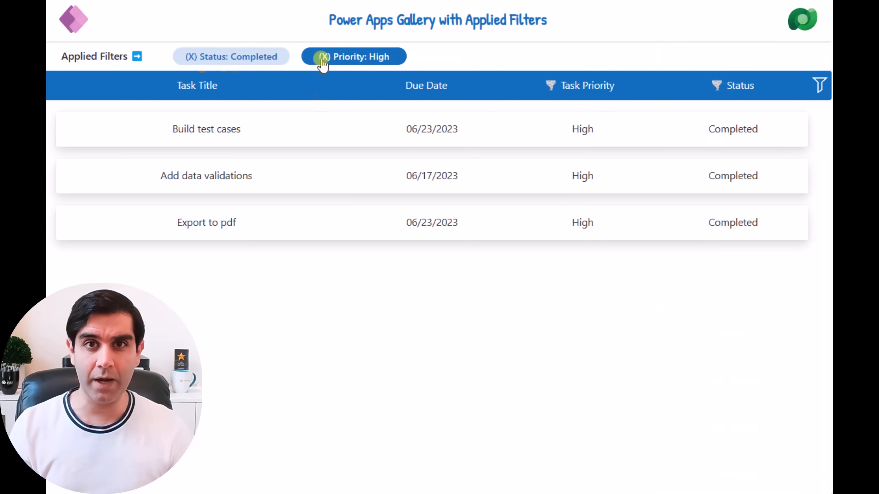
pyautogui.click(195, 59)
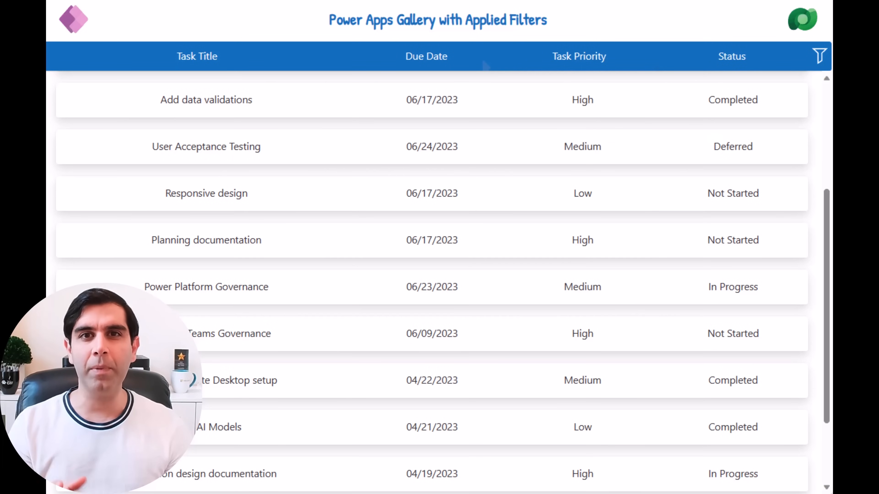
pyautogui.moveTo(833, 69); pyautogui.dragTo(609, 87)
pyautogui.click(593, 57)
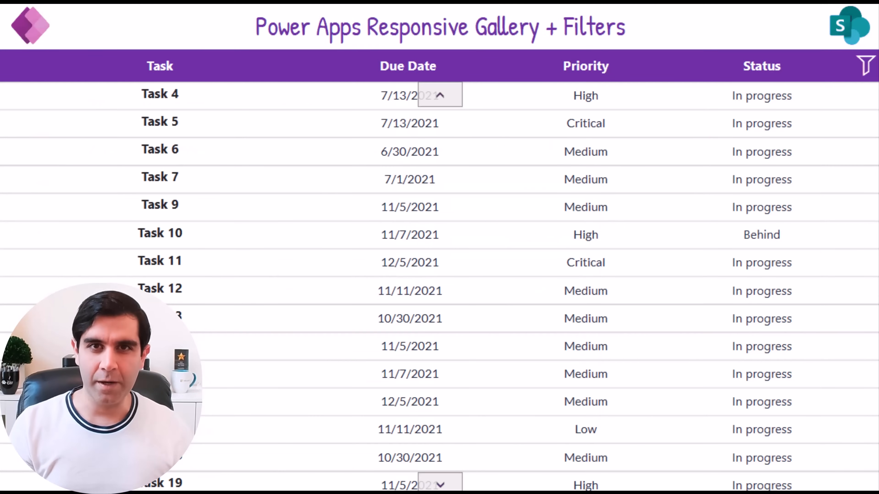
# Step: In the Responsive Gallery + Filters app, show the filter options, filter by priority High and open the status choices
pyautogui.click(864, 74)
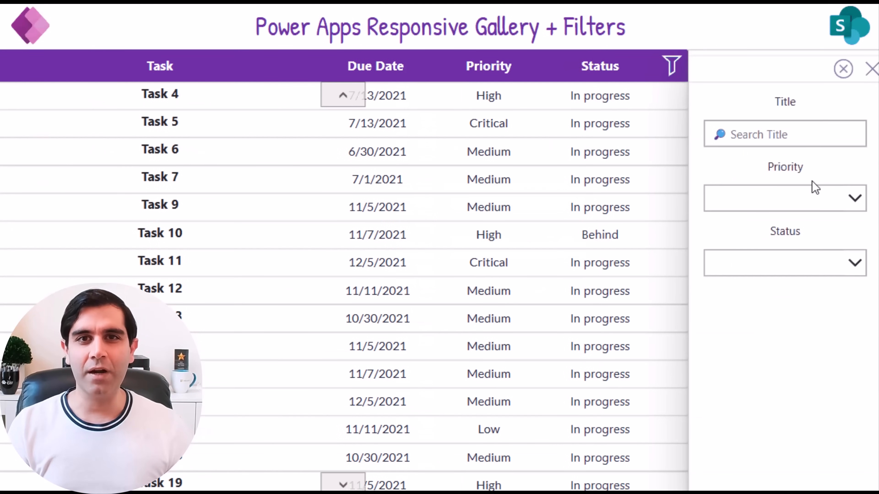
pyautogui.click(807, 197)
pyautogui.click(748, 245)
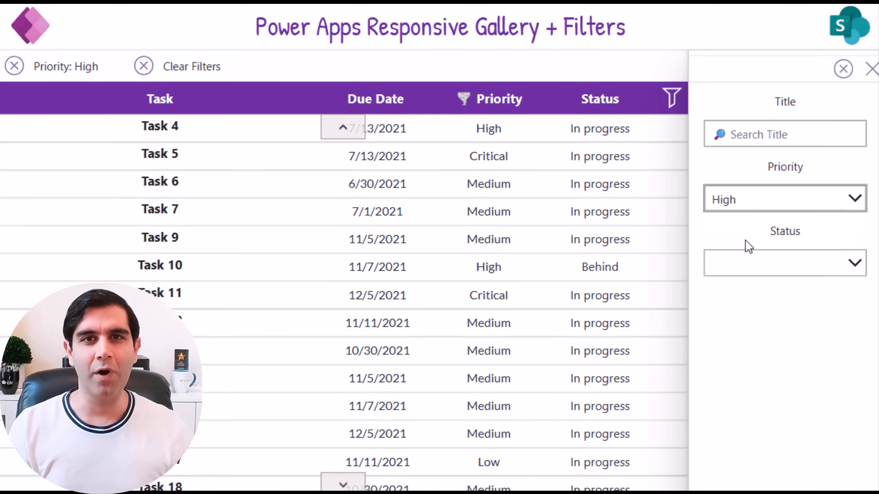
pyautogui.click(751, 265)
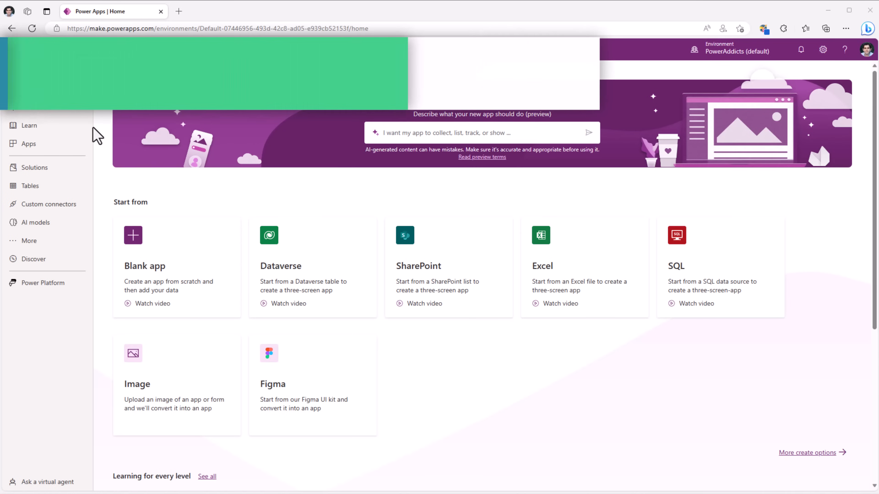
# Step: Create a blank canvas app named "Responsive Power App Gallery with Applied Filters" in Tablet format
pyautogui.click(171, 292)
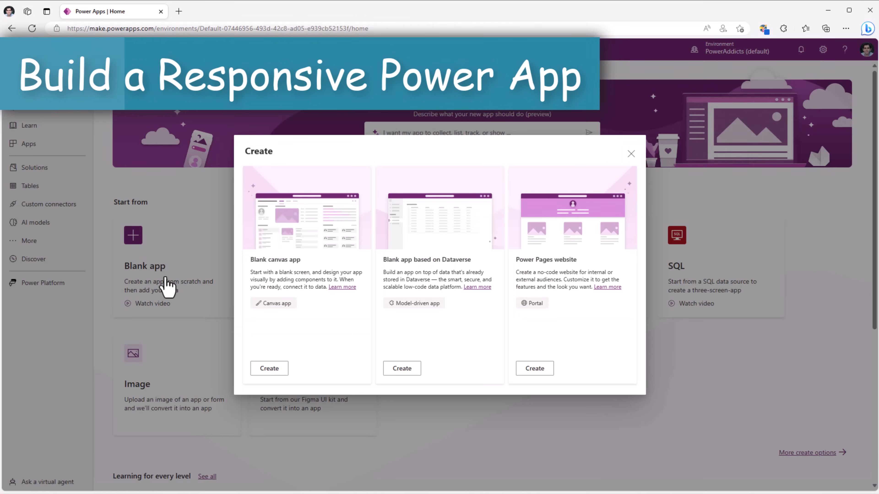
pyautogui.click(267, 369)
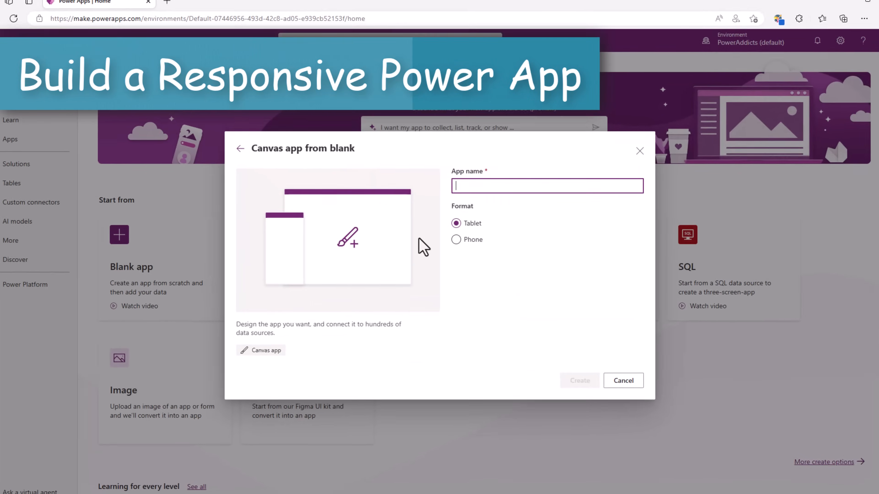
pyautogui.click(495, 188)
pyautogui.write('Responsive Power App Gallery with Applied Filters')
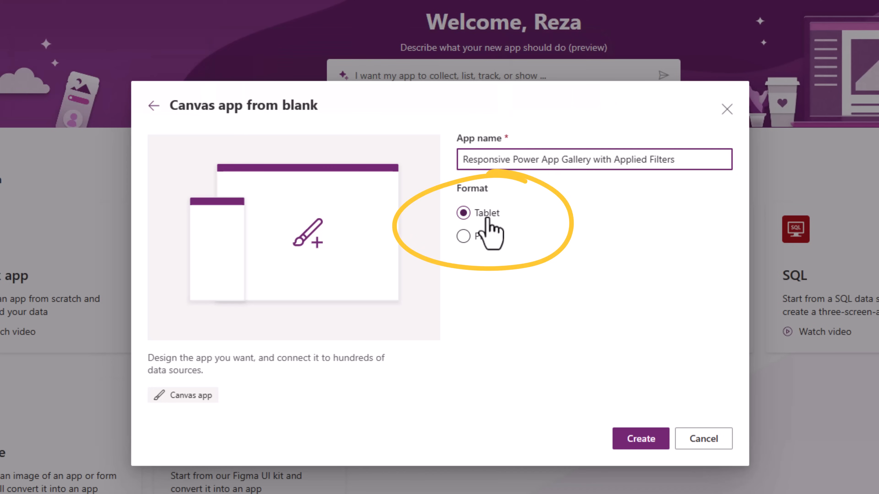
pyautogui.click(641, 439)
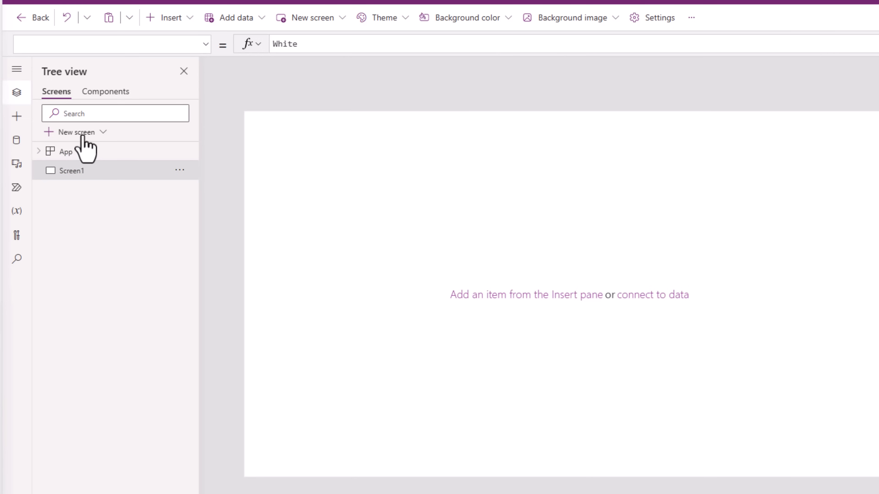
# Step: Add a screen with the "Header, main section, footer" layout and expand its screen container
pyautogui.click(83, 137)
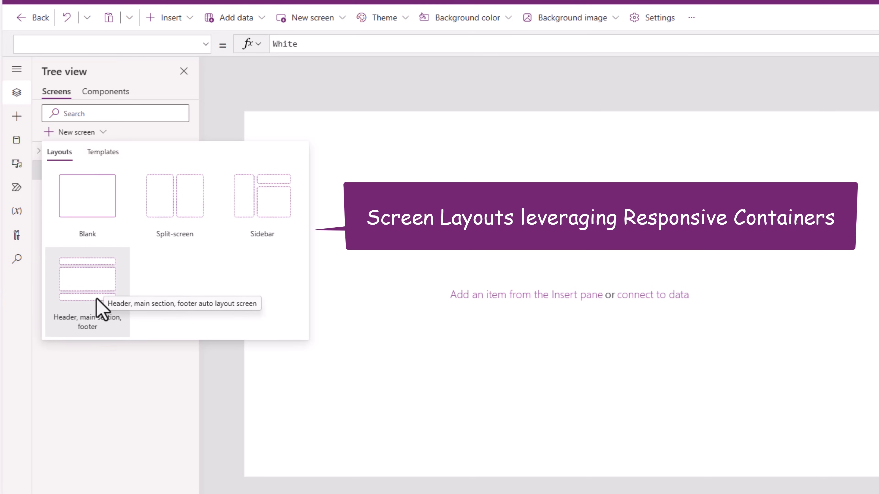
pyautogui.click(98, 308)
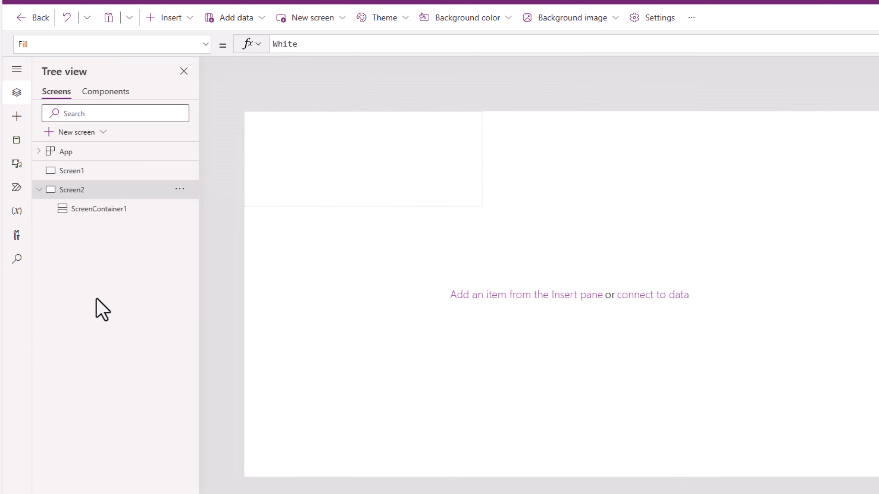
pyautogui.click(77, 209)
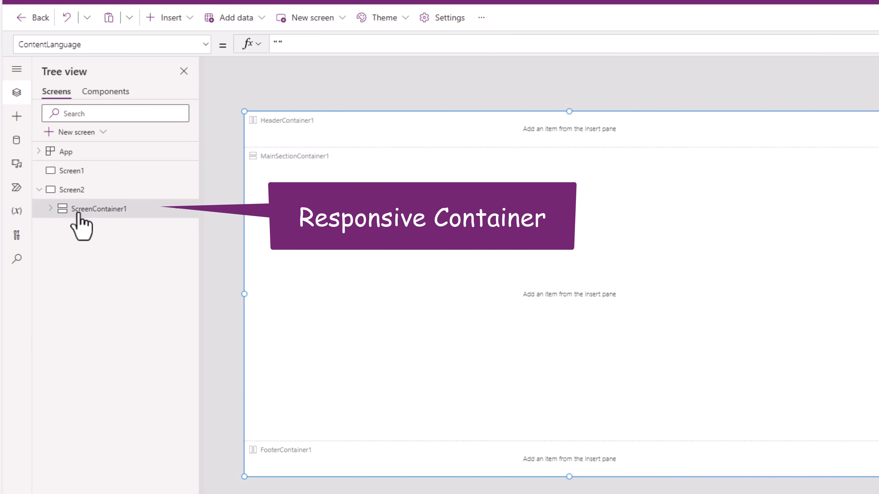
pyautogui.click(50, 209)
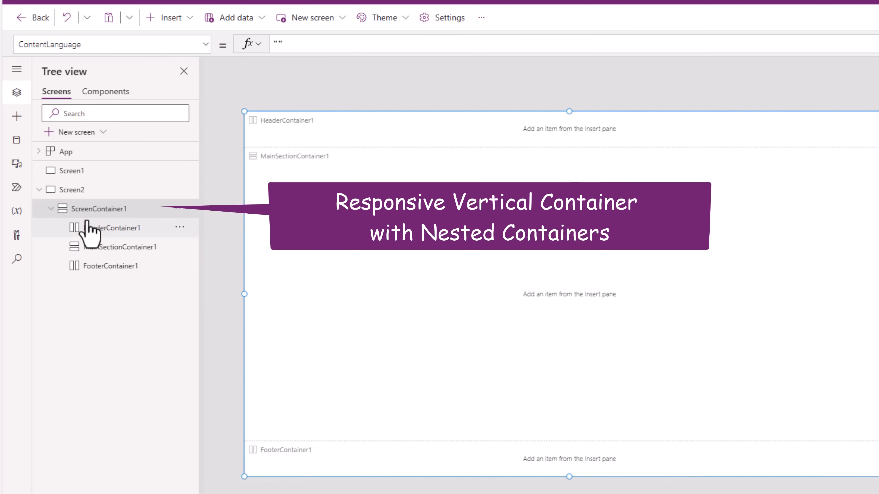
# Step: Review the nested header, main section and footer containers on the canvas, and delete the footer container
pyautogui.click(91, 228)
pyautogui.click(101, 247)
pyautogui.click(109, 266)
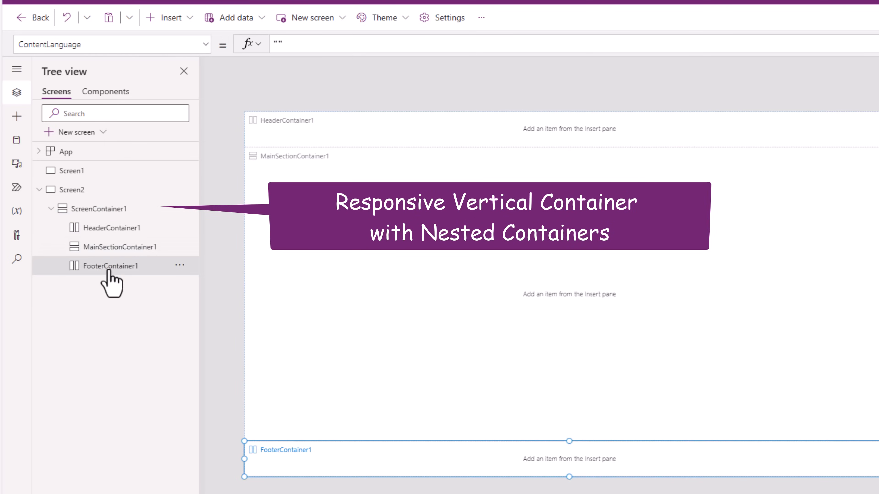
pyautogui.click(104, 233)
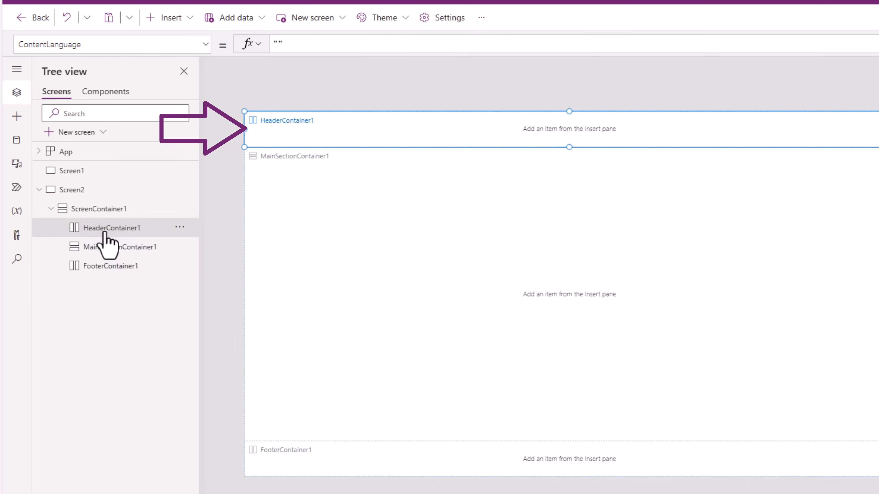
pyautogui.click(108, 249)
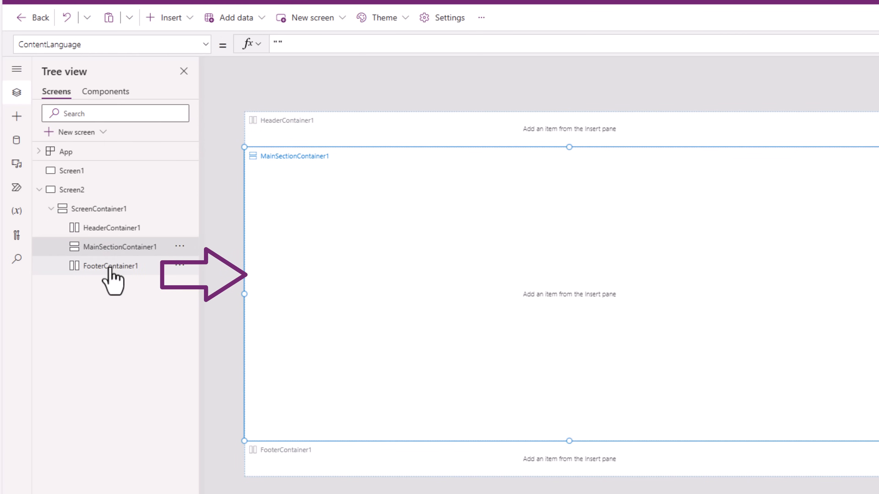
pyautogui.click(110, 268)
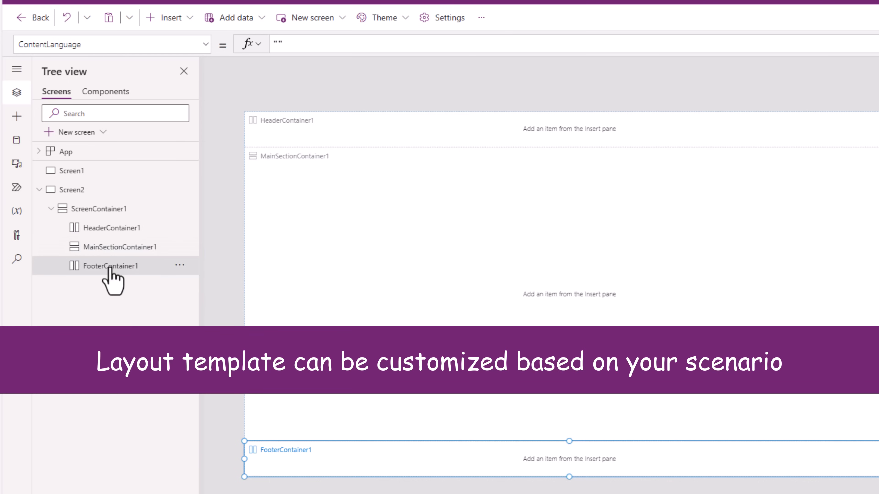
pyautogui.press('Delete')
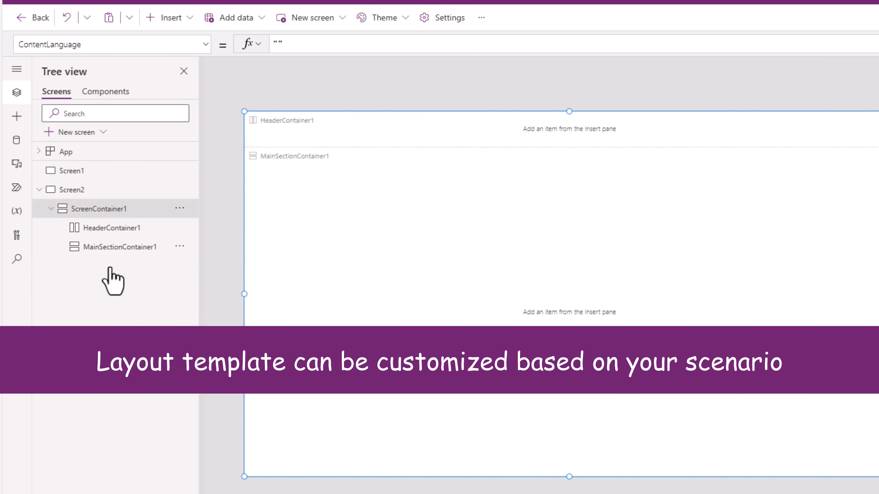
# Step: Check the images uploaded to the app's media, and insert an Image control into the header container
pyautogui.click(101, 229)
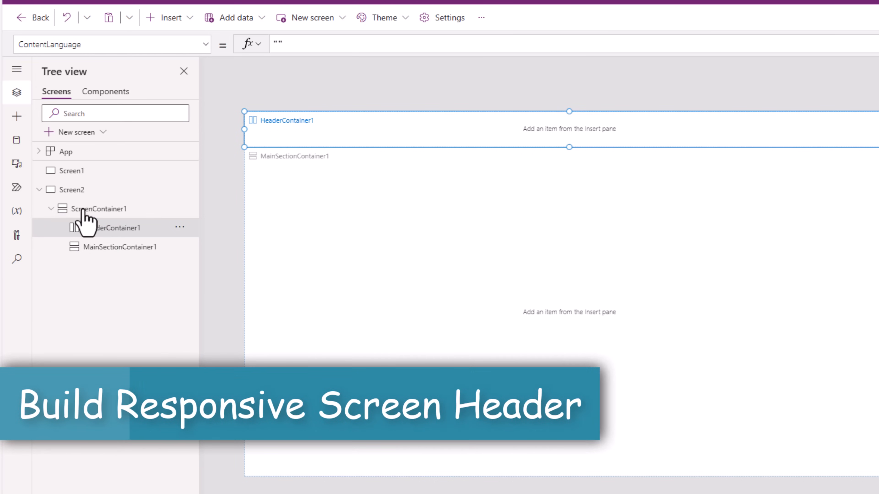
pyautogui.click(16, 164)
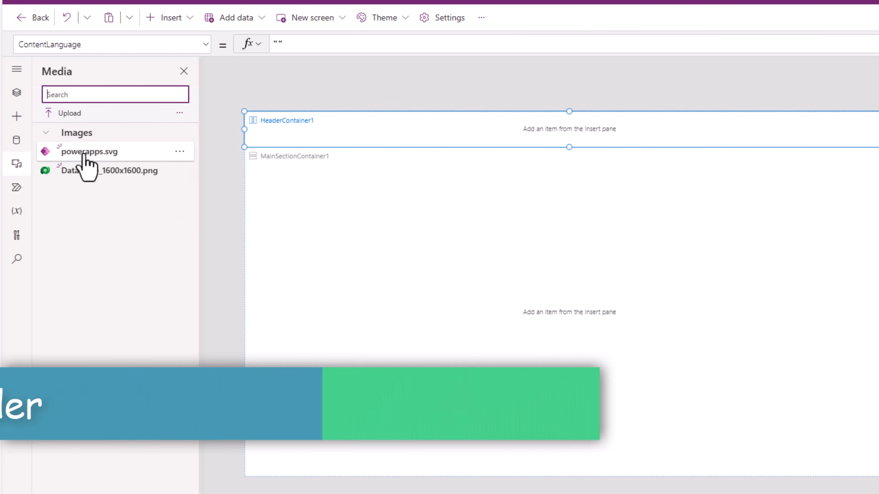
pyautogui.click(17, 93)
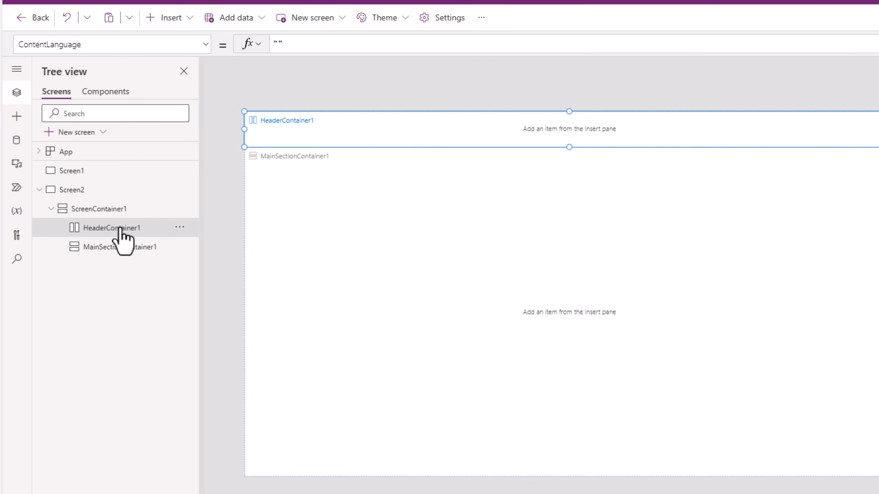
pyautogui.click(16, 117)
pyautogui.click(63, 94)
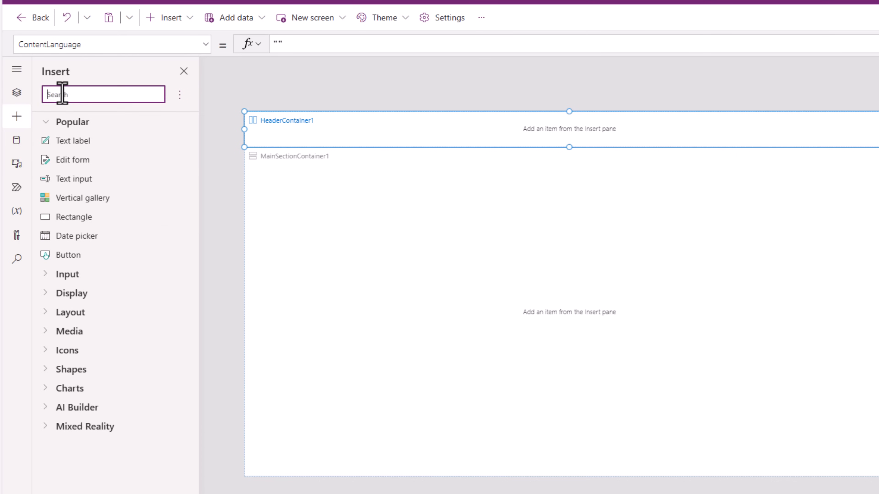
pyautogui.write('image')
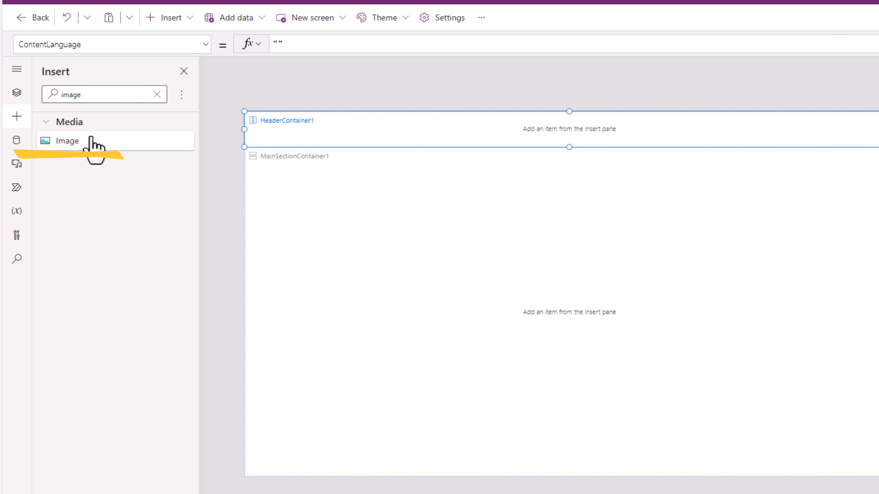
pyautogui.click(92, 142)
pyautogui.click(96, 230)
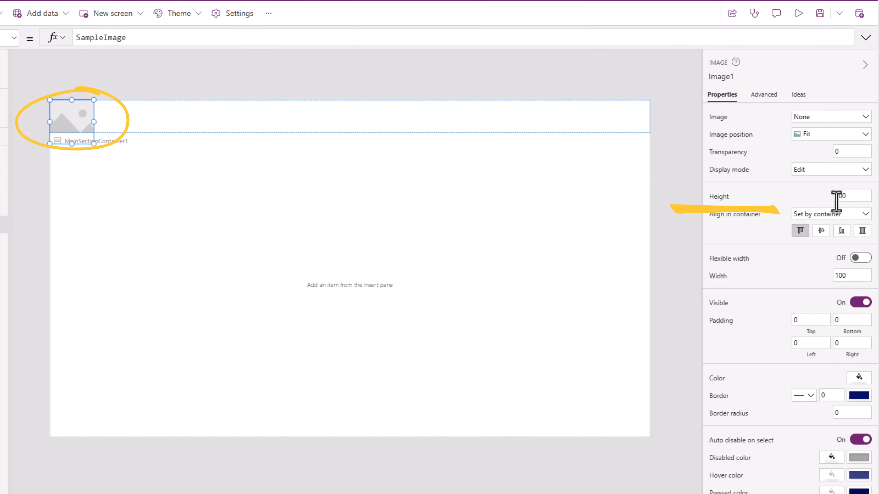
# Step: Set the header image's height to 60 and center it vertically in its container
pyautogui.click(827, 194)
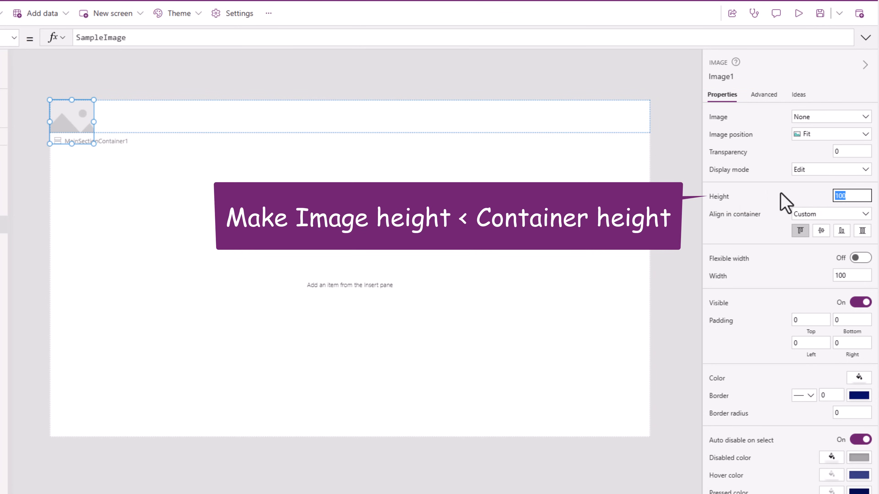
pyautogui.write('60')
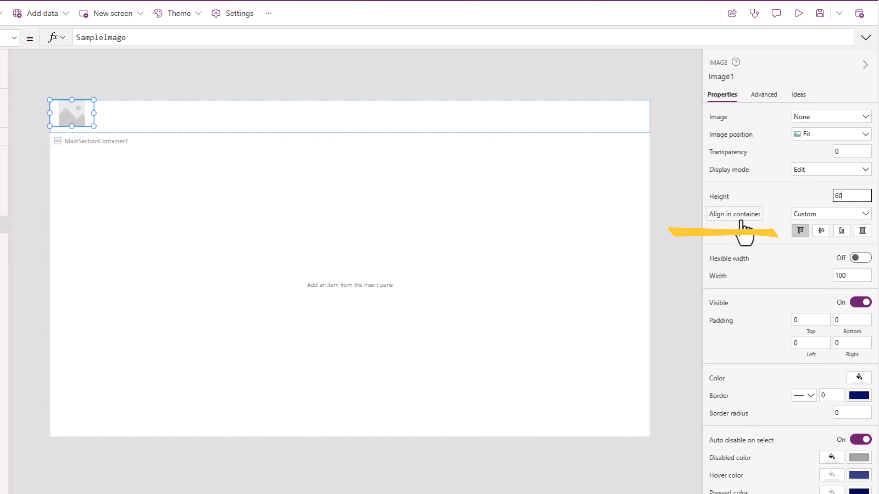
pyautogui.click(822, 231)
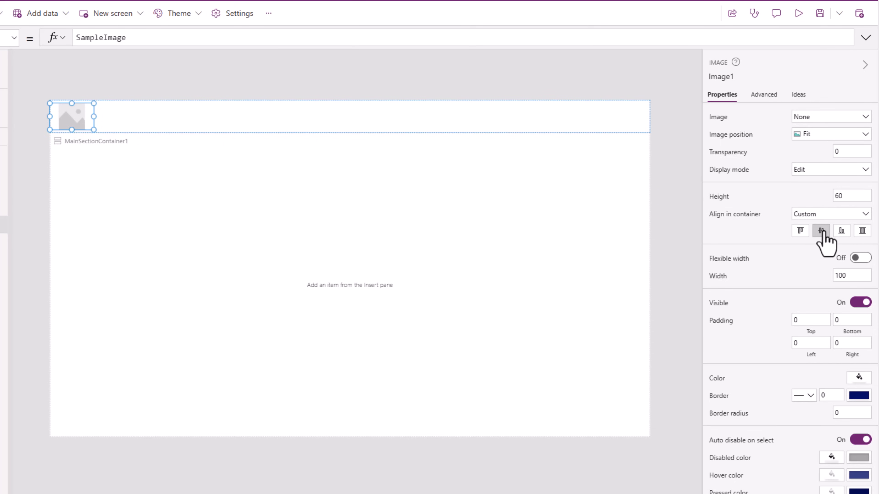
# Step: Set the header image control to show the powerapps image
pyautogui.click(805, 118)
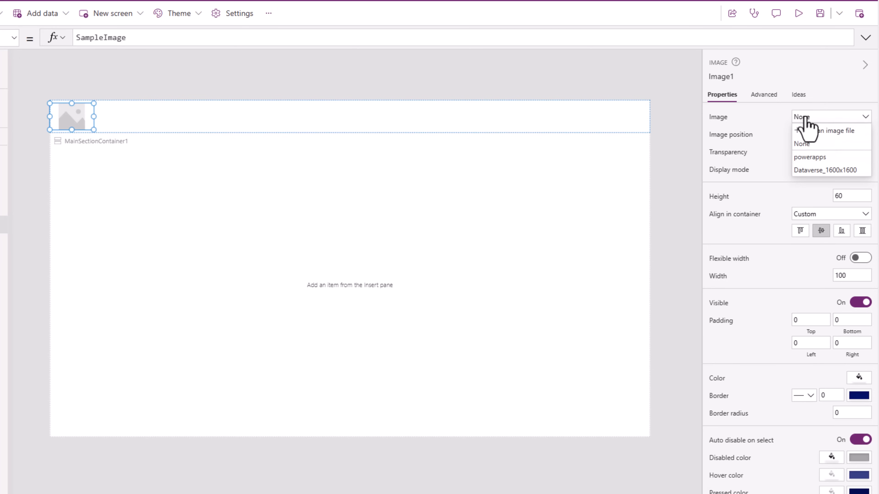
pyautogui.click(816, 157)
pyautogui.click(450, 122)
# Step: Duplicate the Power Apps logo image within the header container and set the copy's image to Dataverse_1600x1600
pyautogui.click(12, 233)
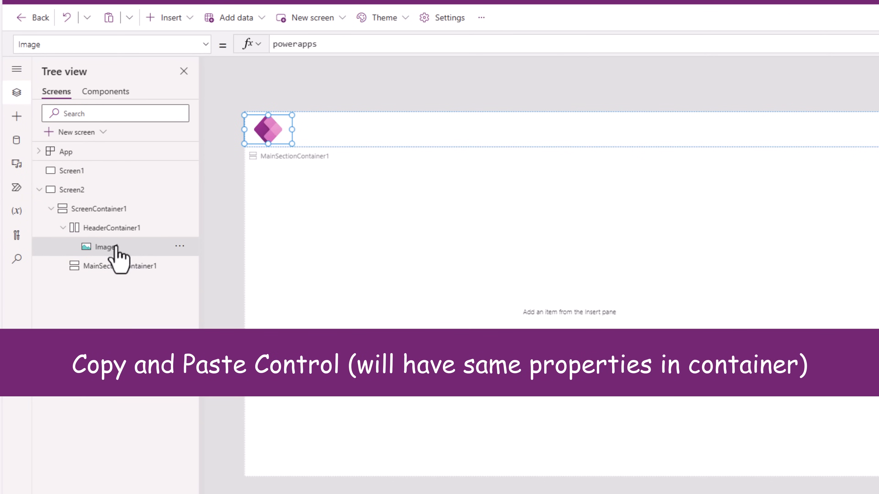
pyautogui.hotkey('ctrl', 'v')
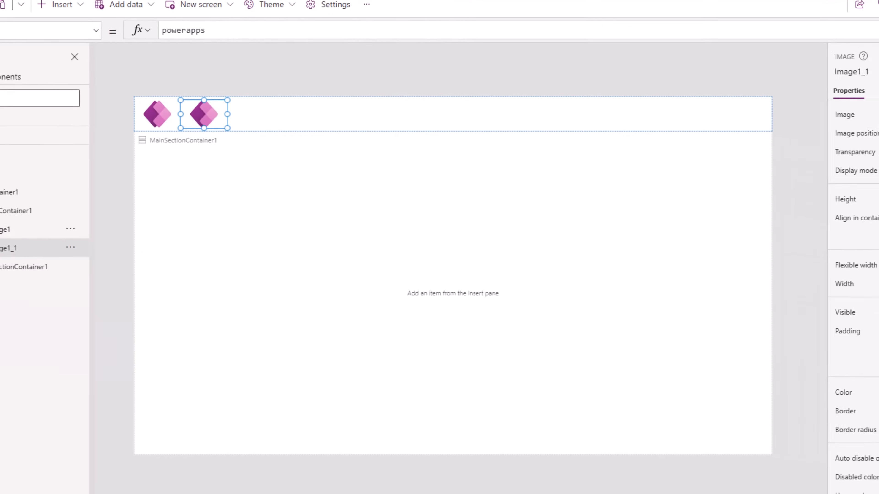
pyautogui.click(808, 100)
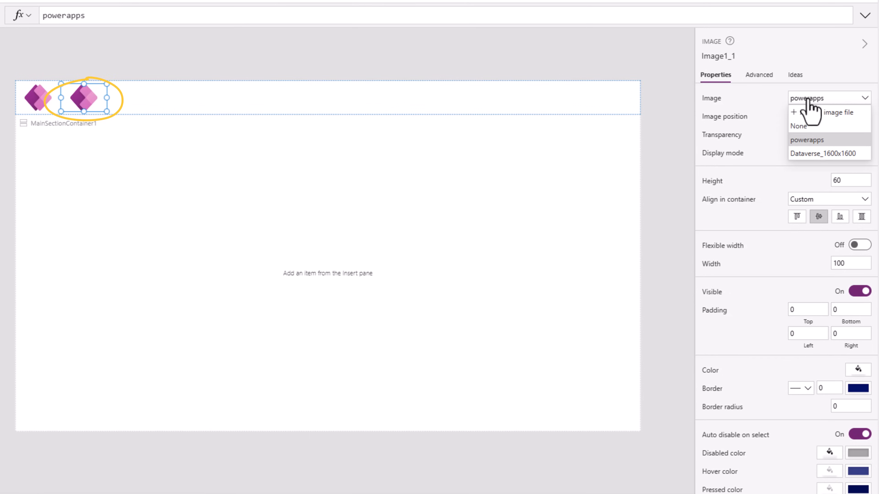
pyautogui.click(820, 153)
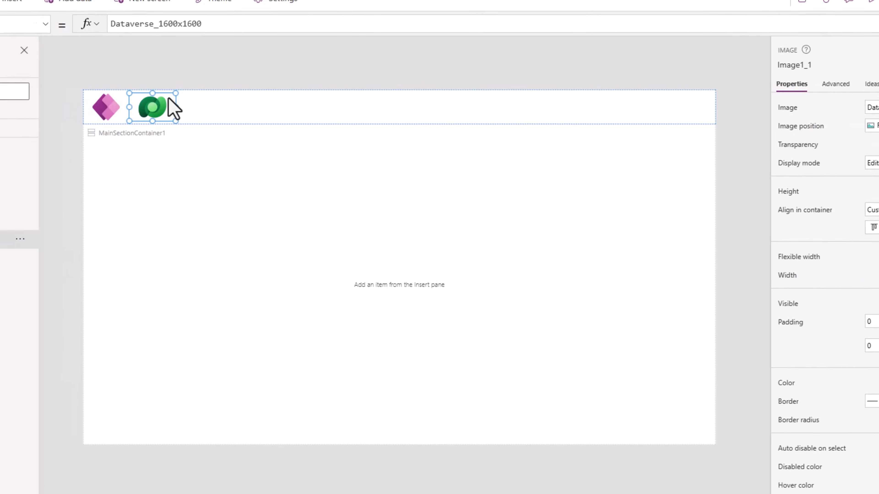
# Step: Insert a text label into the header container
pyautogui.click(7, 202)
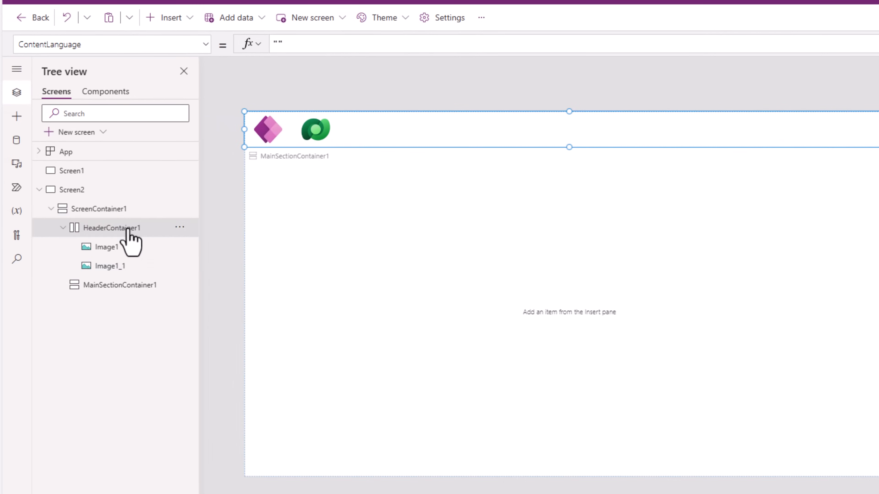
pyautogui.click(17, 116)
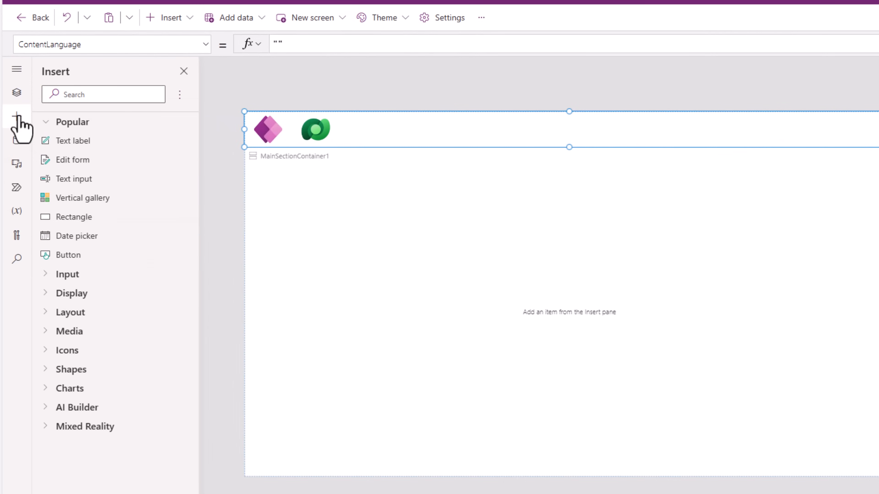
pyautogui.click(98, 147)
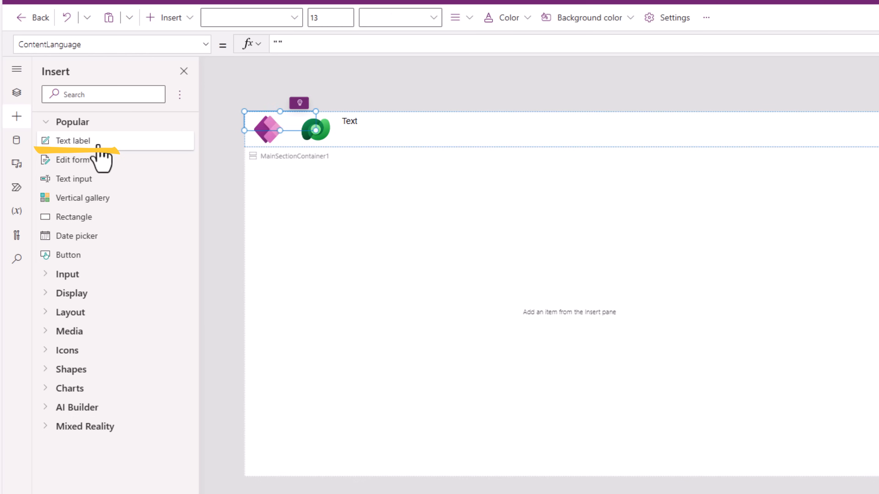
pyautogui.click(22, 101)
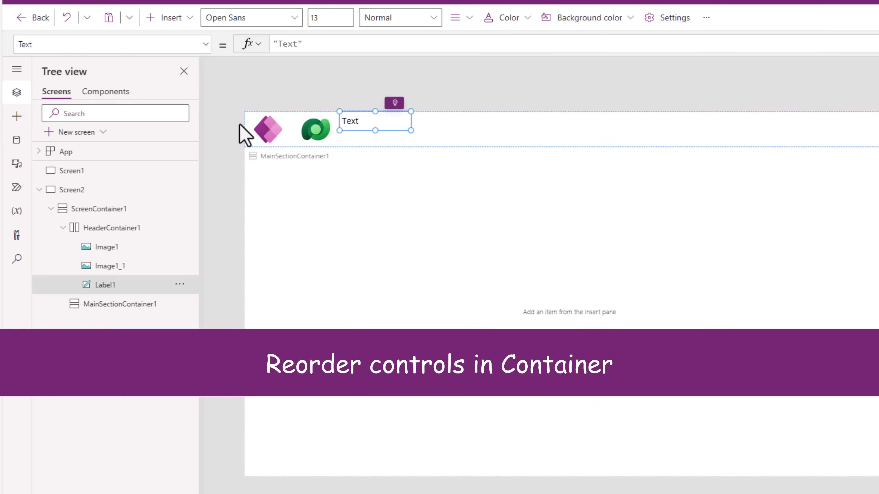
# Step: Reorder the text label one place to the left so it sits between the two header images
pyautogui.rightClick(369, 126)
pyautogui.moveTo(385, 136)
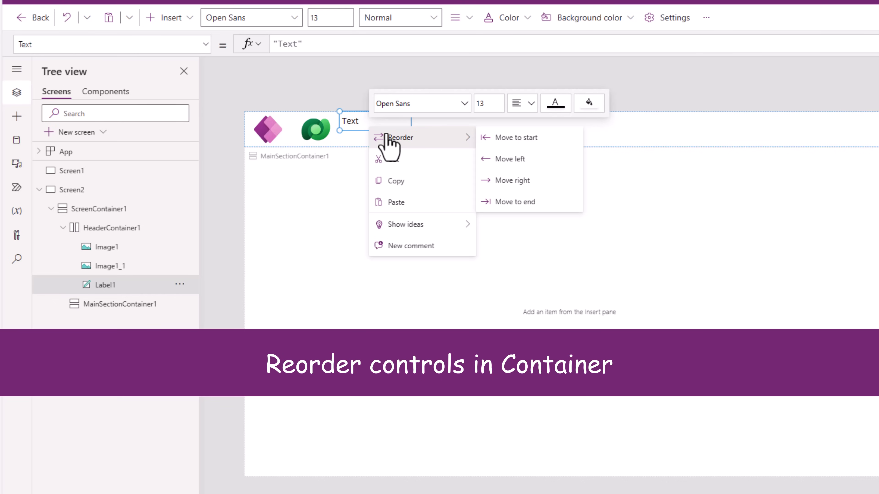
pyautogui.click(526, 163)
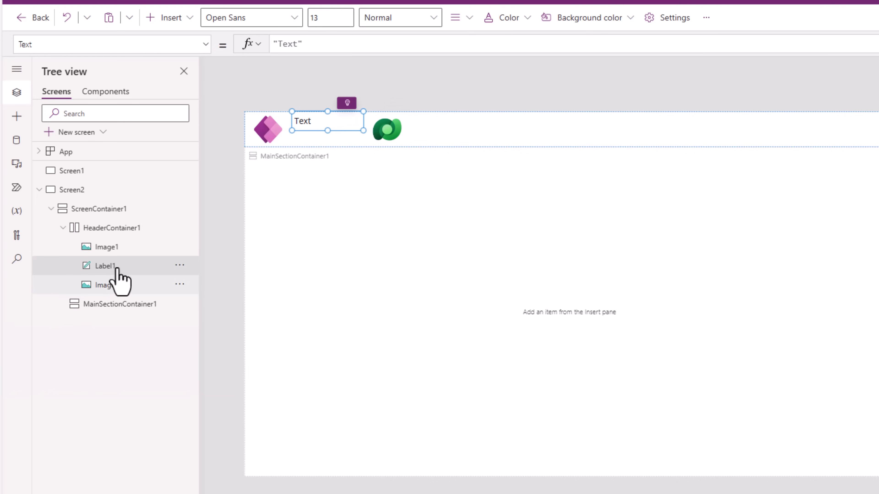
# Step: Turn on flexible width for the header's text label and compare it with the Power Apps image's width settings
pyautogui.click(112, 236)
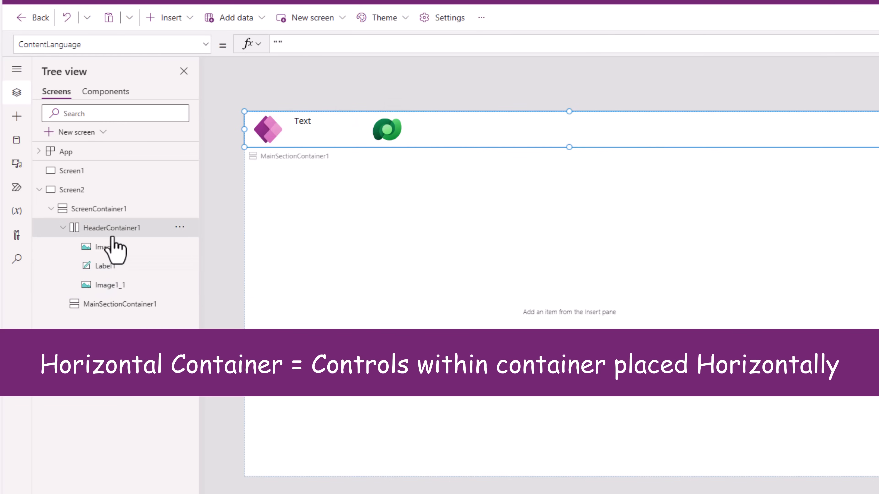
pyautogui.click(121, 266)
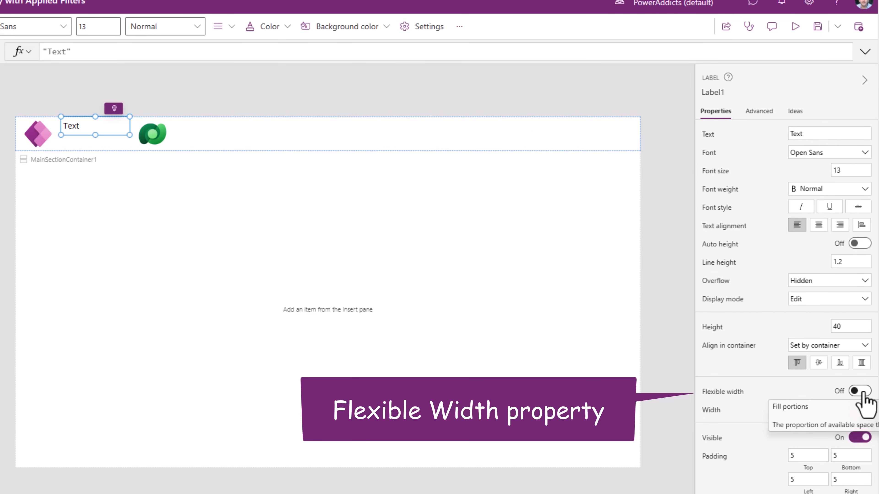
pyautogui.click(861, 393)
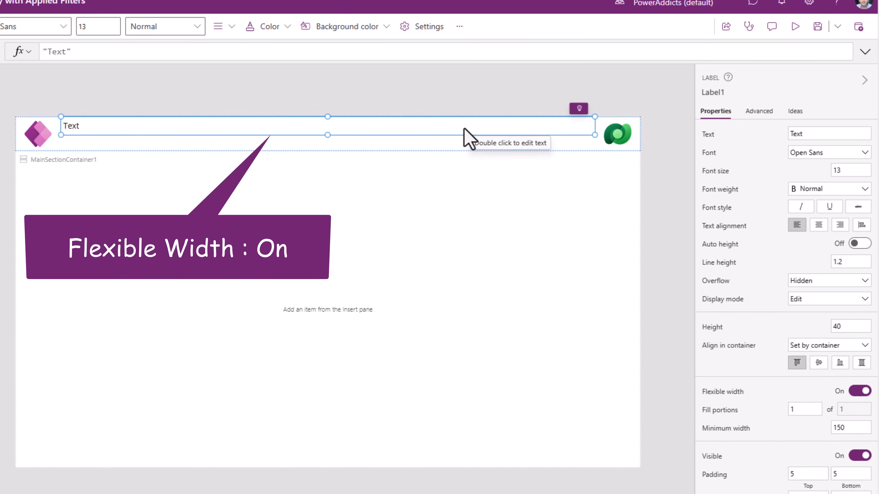
pyautogui.click(38, 135)
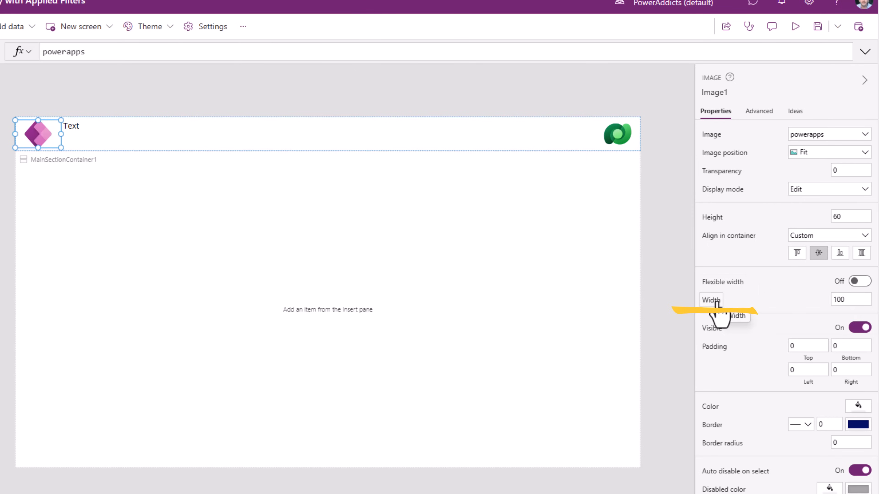
# Step: Center the header label's text, stretch the label vertically in its container, and set its text to "Power Apps Gallery with Applied Filters"
pyautogui.click(173, 125)
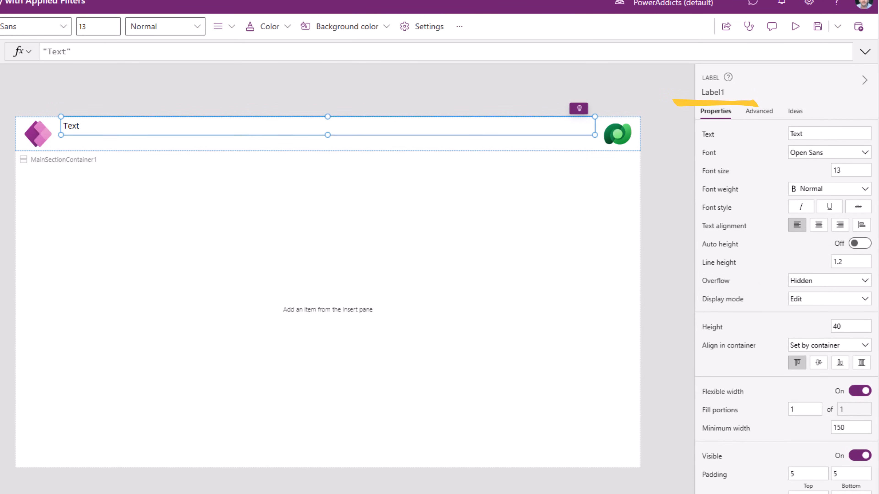
pyautogui.click(819, 225)
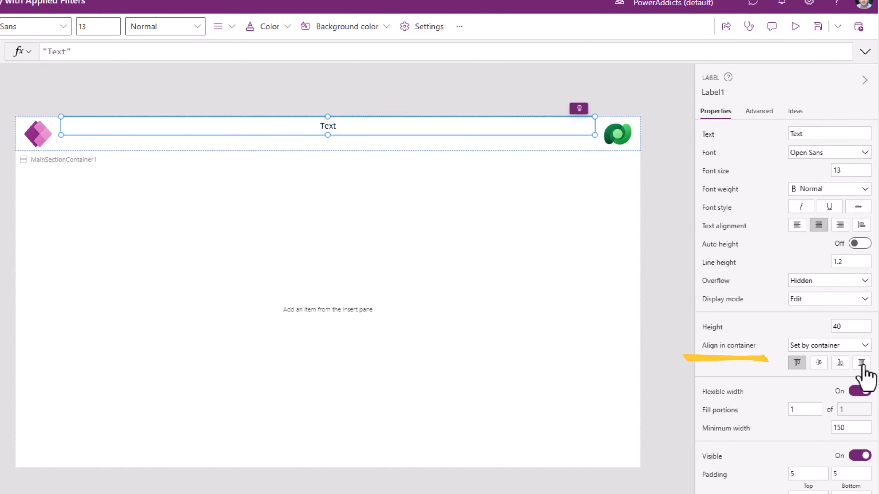
pyautogui.click(861, 363)
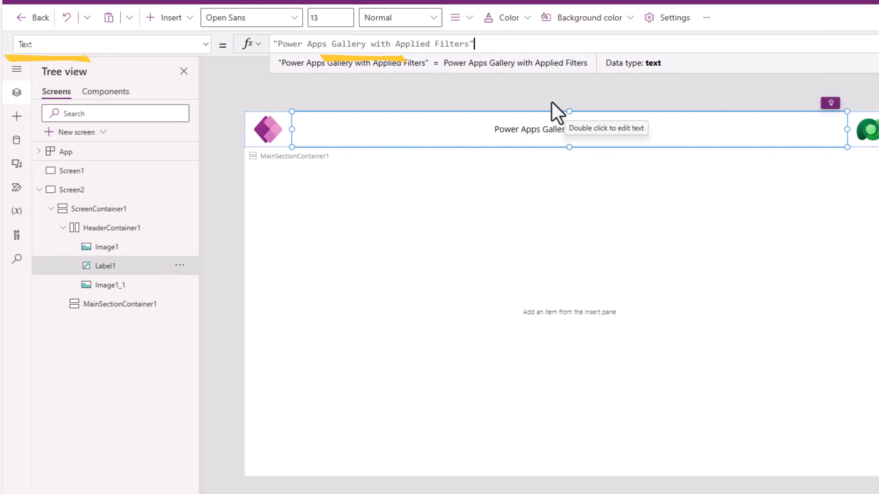
# Step: Set the header label's font size to 20 and its font to Patrick Hand
pyautogui.click(588, 121)
pyautogui.moveTo(324, 19); pyautogui.dragTo(245, 12)
pyautogui.write('20')
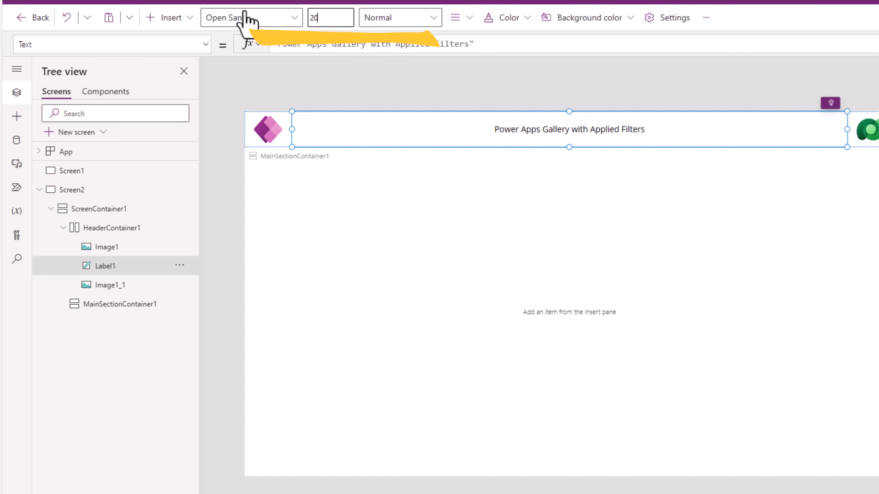
pyautogui.click(254, 19)
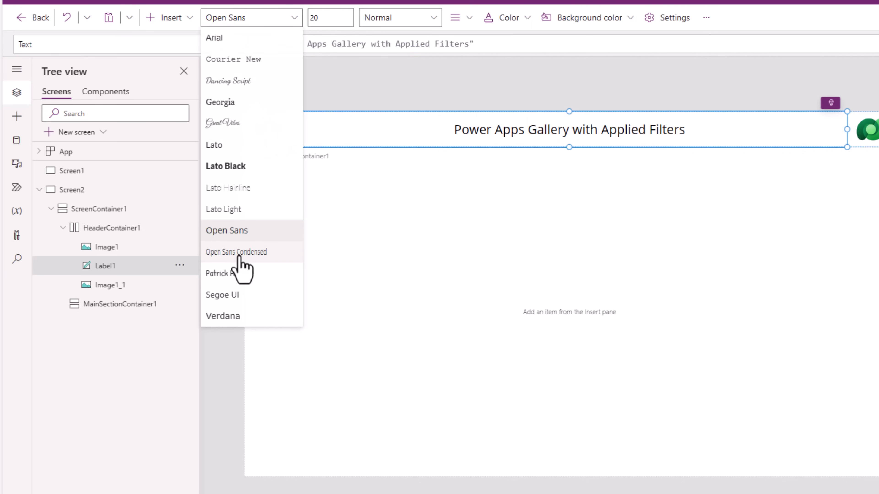
pyautogui.click(239, 271)
# Step: Change the direction of the main section container to Horizontal
pyautogui.click(135, 236)
pyautogui.click(140, 306)
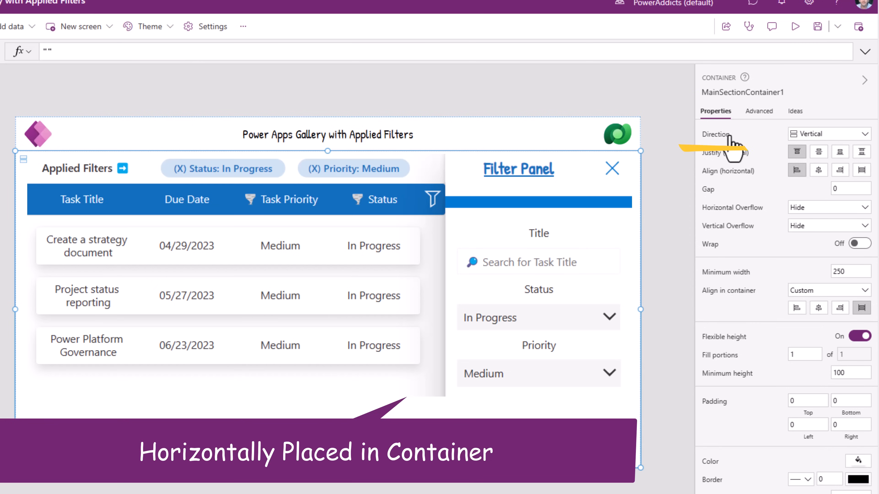
pyautogui.click(803, 135)
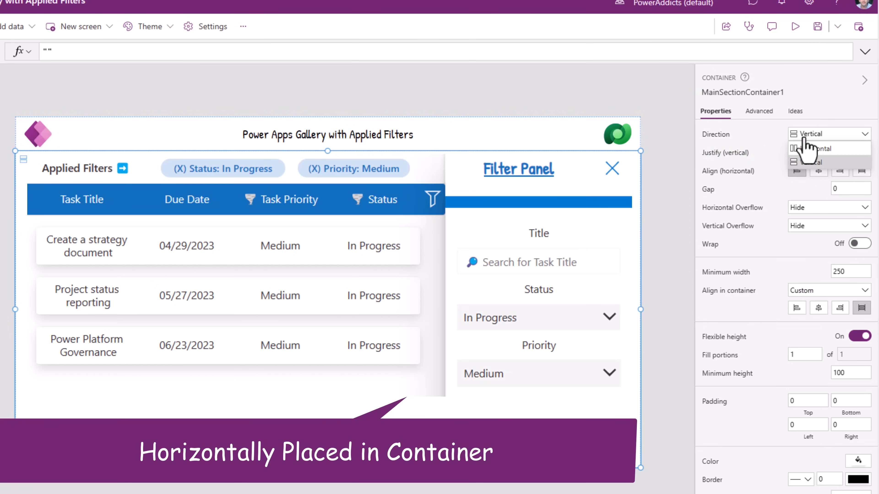
pyautogui.click(810, 150)
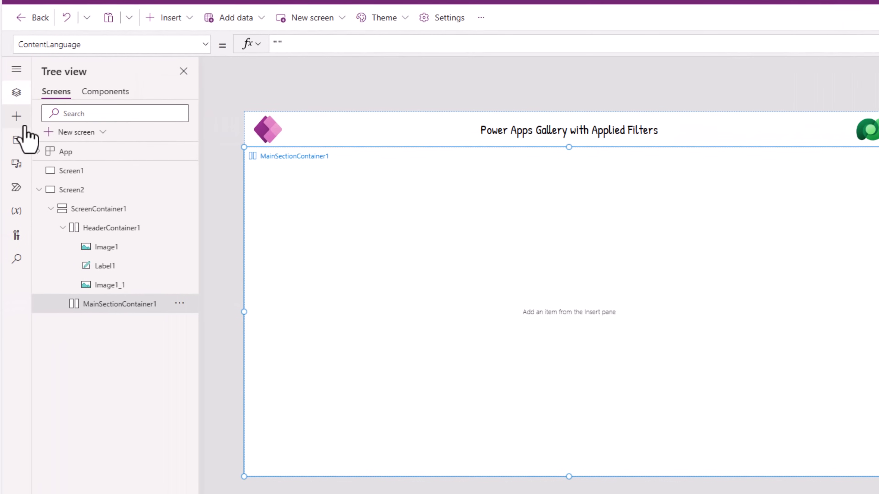
# Step: Insert a blank vertical gallery into the main section container
pyautogui.click(16, 117)
pyautogui.click(71, 95)
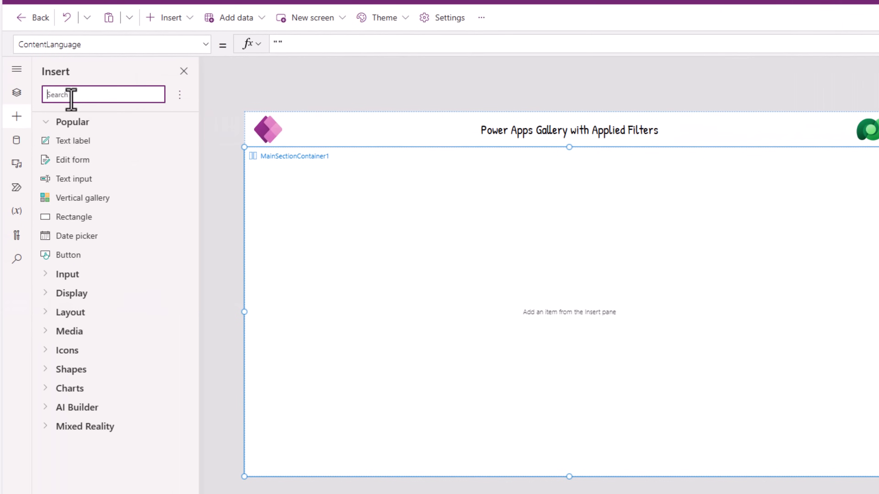
pyautogui.write('gallery')
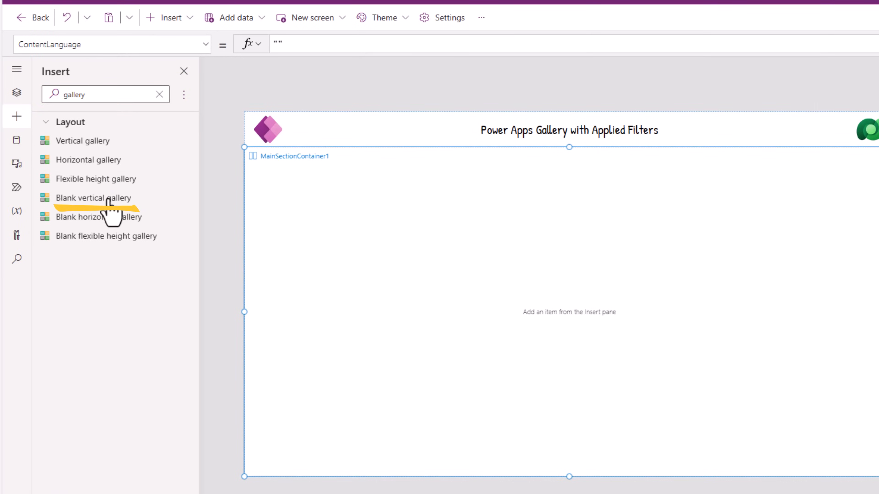
pyautogui.click(108, 200)
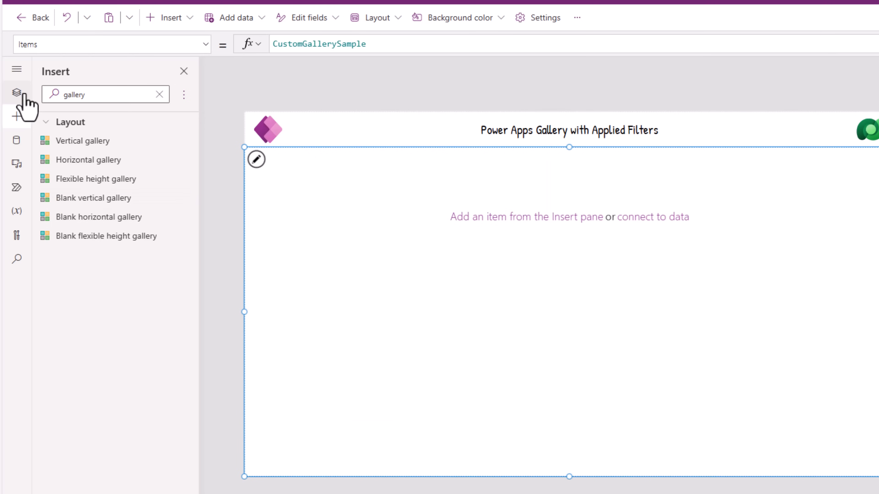
pyautogui.click(16, 92)
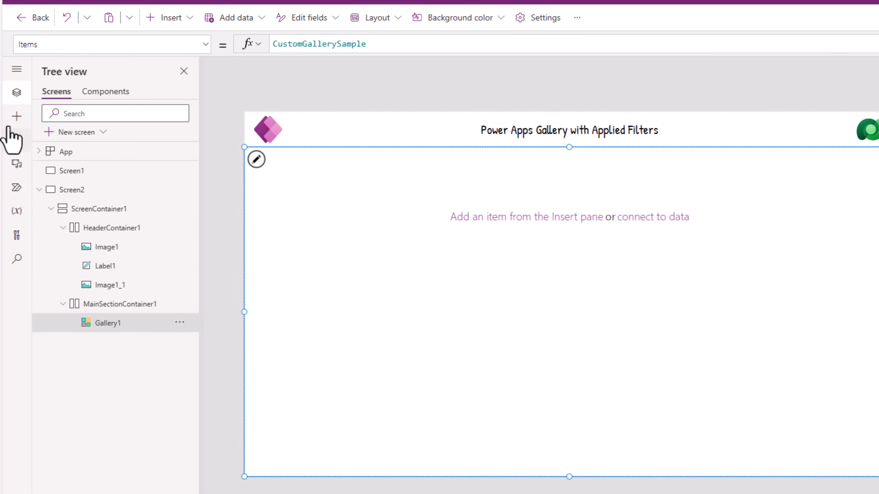
# Step: Insert a vertical container beside the gallery in the main section container, and dismiss the gallery's data source selection
pyautogui.click(17, 116)
pyautogui.click(80, 94)
pyautogui.write('contain')
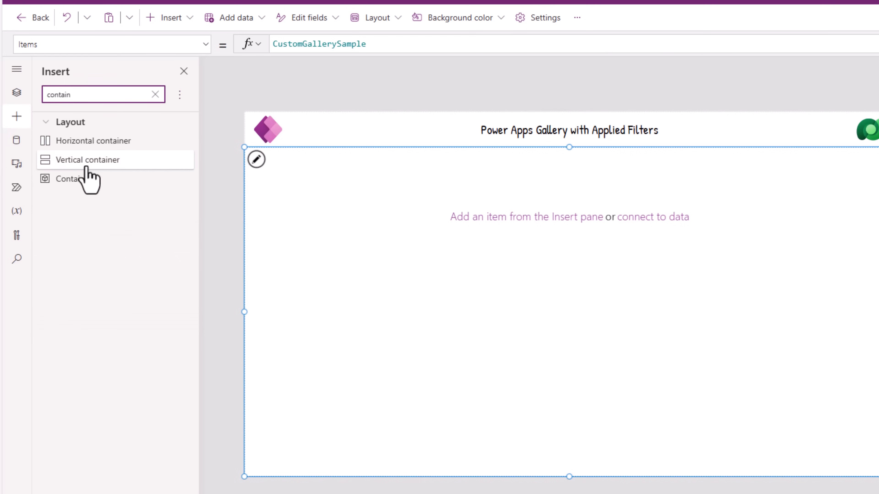
pyautogui.click(86, 167)
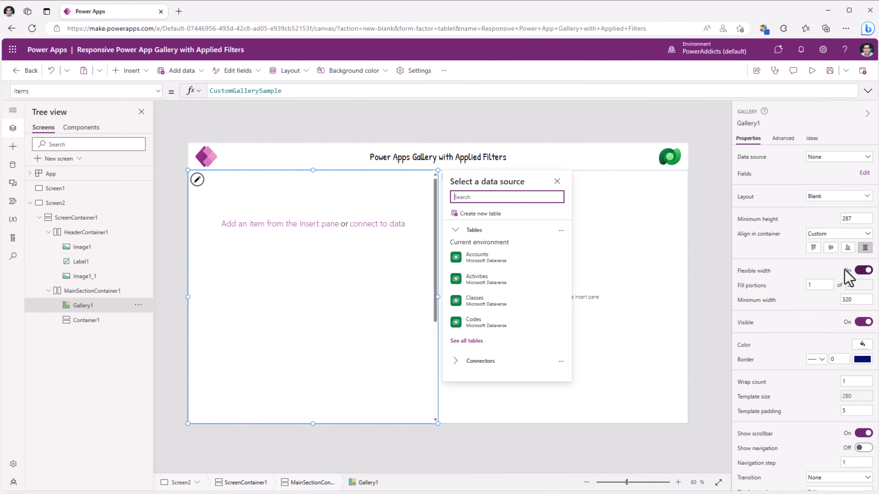
pyautogui.click(771, 291)
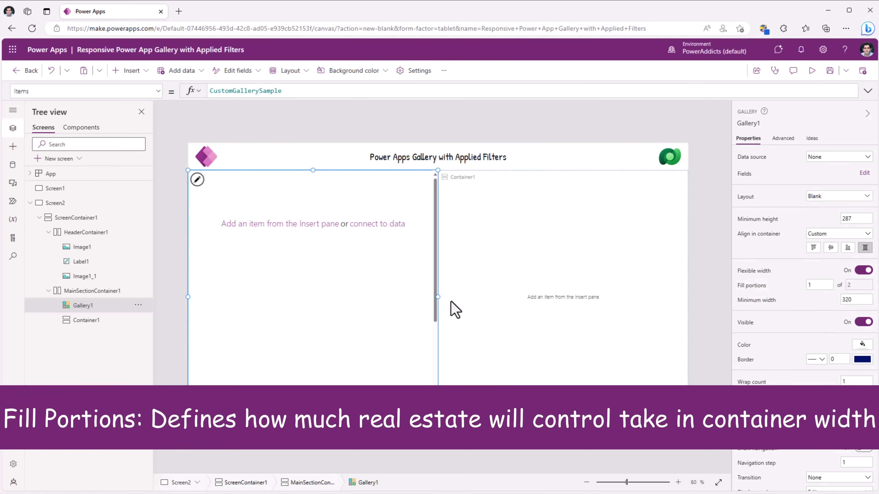
# Step: Rename the new vertical container FilterContainer and turn off its flexible width
pyautogui.click(91, 320)
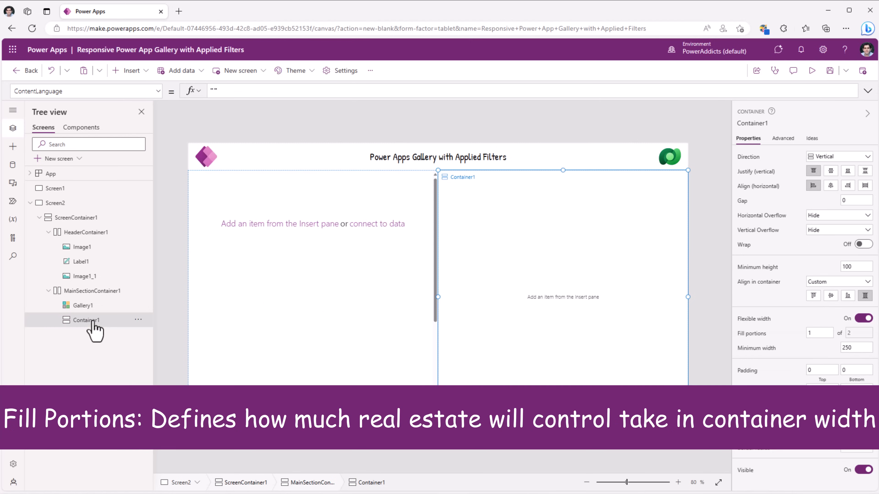
pyautogui.click(87, 293)
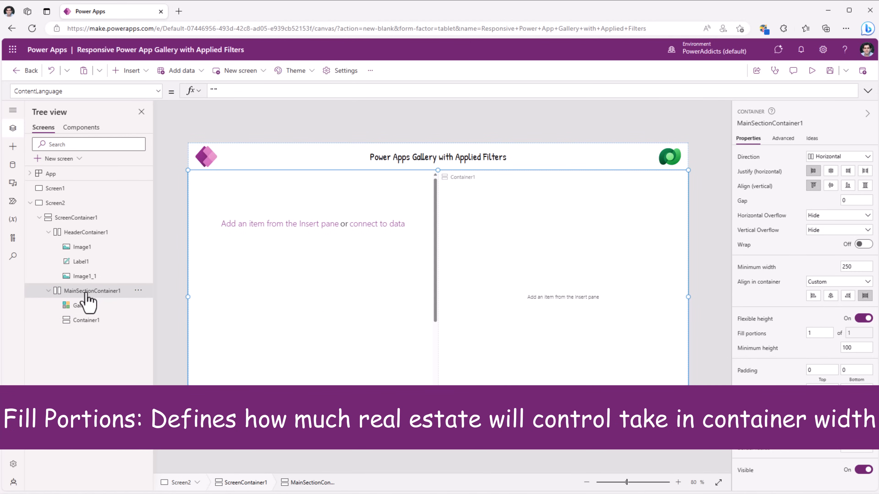
pyautogui.doubleClick(97, 320)
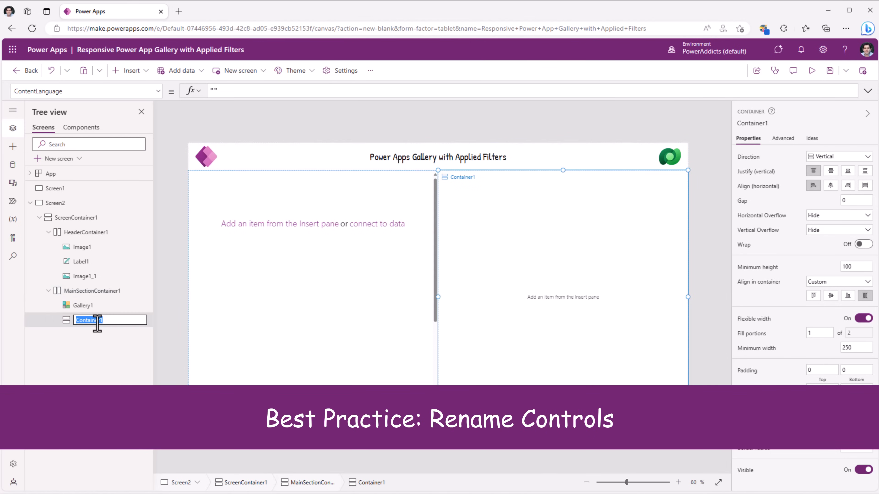
pyautogui.write('FilterContainer')
pyautogui.press('Return')
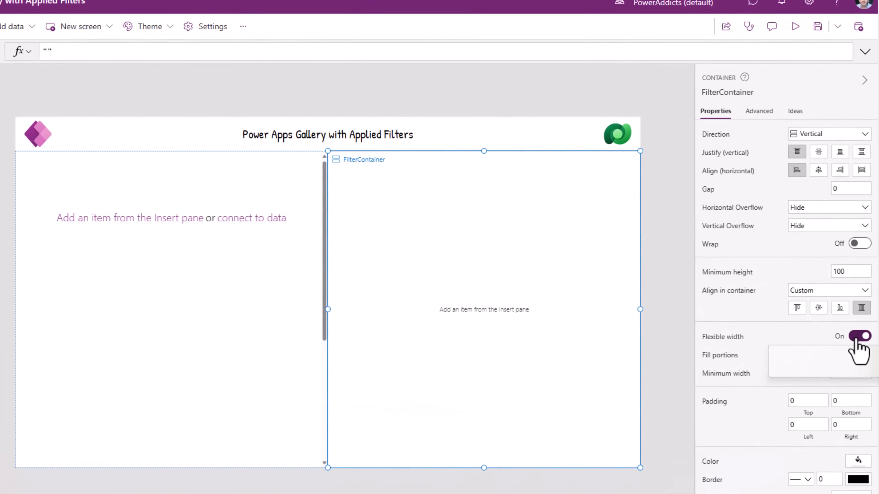
pyautogui.click(859, 336)
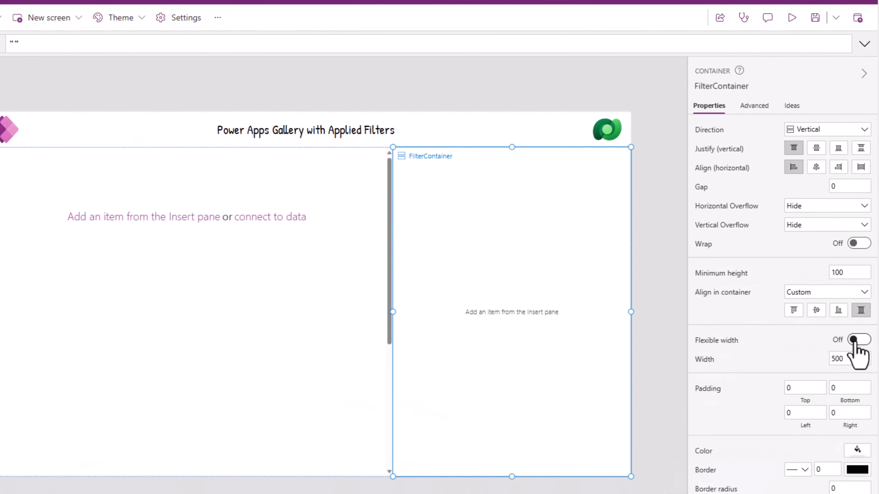
# Step: Set the width of FilterContainer to 300 and save the app
pyautogui.click(850, 357)
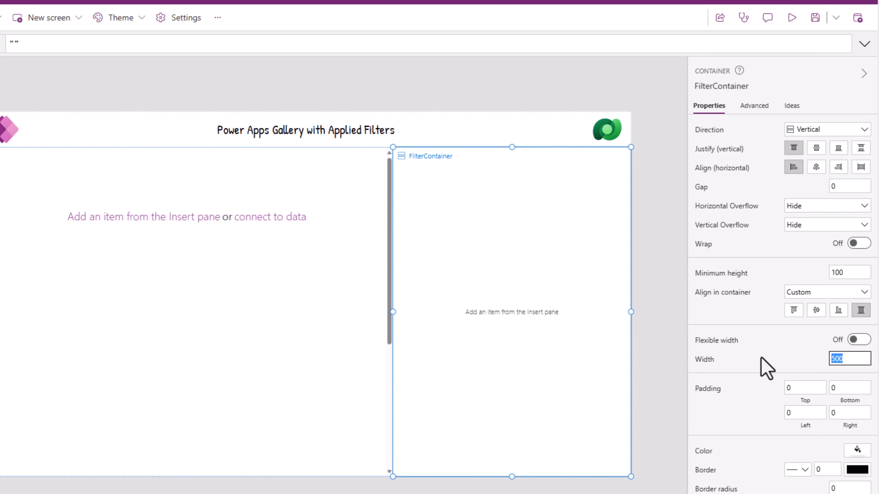
pyautogui.write('300')
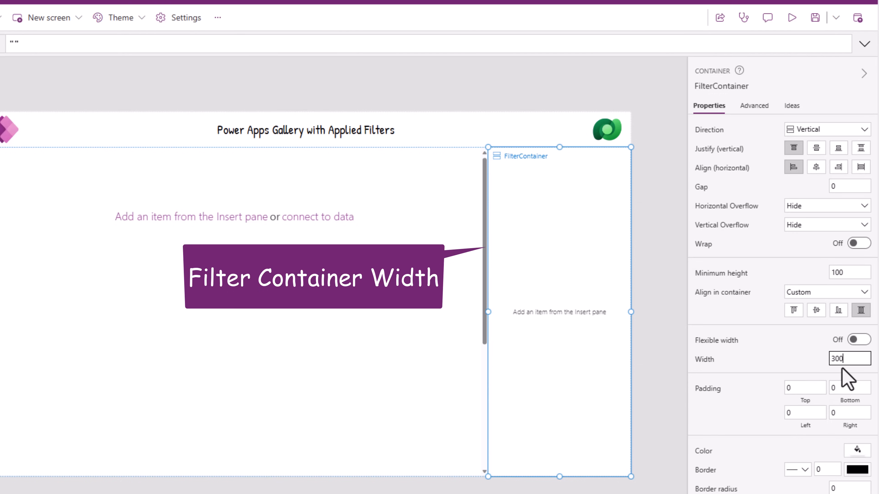
pyautogui.click(813, 21)
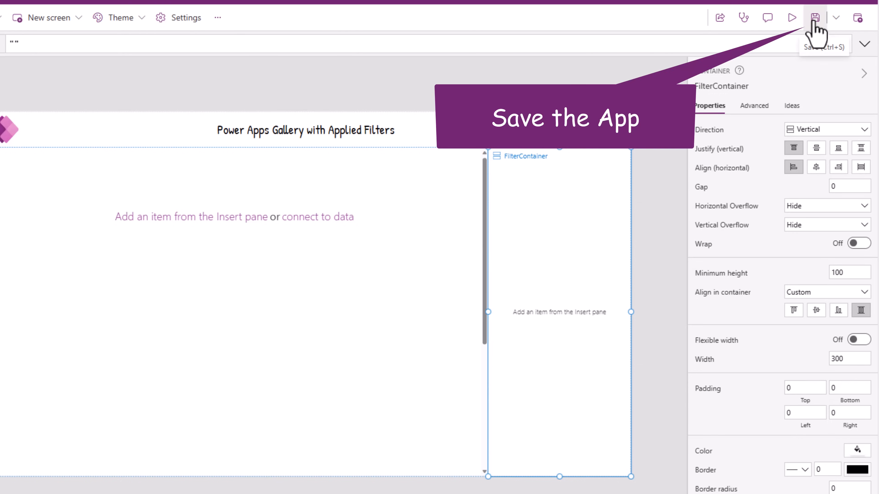
pyautogui.click(814, 22)
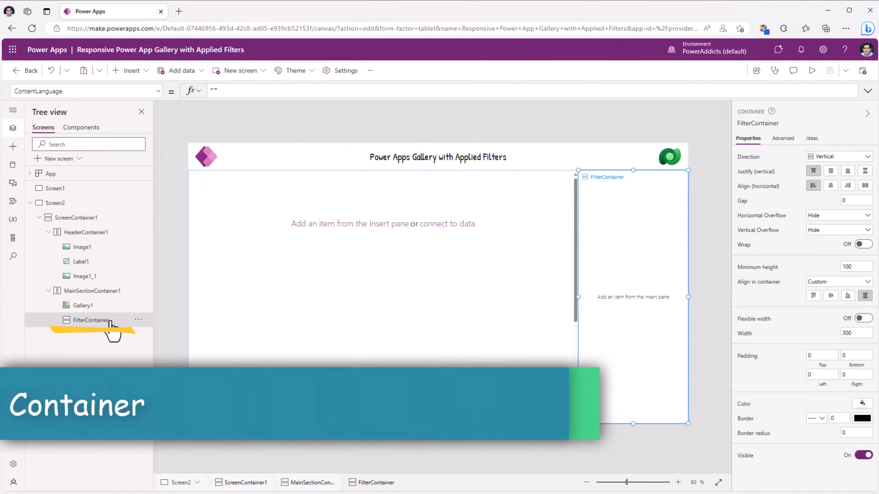
pyautogui.press('alt')
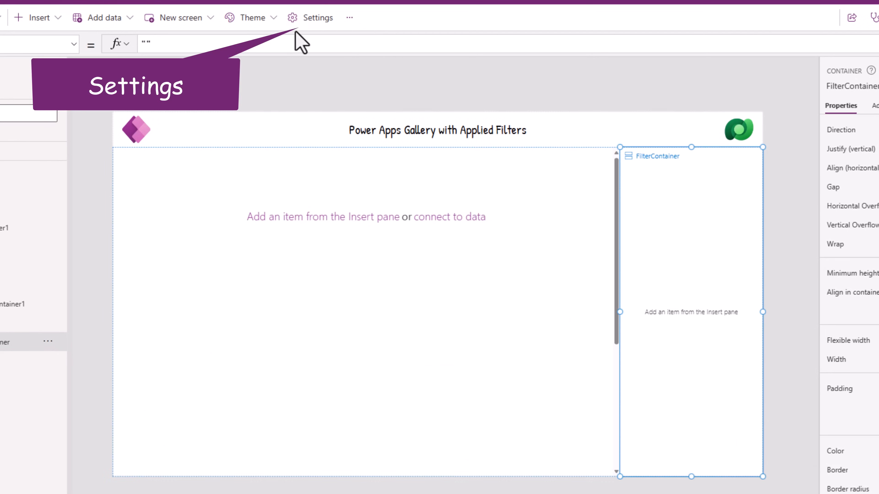
# Step: Change the app's authoring version to 3.23051.15 in the support settings and reload the app to apply it
pyautogui.click(298, 24)
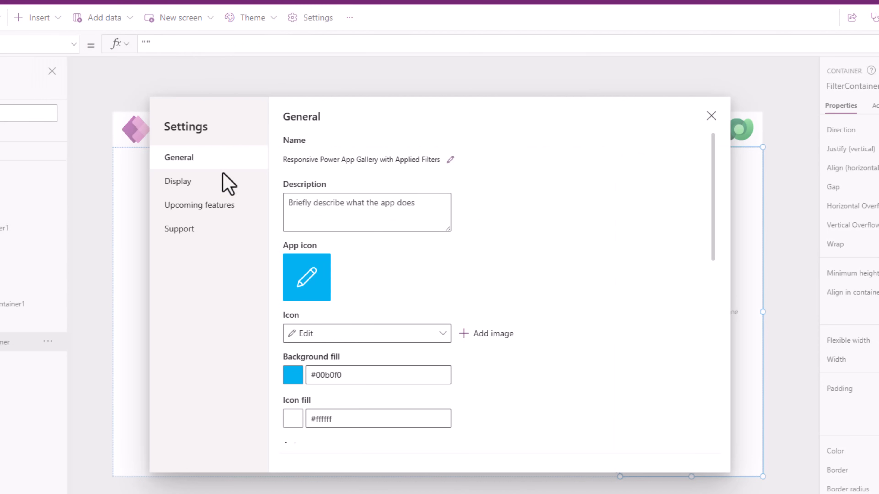
pyautogui.click(199, 235)
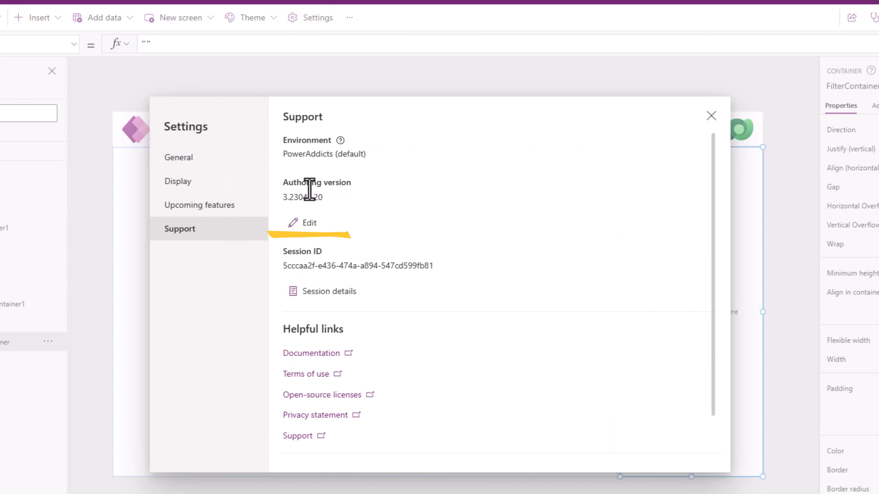
pyautogui.click(309, 223)
pyautogui.click(408, 350)
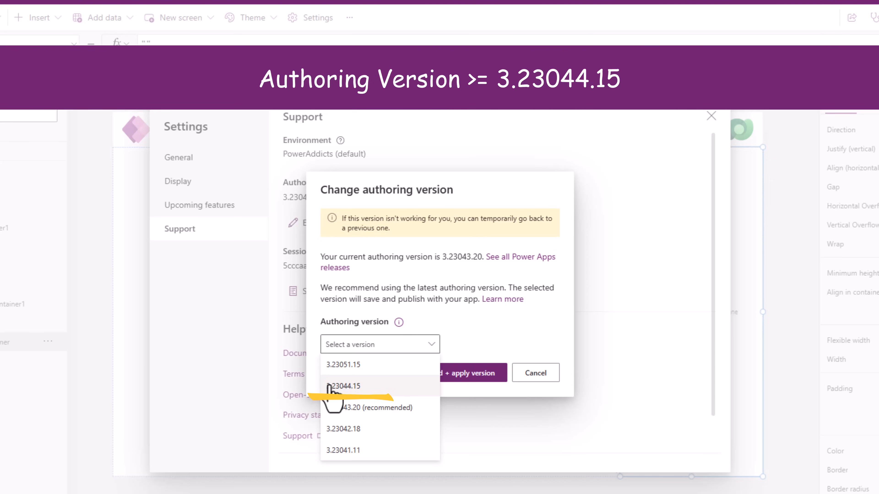
pyautogui.click(349, 368)
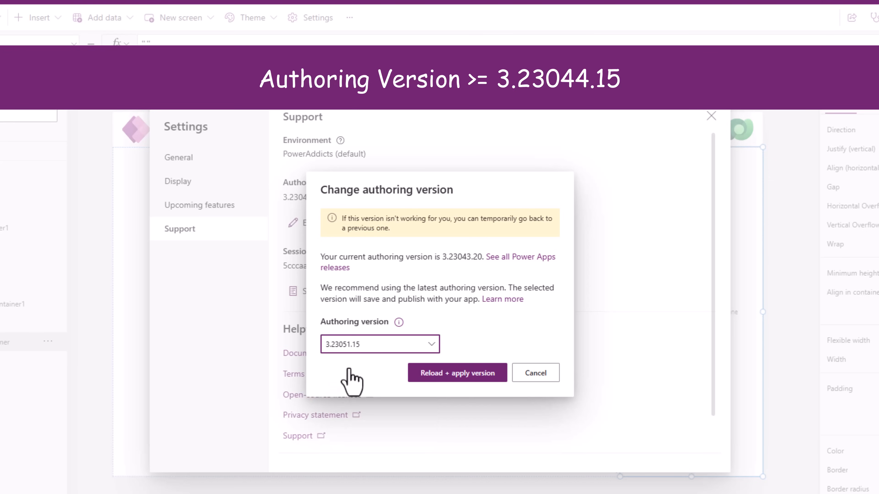
pyautogui.click(444, 375)
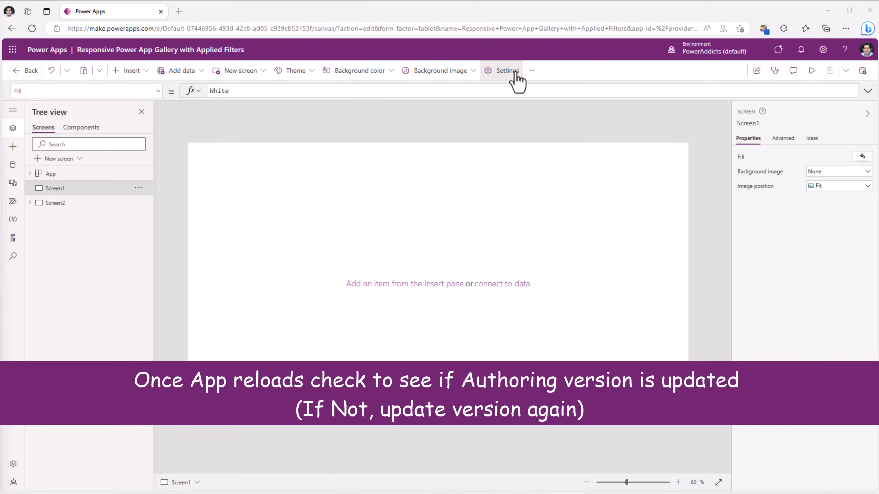
# Step: Check the app's authoring version in the support settings and close the settings
pyautogui.click(508, 74)
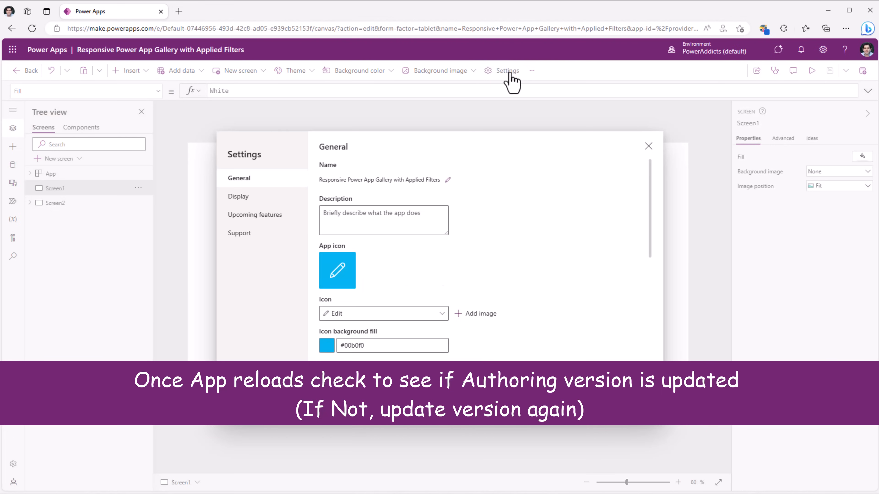
pyautogui.click(265, 235)
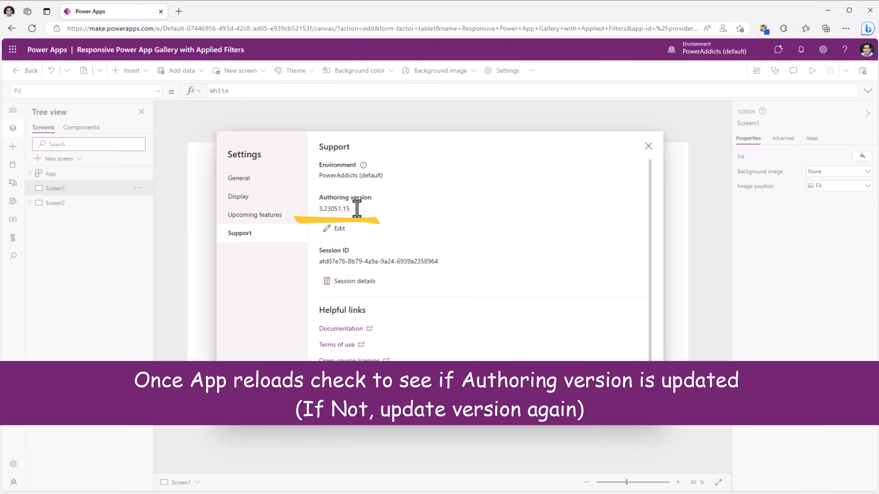
pyautogui.click(649, 146)
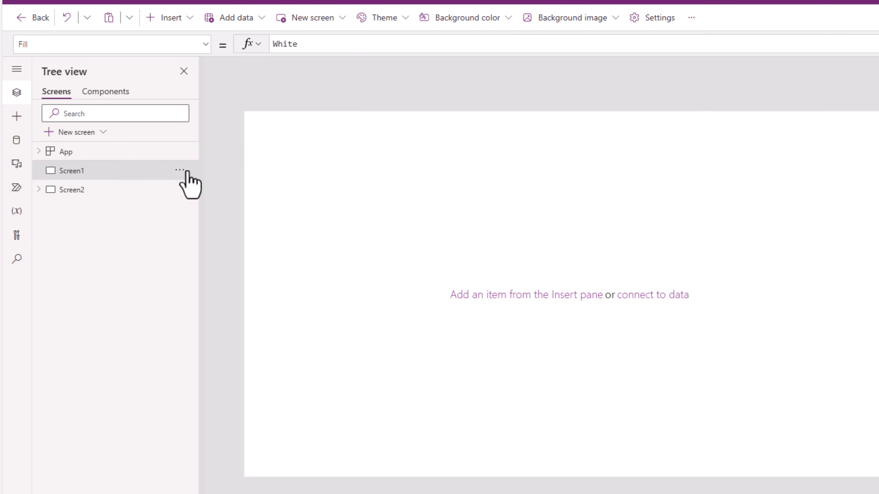
# Step: Delete the empty Screen1 and rename the remaining screen Home Screen
pyautogui.click(186, 171)
pyautogui.click(201, 238)
pyautogui.doubleClick(77, 171)
pyautogui.write('Home Screen')
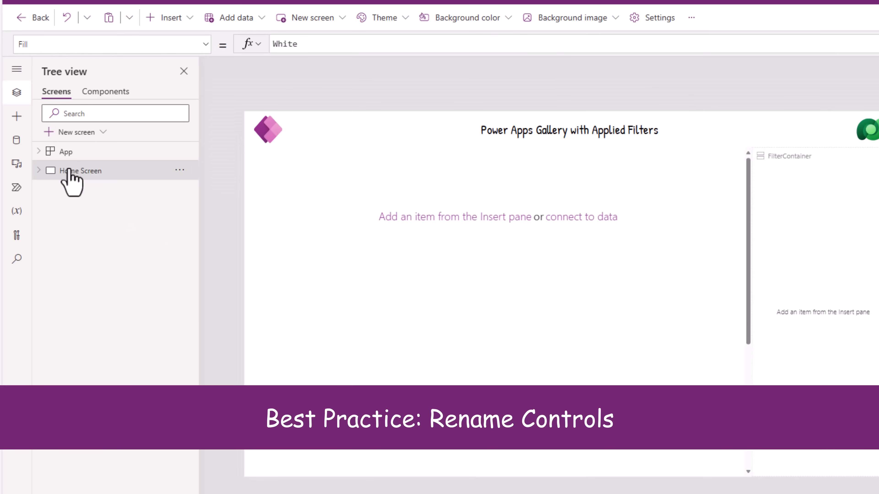
pyautogui.press('Return')
# Step: Expand Home Screen down to FilterContainer and set that container's drop shadow to ExtraBold
pyautogui.click(39, 171)
pyautogui.click(50, 190)
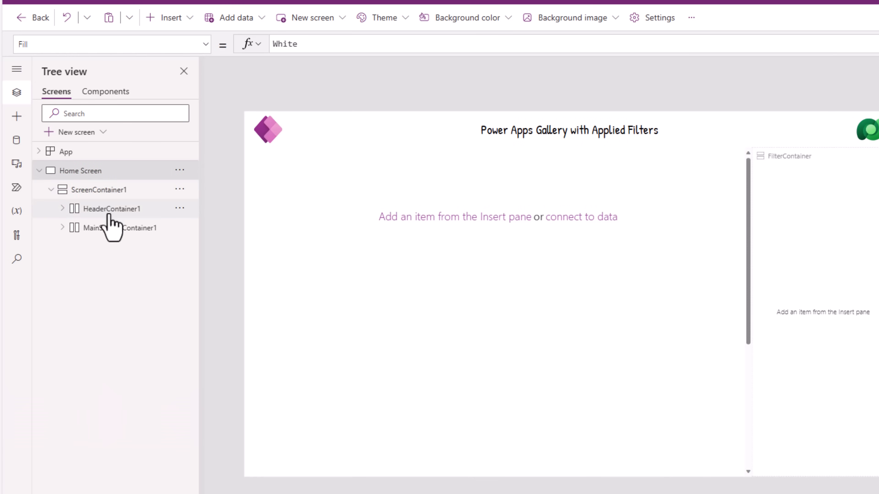
pyautogui.click(63, 227)
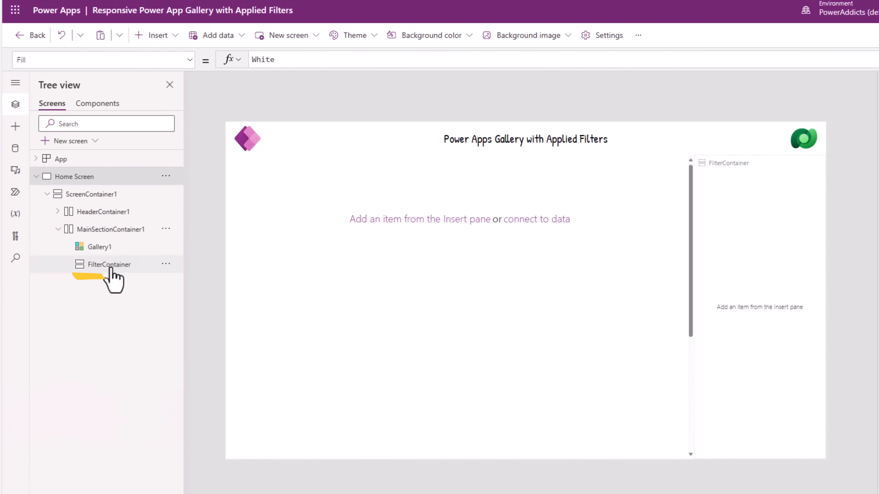
pyautogui.click(109, 265)
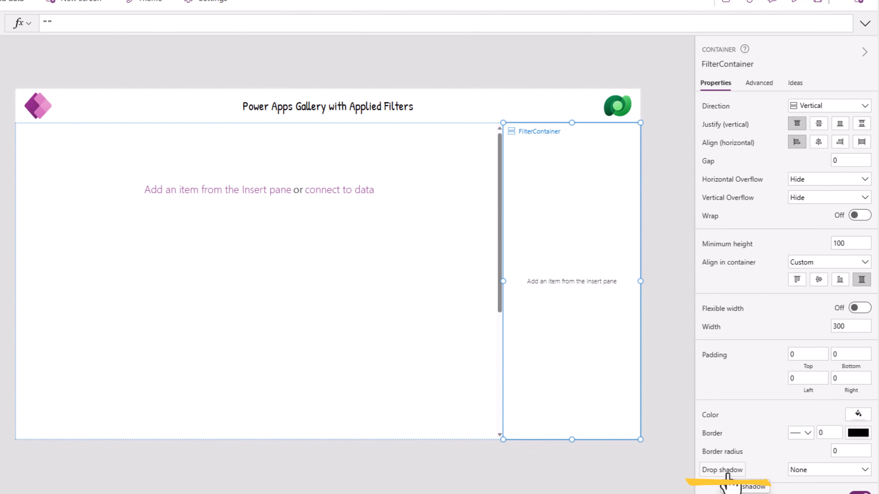
pyautogui.click(795, 471)
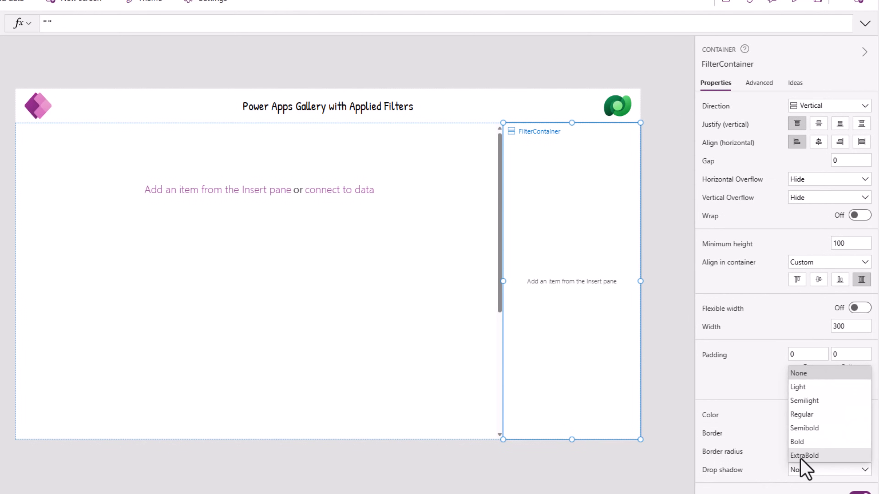
pyautogui.click(801, 459)
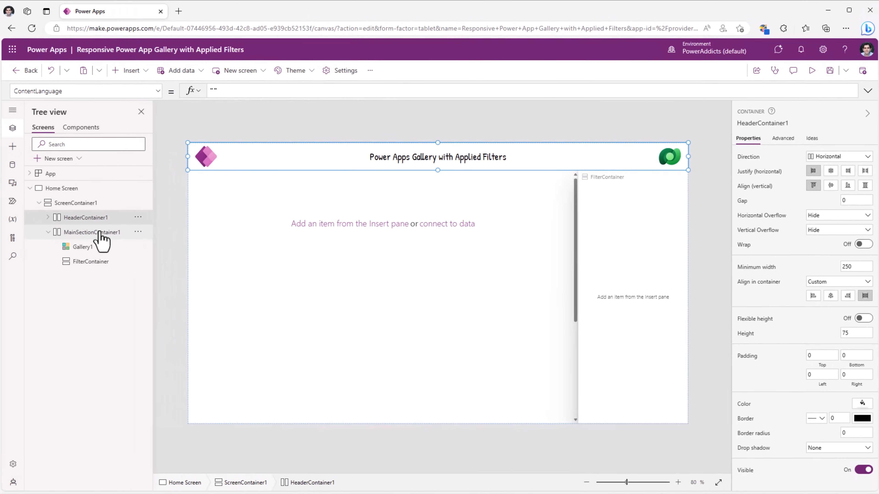
# Step: Set the drop shadow of MainSectionContainer1 and HeaderContainer1 to Light, and preview the app
pyautogui.click(38, 222)
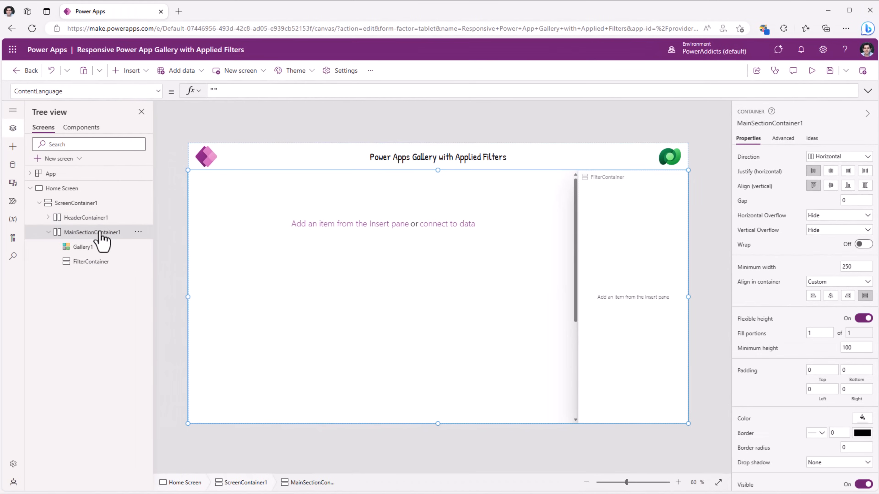
pyautogui.click(818, 463)
pyautogui.click(822, 395)
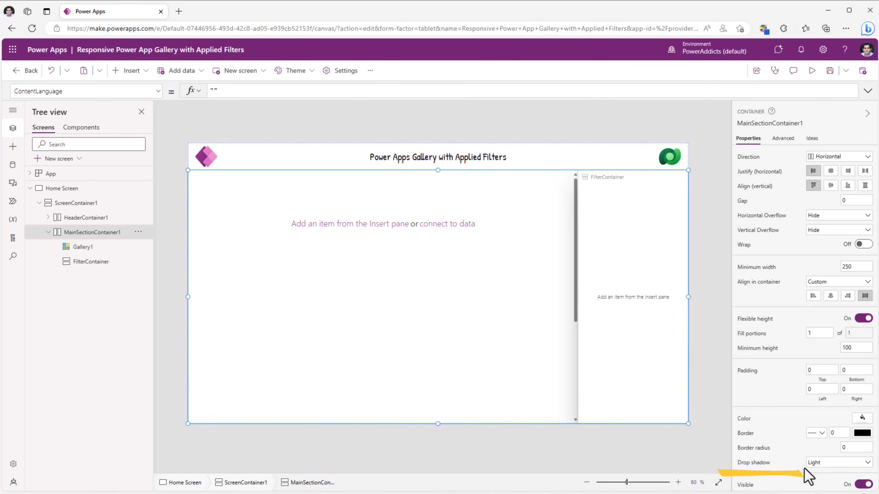
pyautogui.click(104, 218)
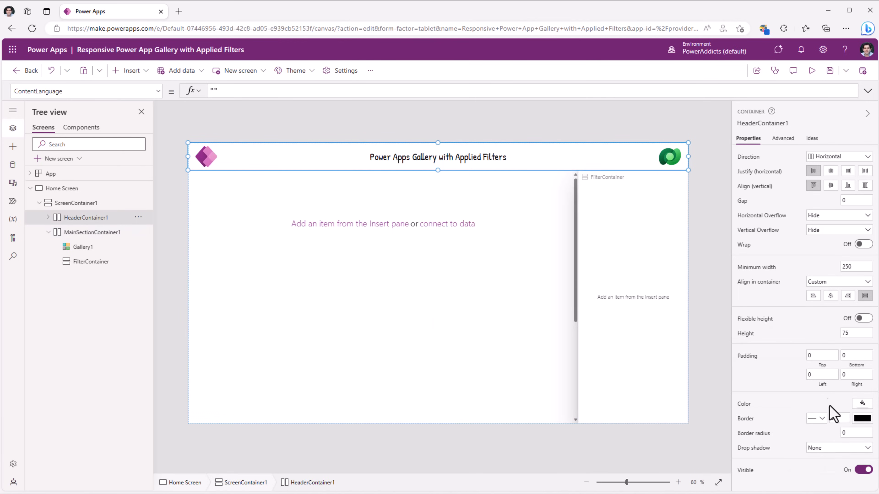
pyautogui.click(839, 449)
pyautogui.click(814, 389)
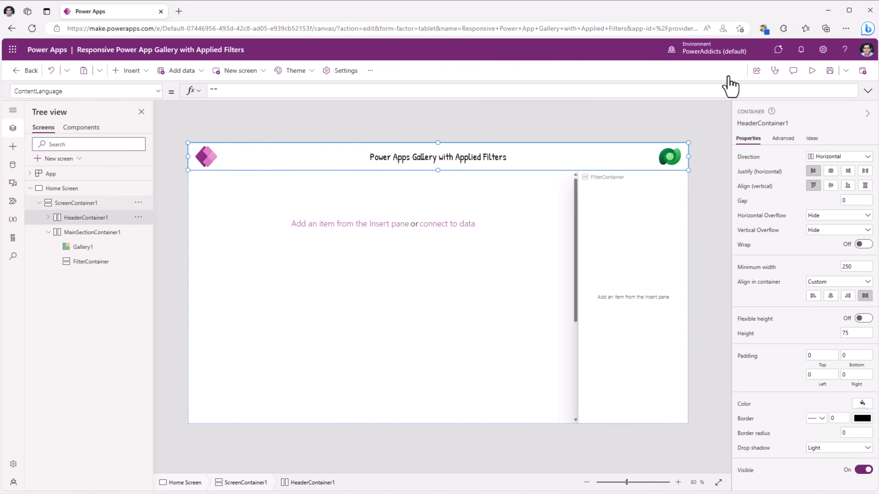
pyautogui.click(811, 73)
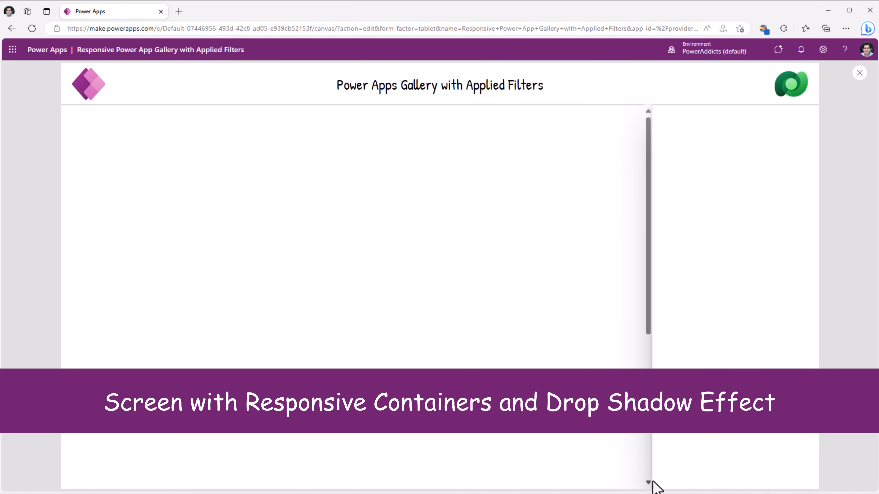
pyautogui.click(860, 74)
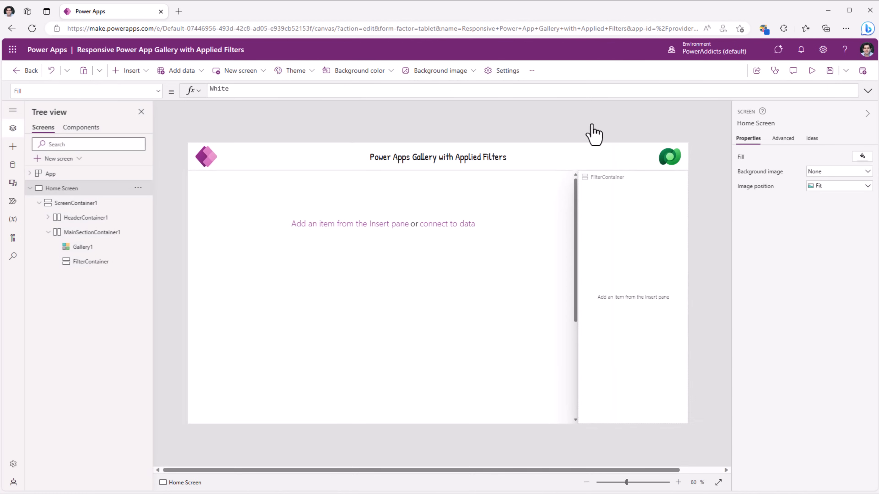
# Step: Apply the Soft blue theme to the app
pyautogui.click(290, 73)
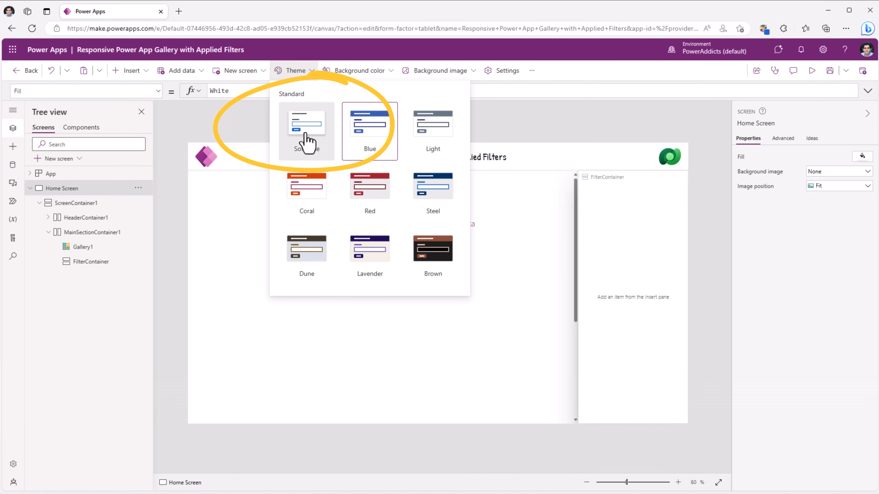
pyautogui.click(306, 140)
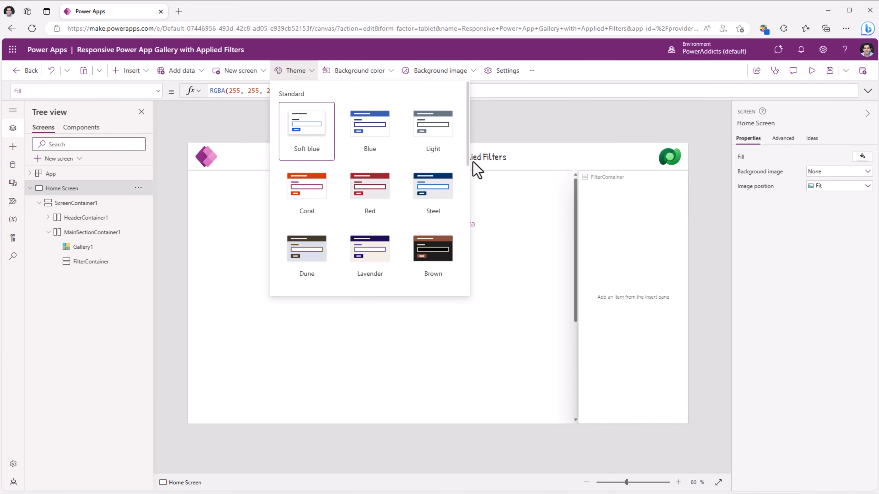
pyautogui.click(486, 168)
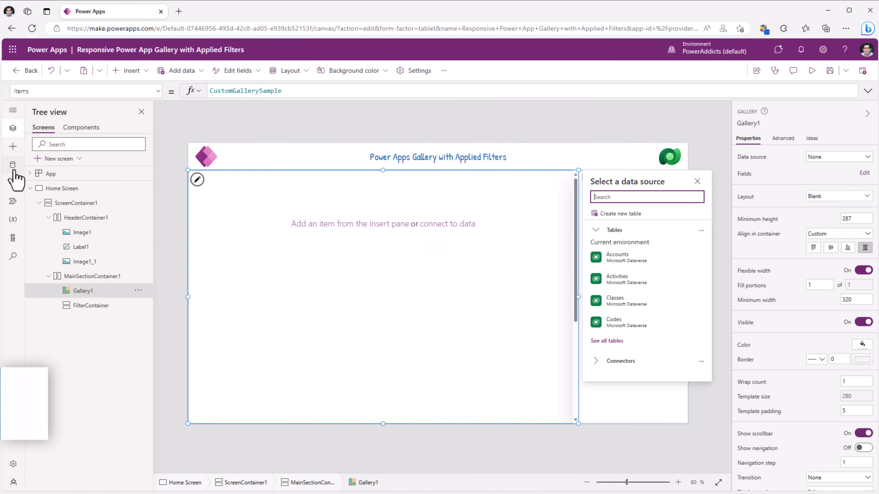
# Step: Search the data sources for work tasks and add the Work Tasks Dataverse table to the app
pyautogui.click(14, 169)
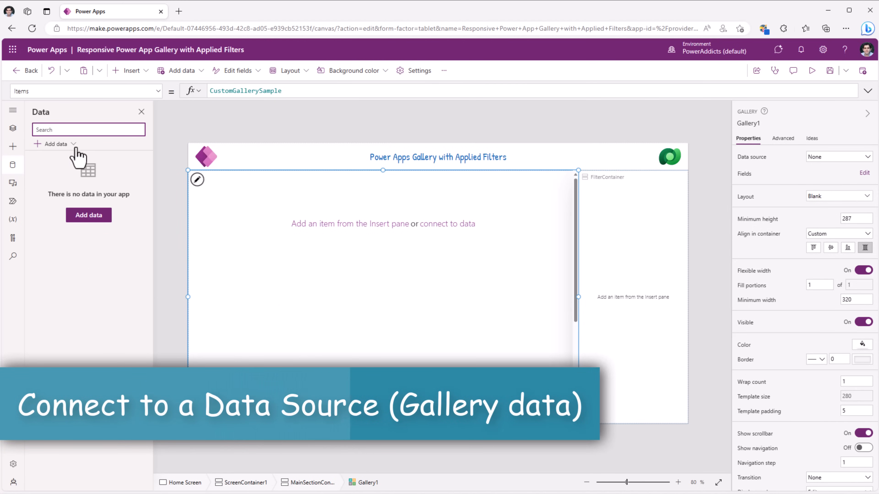
pyautogui.click(70, 144)
pyautogui.write('work tasks')
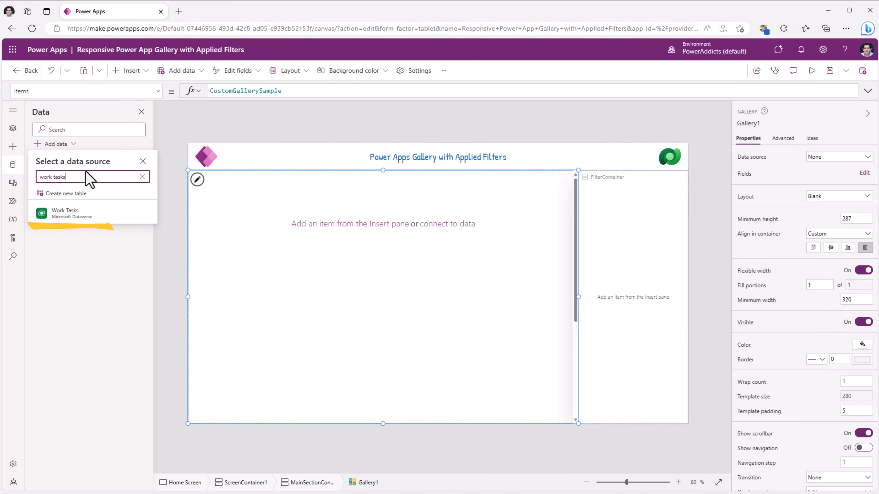
pyautogui.moveTo(88, 214)
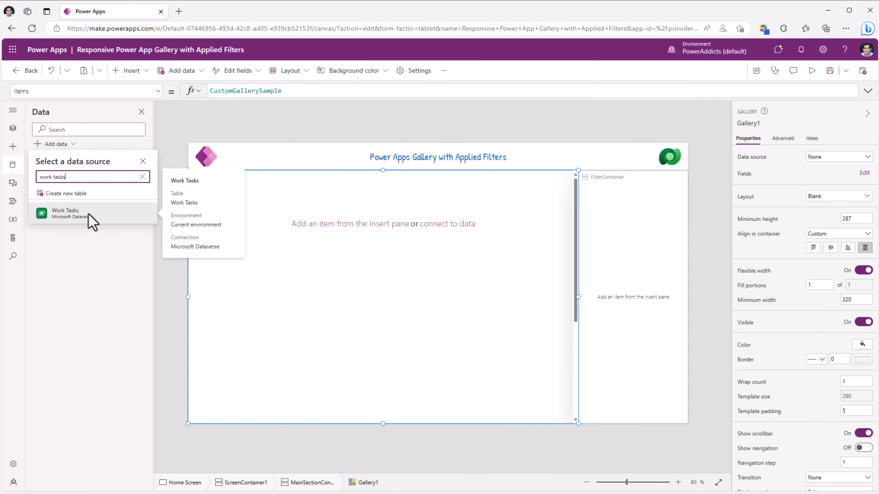
pyautogui.click(90, 221)
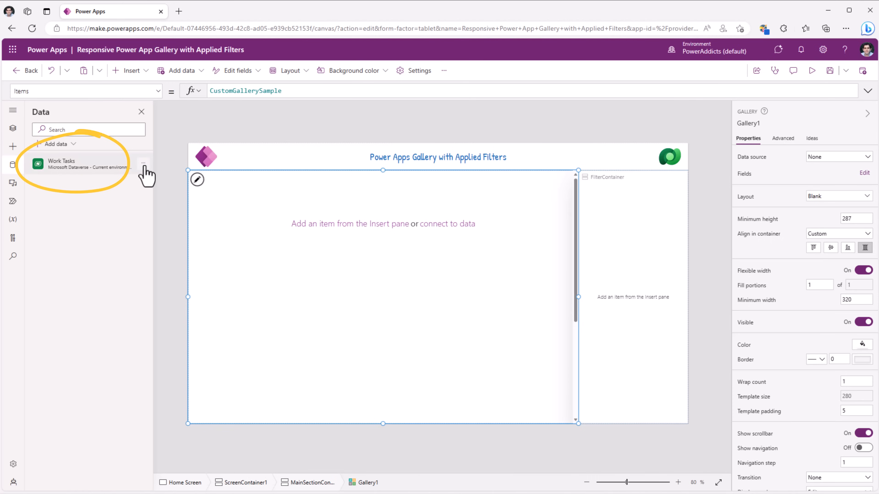
# Step: Open the Work Tasks table for editing, widen its Work Task Status column to examine the choice columns, and close the table
pyautogui.click(143, 163)
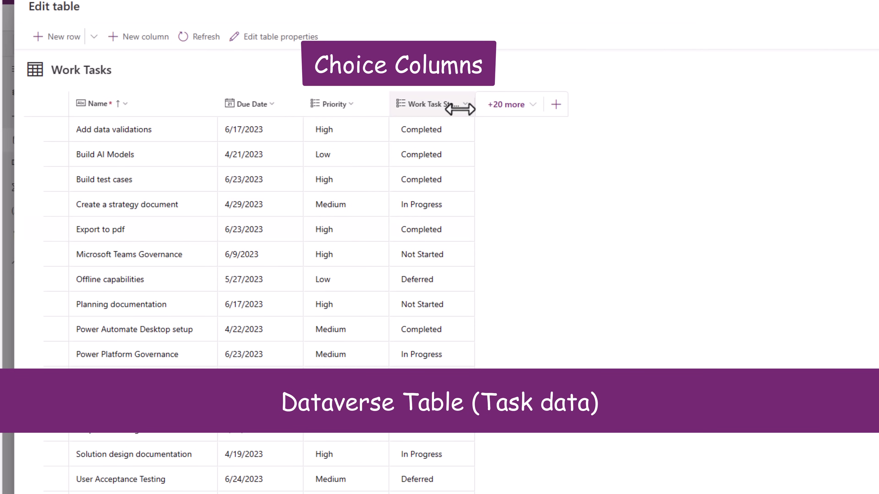
pyautogui.moveTo(474, 108); pyautogui.dragTo(551, 109)
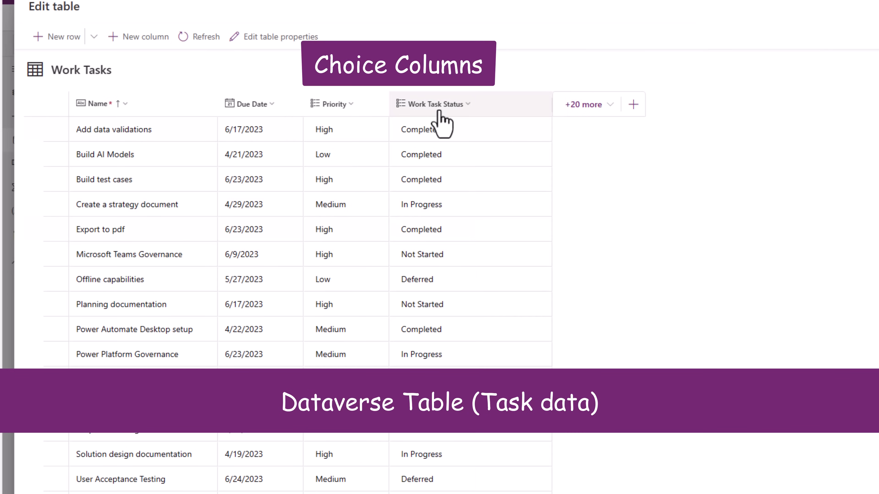
pyautogui.click(846, 467)
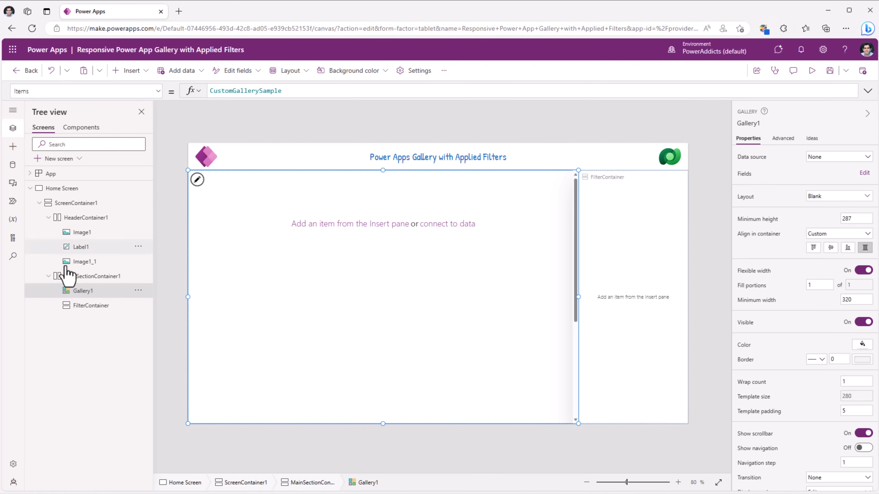
# Step: Rename the gallery galTasks and set its data source to the Work Tasks table
pyautogui.doubleClick(81, 291)
pyautogui.write('gal')
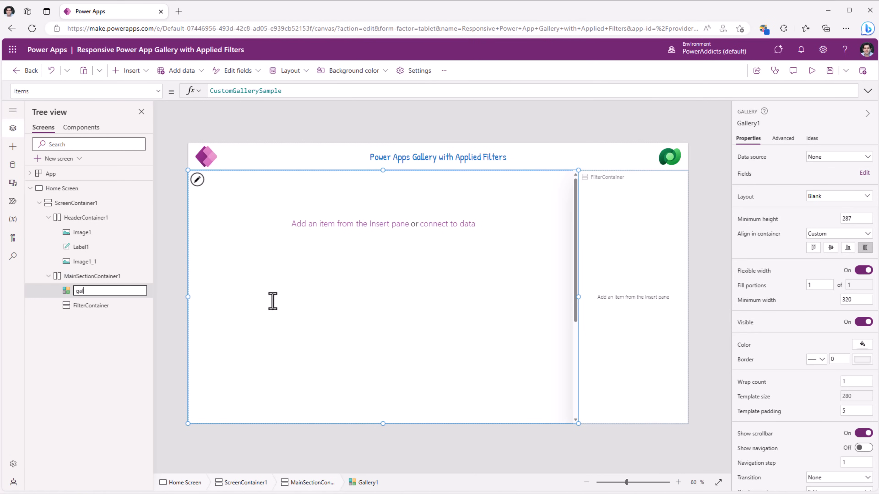
pyautogui.write('Tasks')
pyautogui.press('Return')
pyautogui.click(808, 159)
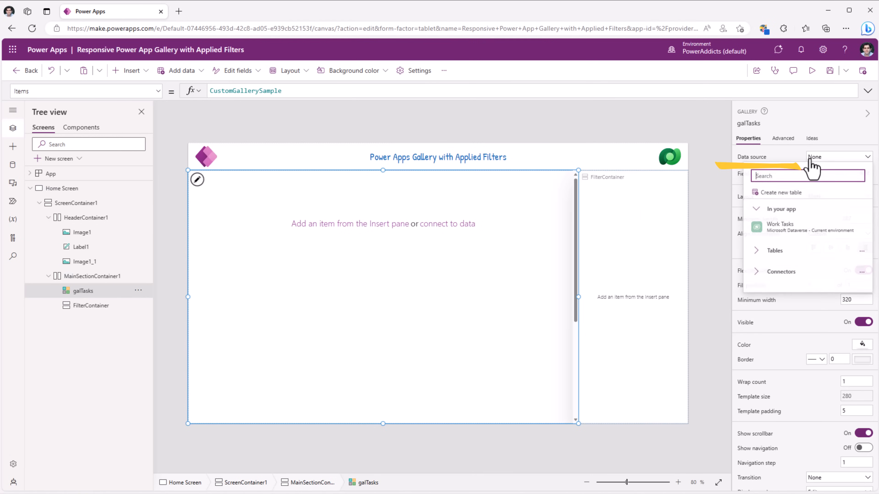
pyautogui.click(782, 230)
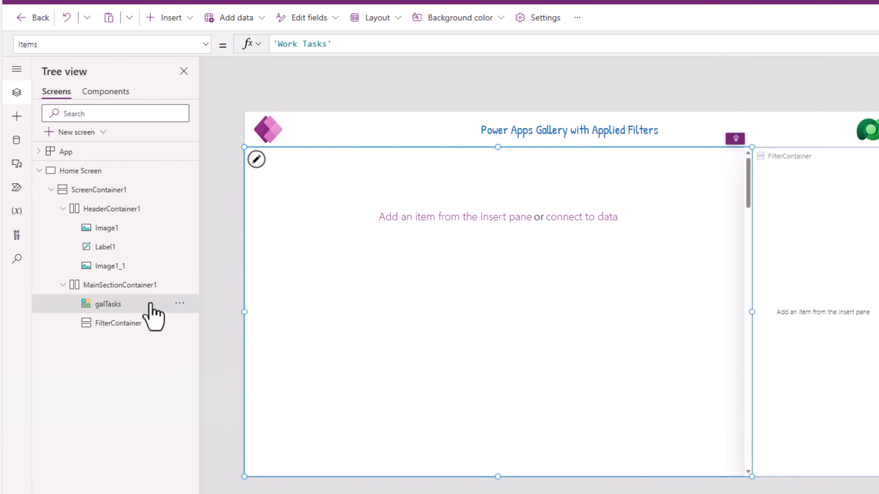
# Step: Insert a horizontal container into the template of galTasks and rename it TaskDataContainer
pyautogui.click(257, 159)
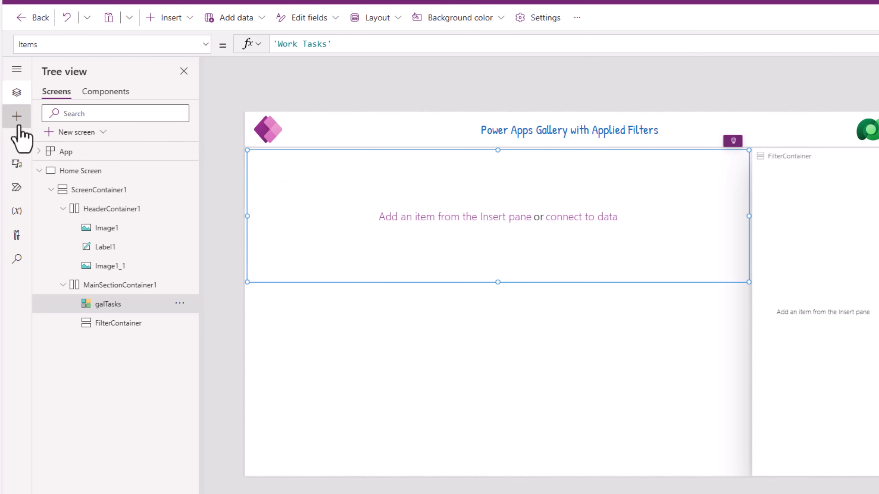
pyautogui.click(17, 116)
pyautogui.click(112, 93)
pyautogui.write('hori')
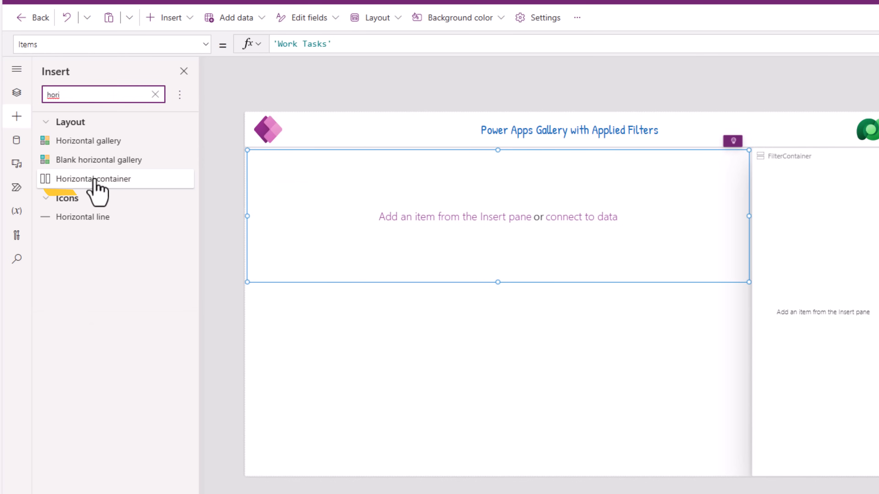
pyautogui.click(94, 180)
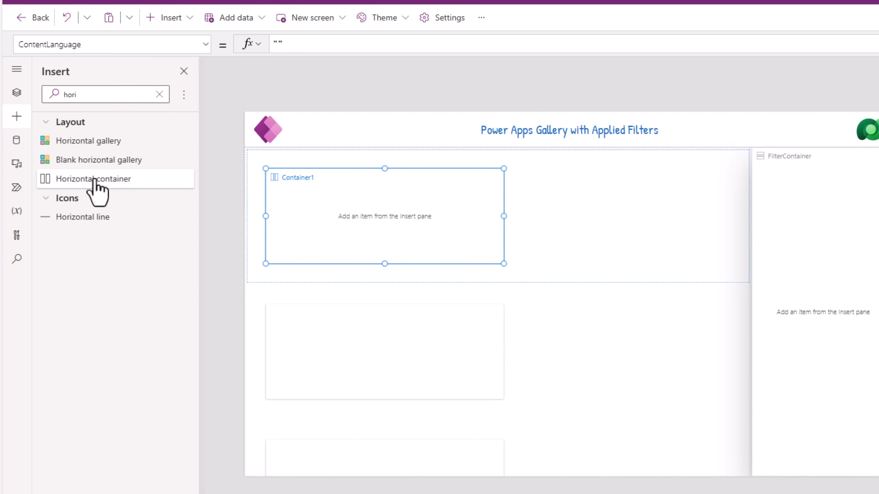
pyautogui.doubleClick(129, 323)
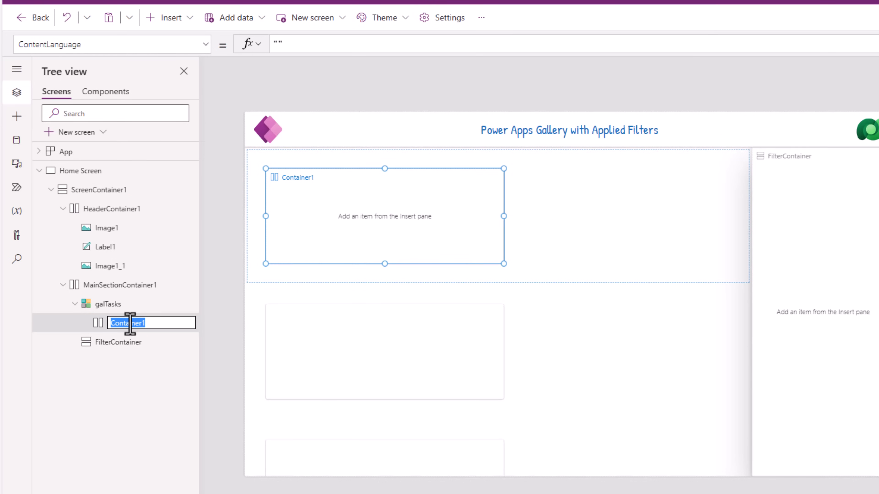
pyautogui.write('TaskDataContainer')
pyautogui.press('Return')
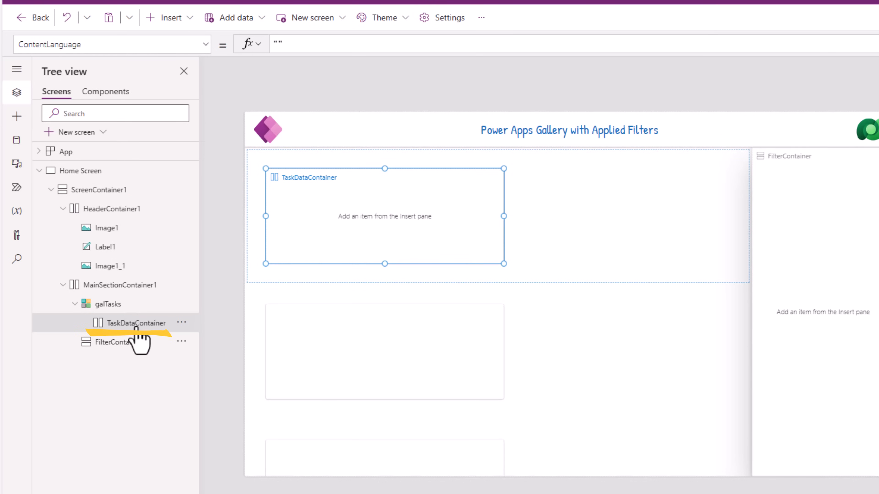
# Step: Set the X and Y properties of TaskDataContainer to 0
pyautogui.click(102, 44)
pyautogui.write('X')
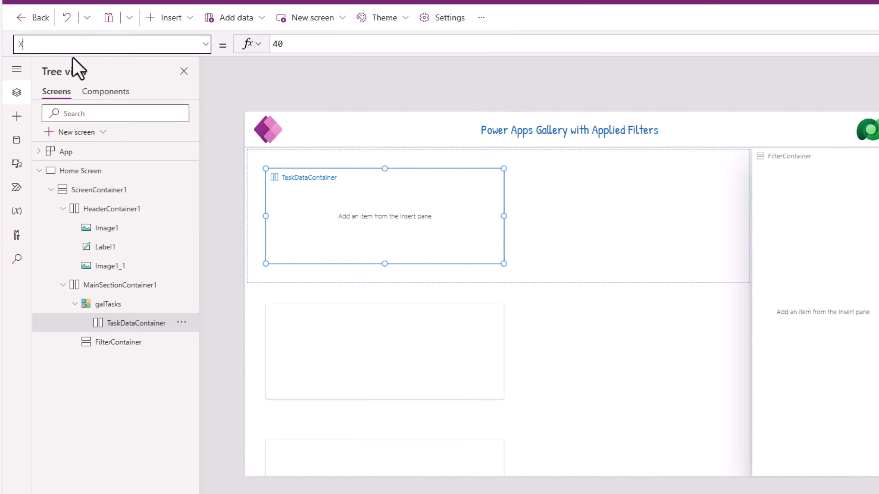
pyautogui.press('Return')
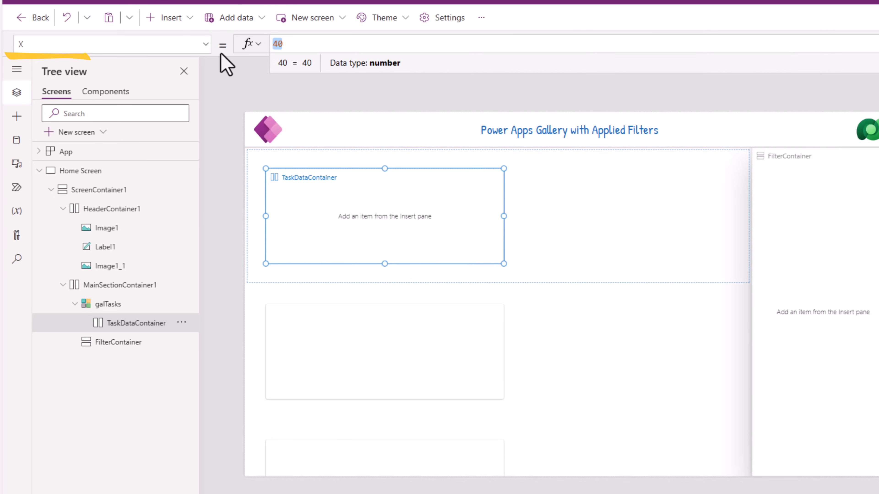
pyautogui.write('0')
pyautogui.click(134, 43)
pyautogui.write('Y')
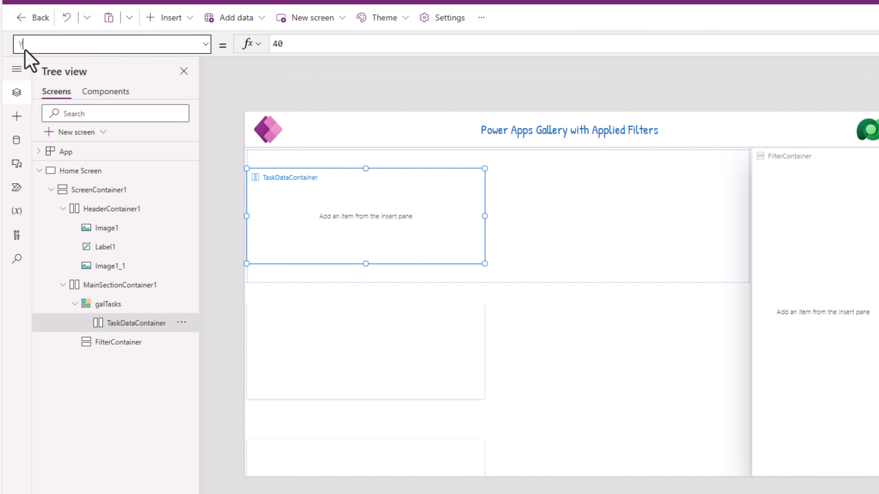
pyautogui.press('Return')
pyautogui.write('0')
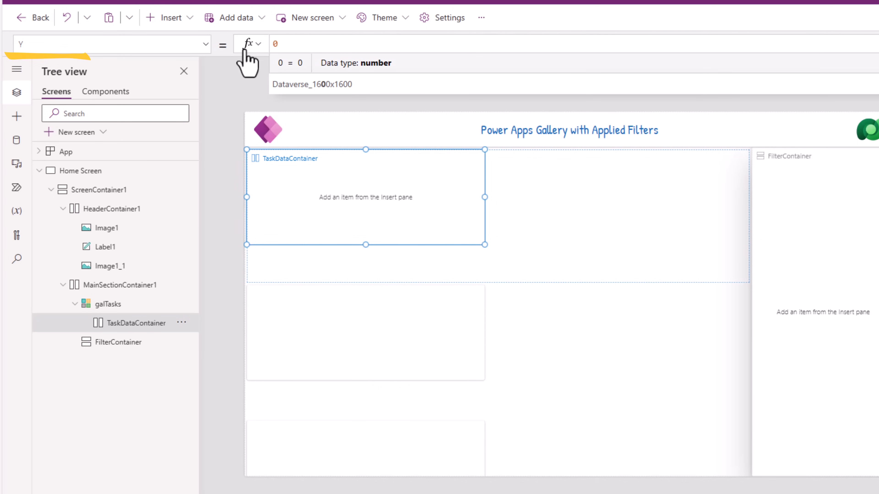
# Step: Set TaskDataContainer's Width to Parent.TemplateWidth and its Height to Parent.TemplateHeight
pyautogui.click(114, 45)
pyautogui.write('Width')
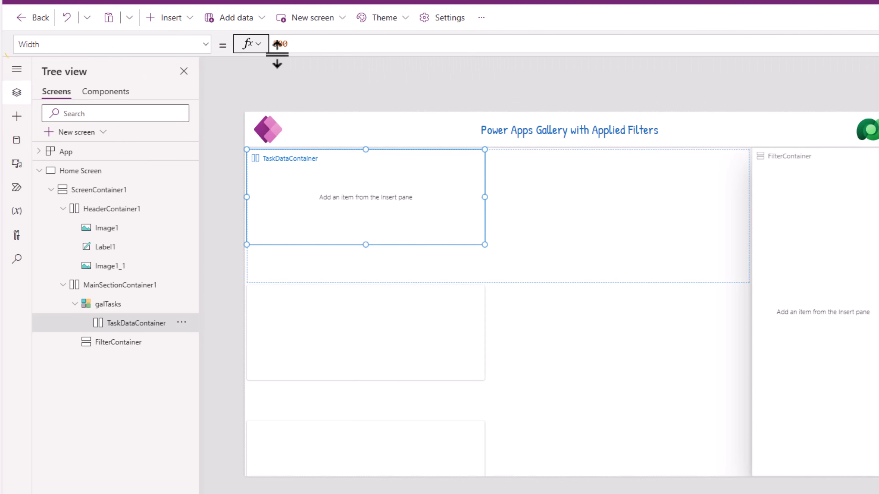
pyautogui.press('Return')
pyautogui.write('pa')
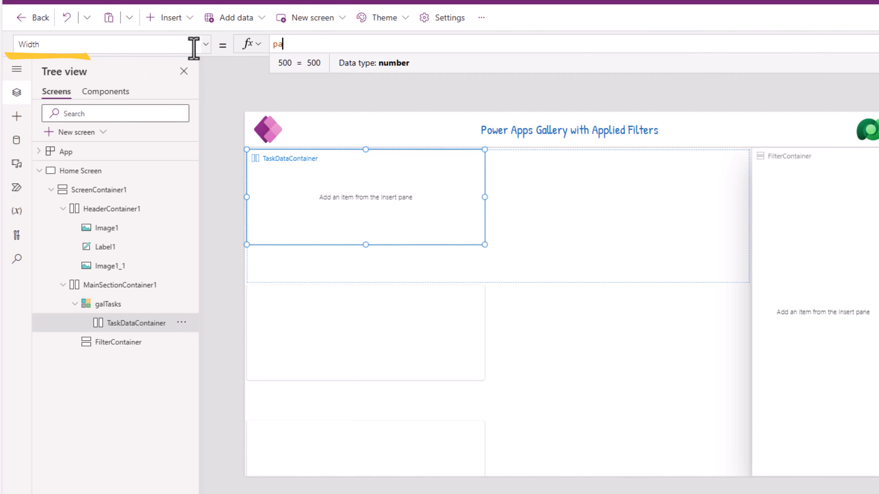
pyautogui.write('rent.te')
pyautogui.press('Down')
pyautogui.press('Down')
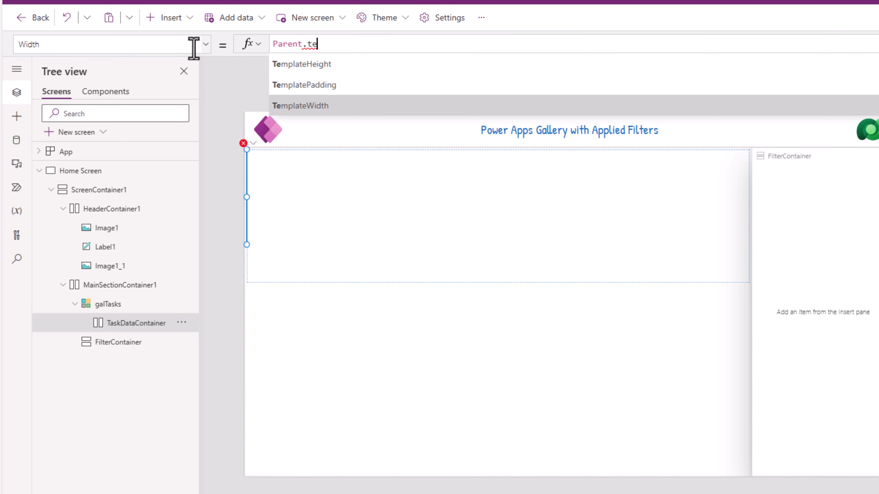
pyautogui.press('Tab')
pyautogui.click(194, 47)
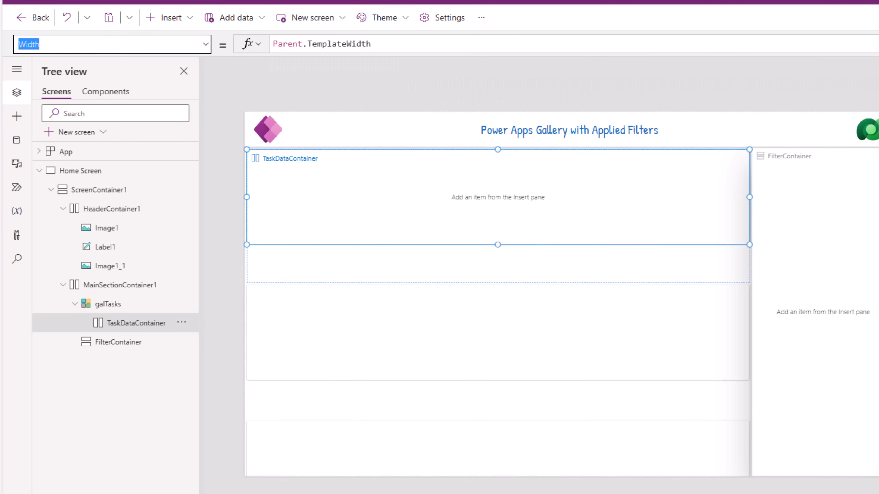
pyautogui.press('Return')
pyautogui.write('parent.tem')
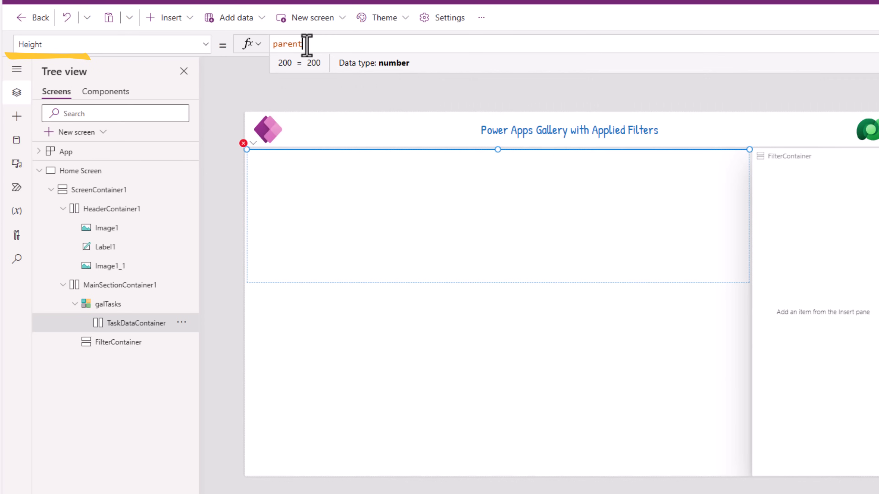
pyautogui.press('Tab')
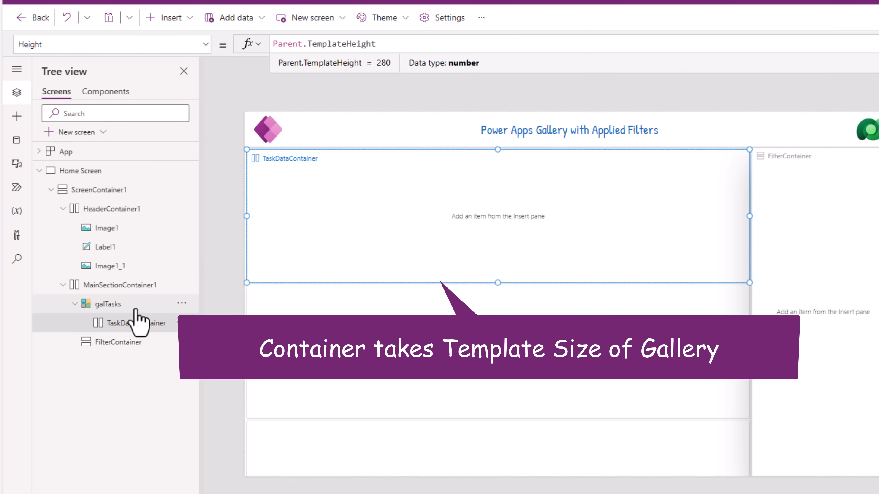
# Step: Replace the TemplateSize formula of galTasks with 50
pyautogui.click(114, 309)
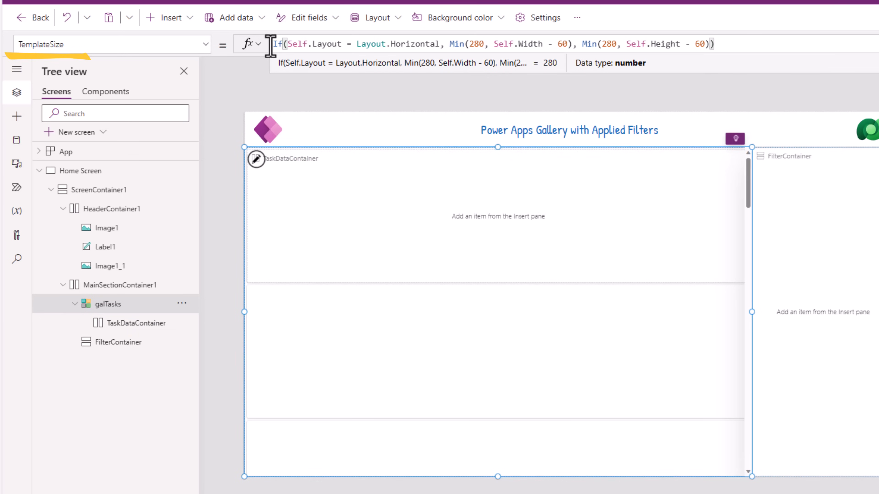
pyautogui.moveTo(271, 46); pyautogui.dragTo(260, 46)
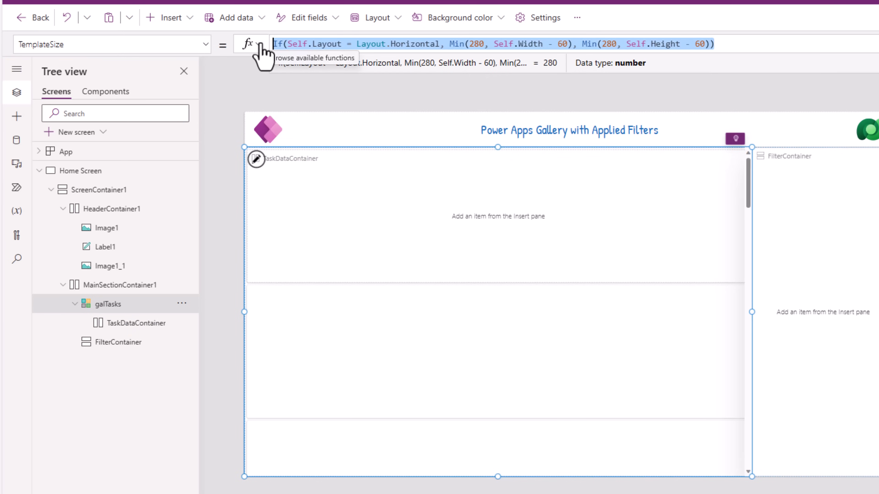
pyautogui.write('50')
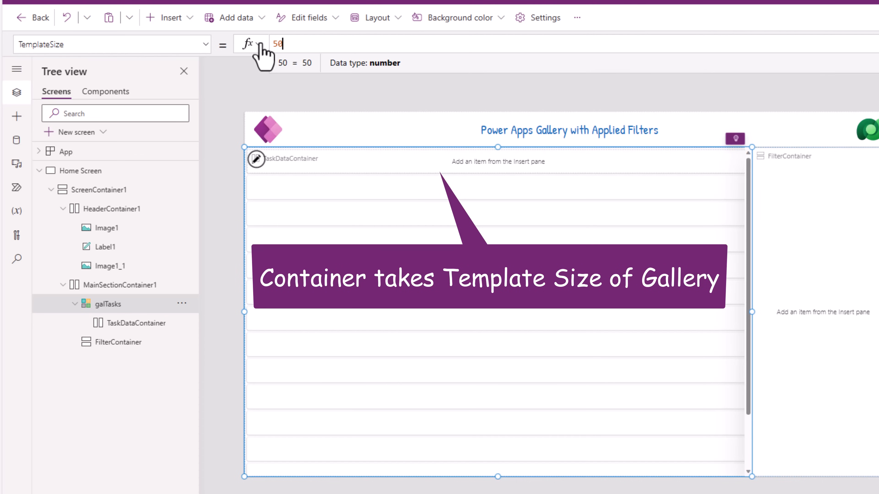
# Step: Set the TemplatePadding of galTasks to 20 and preview the gallery rows
pyautogui.click(114, 323)
pyautogui.click(110, 304)
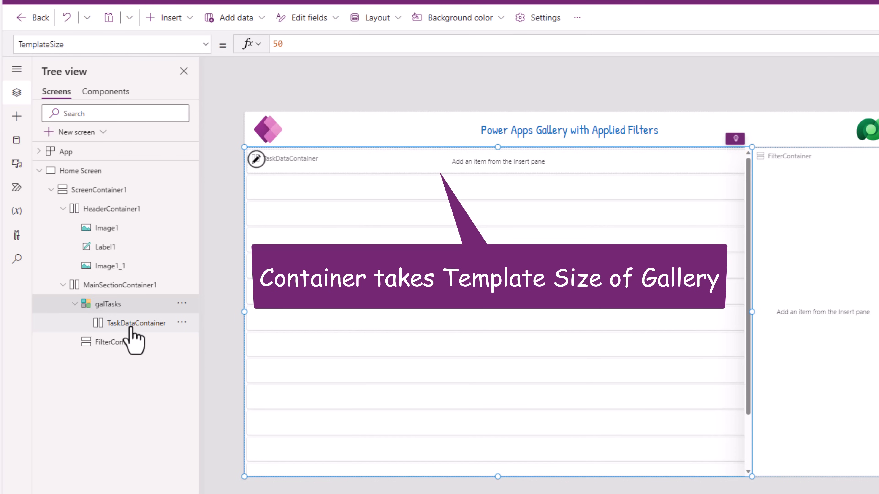
pyautogui.click(36, 45)
pyautogui.write('TemplatePadding')
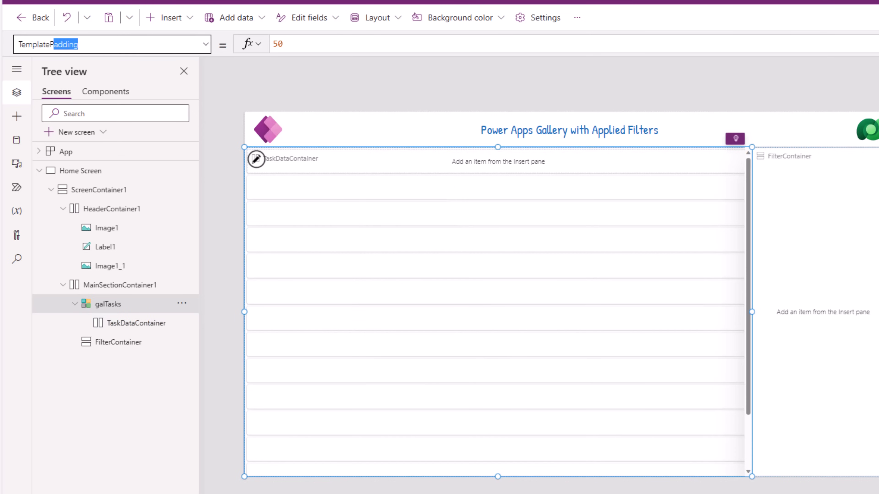
pyautogui.press('Return')
pyautogui.click(298, 46)
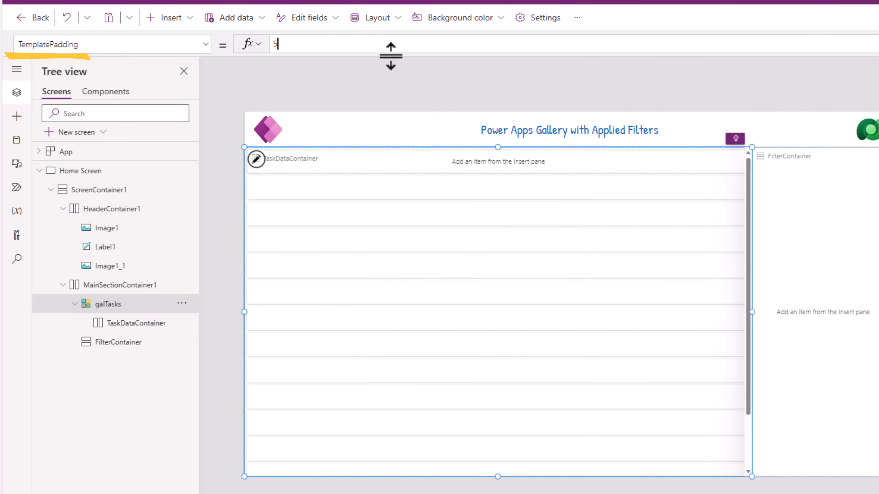
pyautogui.press('BackSpace')
pyautogui.write('20')
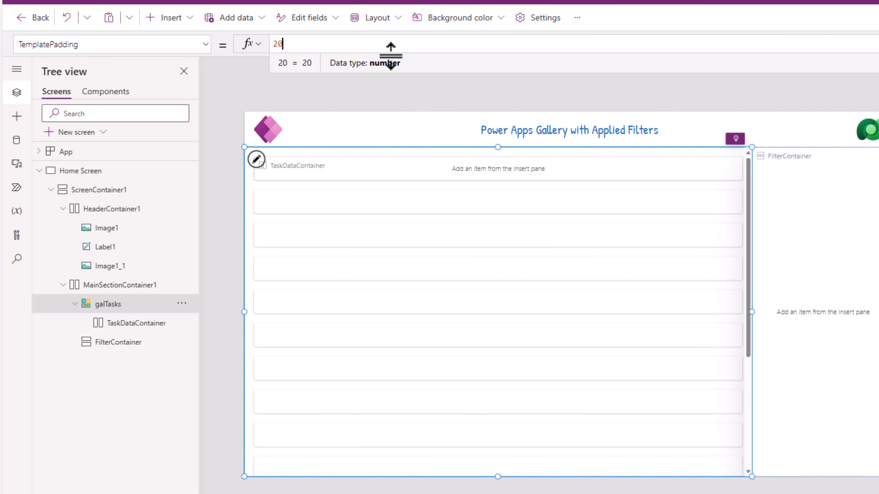
pyautogui.press('alt')
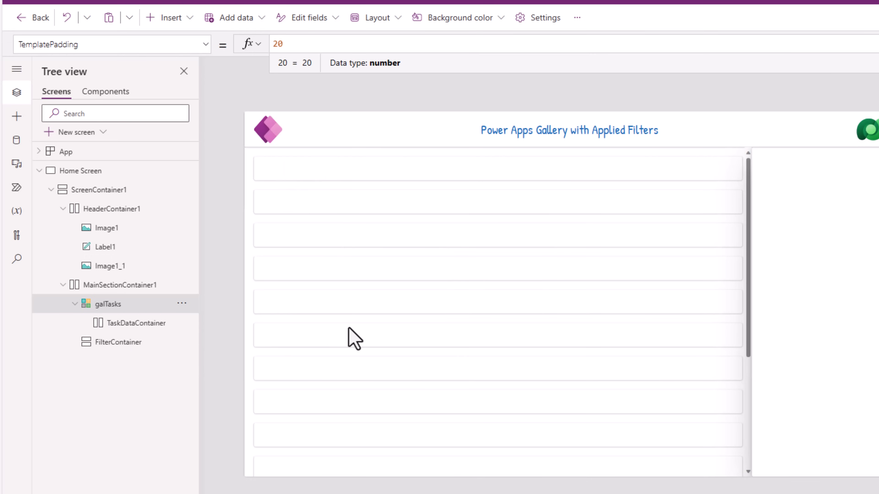
# Step: Set the drop shadow of TaskDataContainer to Regular
pyautogui.click(145, 324)
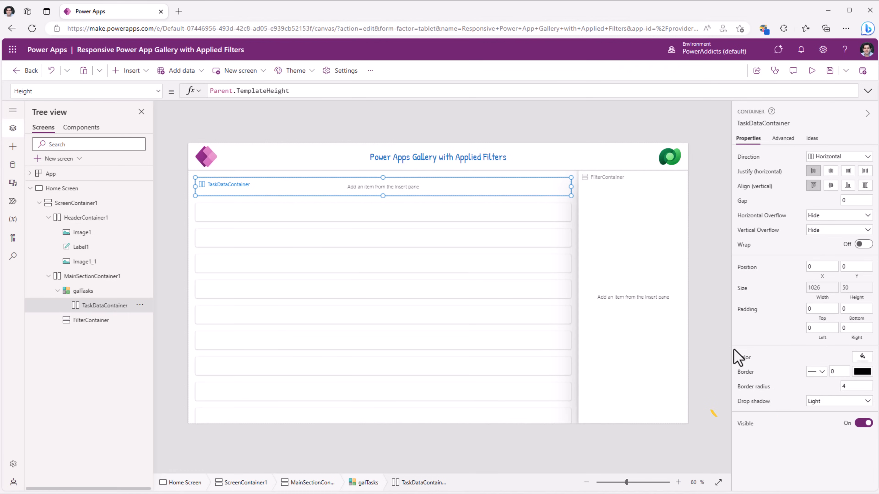
pyautogui.click(817, 406)
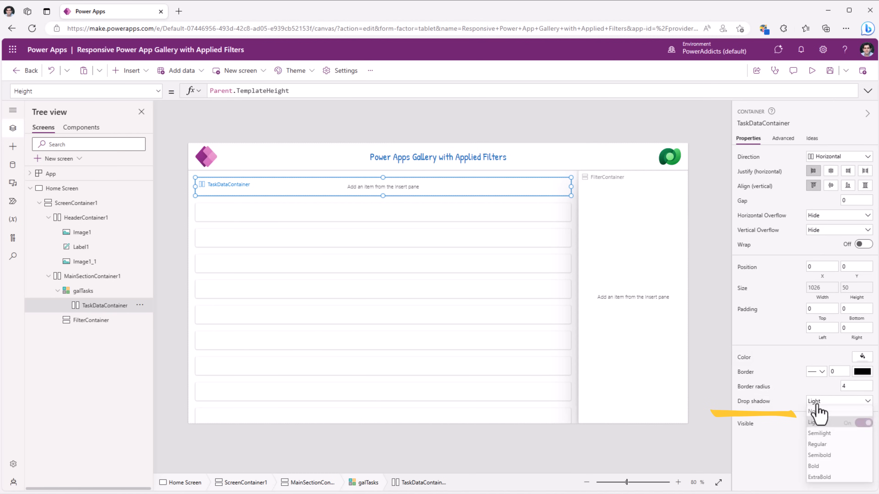
pyautogui.click(819, 439)
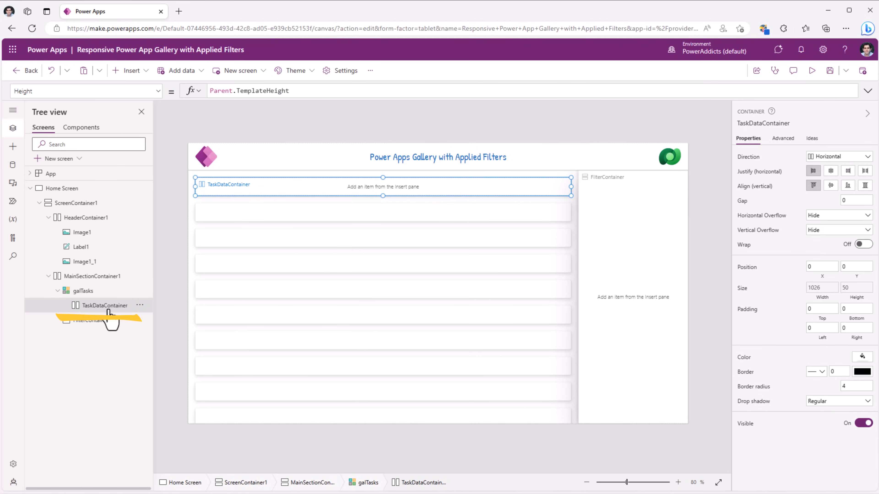
# Step: Insert a text label into TaskDataContainer, stretch it vertically, enable flexible width and center its text
pyautogui.click(13, 147)
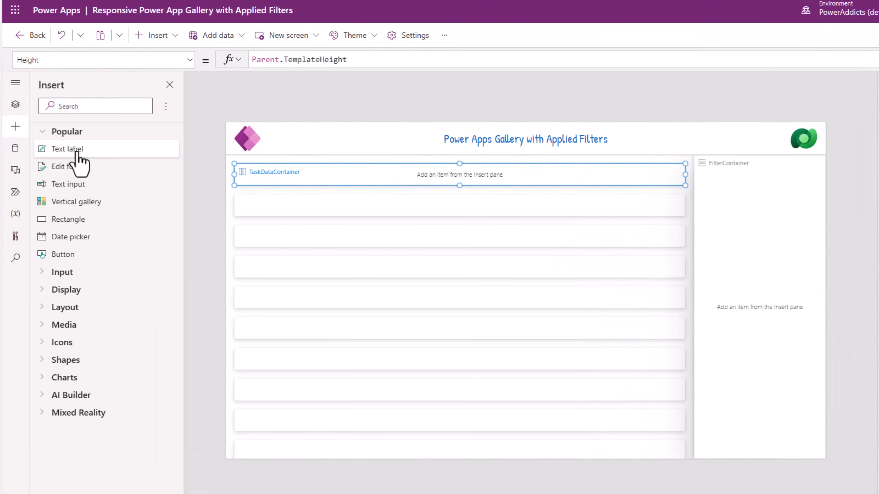
pyautogui.click(77, 151)
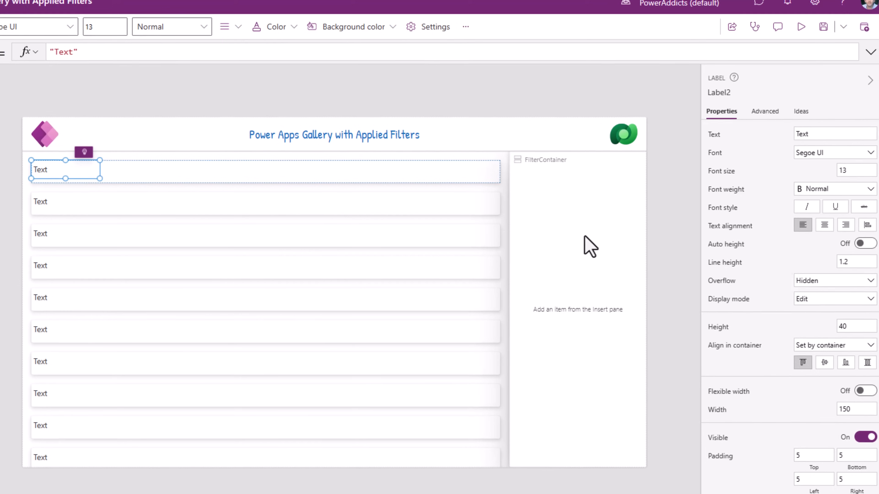
pyautogui.click(862, 363)
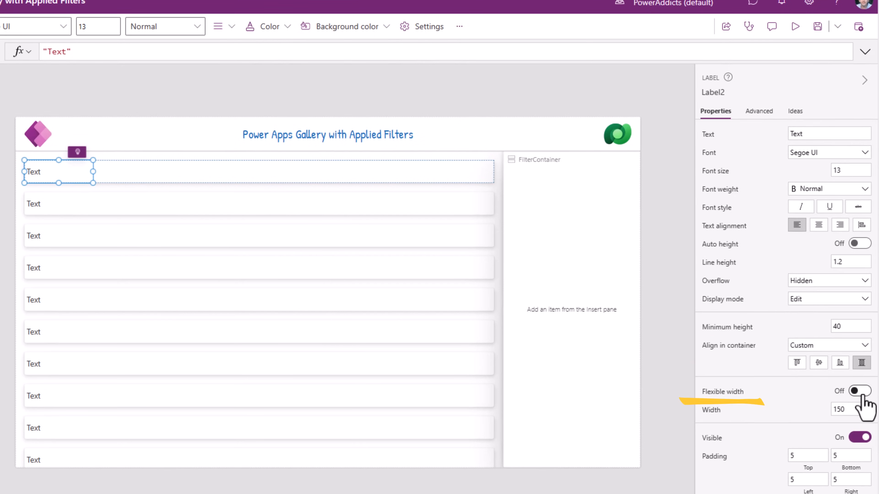
pyautogui.click(861, 392)
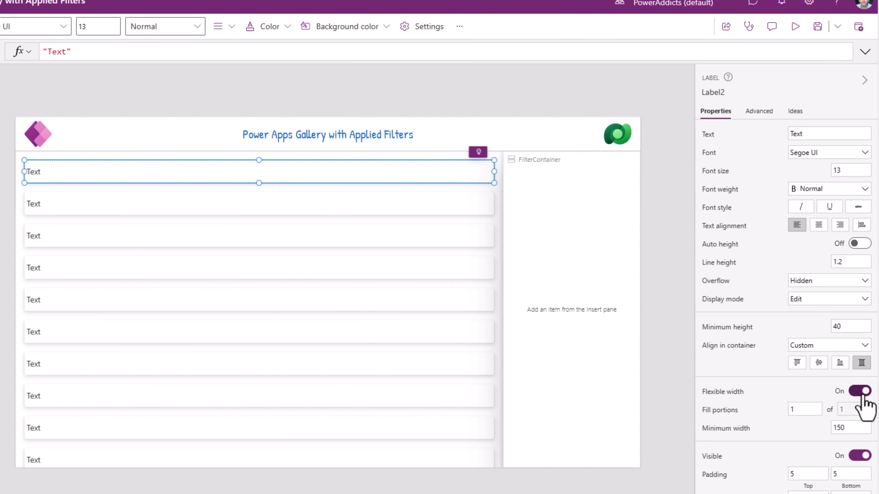
pyautogui.click(818, 226)
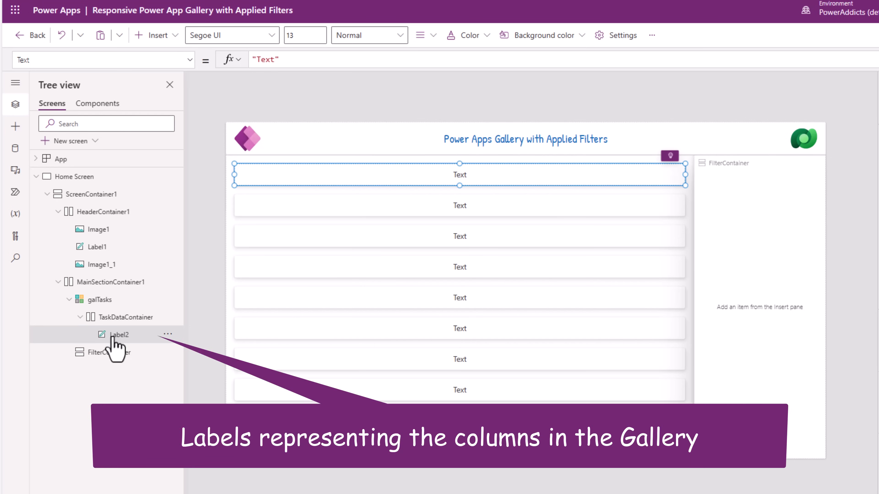
# Step: Duplicate the text label in TaskDataContainer three times so each gallery row has four columns
pyautogui.hotkey('ctrl', 'c')
pyautogui.hotkey('ctrl', 'v')
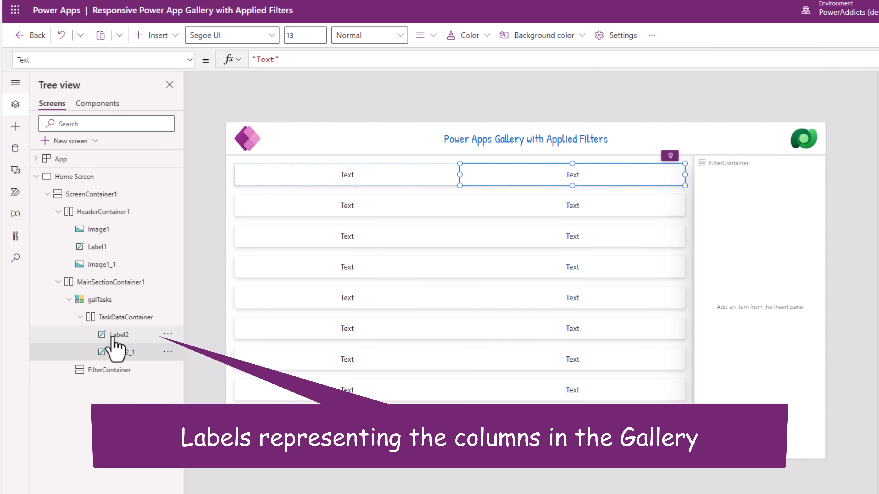
pyautogui.hotkey('ctrl', 'v')
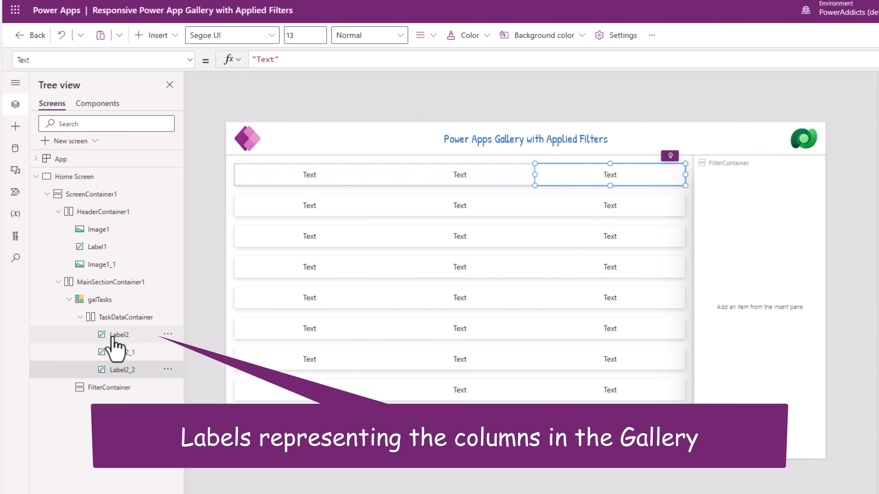
pyautogui.hotkey('ctrl', 'v')
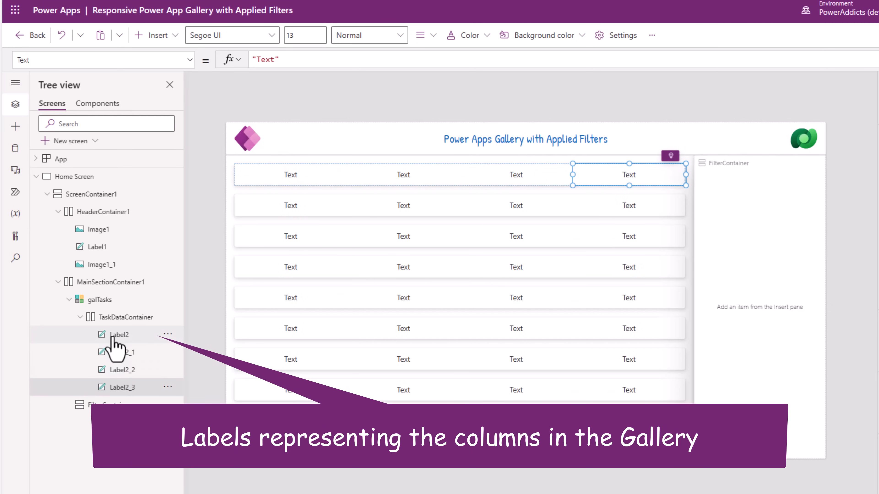
# Step: Set the Text formula of the first gallery label, Label2, to ThisItem.Name
pyautogui.click(291, 175)
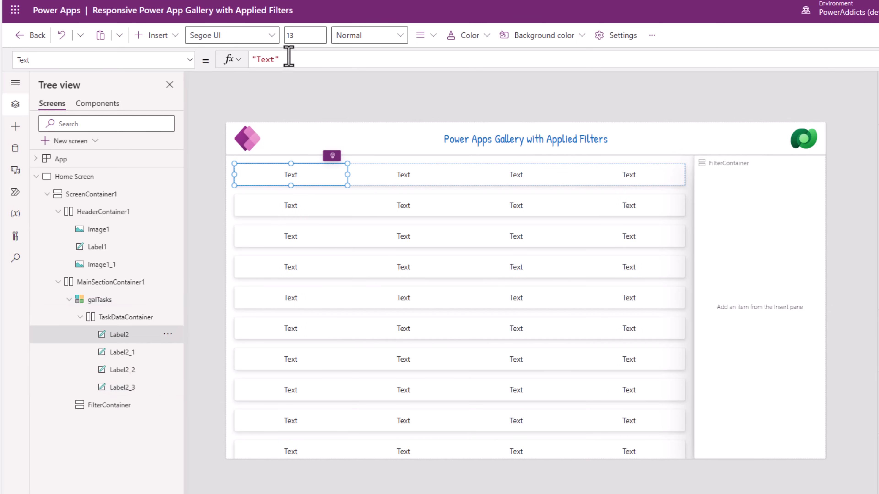
pyautogui.moveTo(289, 56); pyautogui.dragTo(235, 63)
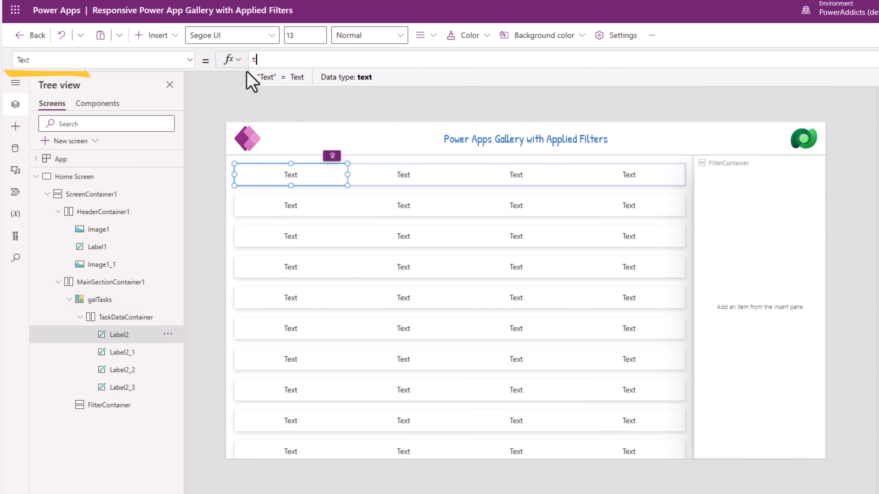
pyautogui.write('thisitem.')
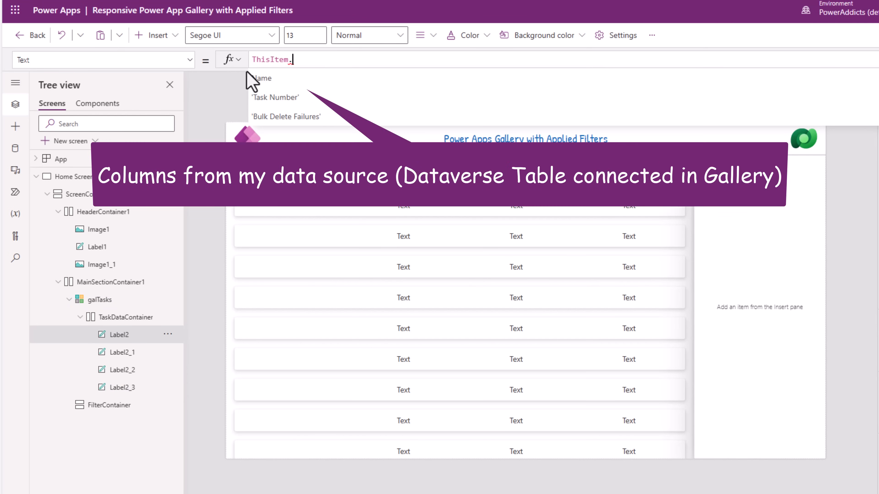
pyautogui.click(247, 77)
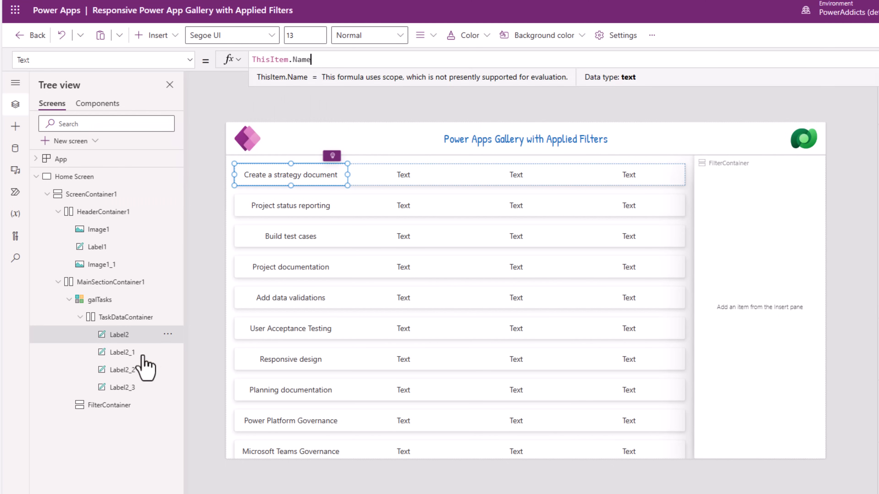
# Step: Set the Text formula of Label2_1 to Text(ThisItem.'Due Date',"mm/dd/yyyy")
pyautogui.click(118, 353)
pyautogui.moveTo(297, 61); pyautogui.dragTo(228, 62)
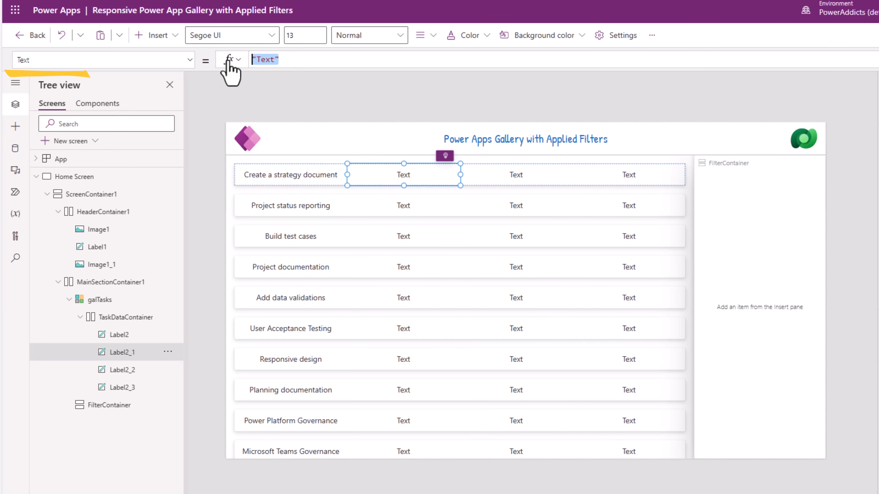
pyautogui.write("ThisItem.'Due Date'")
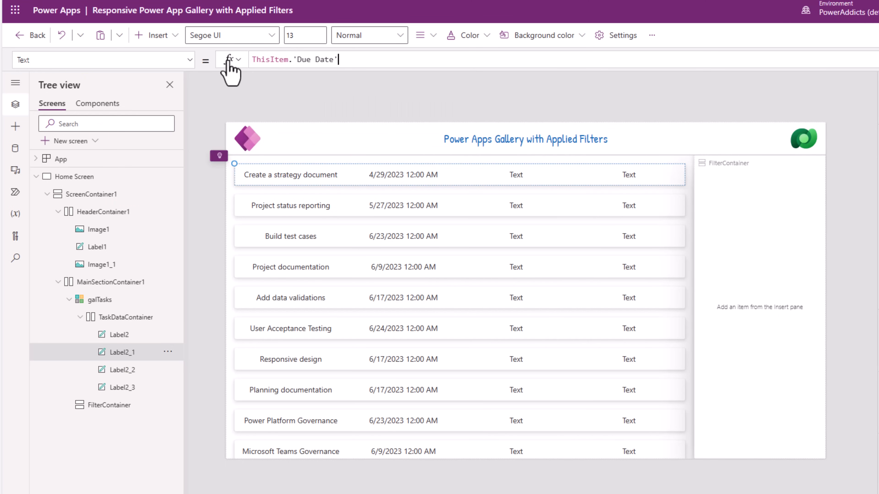
pyautogui.press('Home')
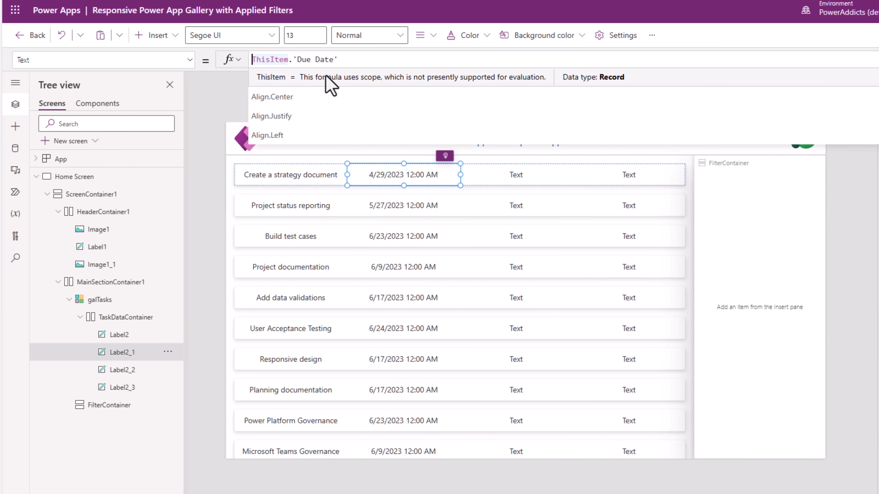
pyautogui.write('Text(')
pyautogui.click(371, 60)
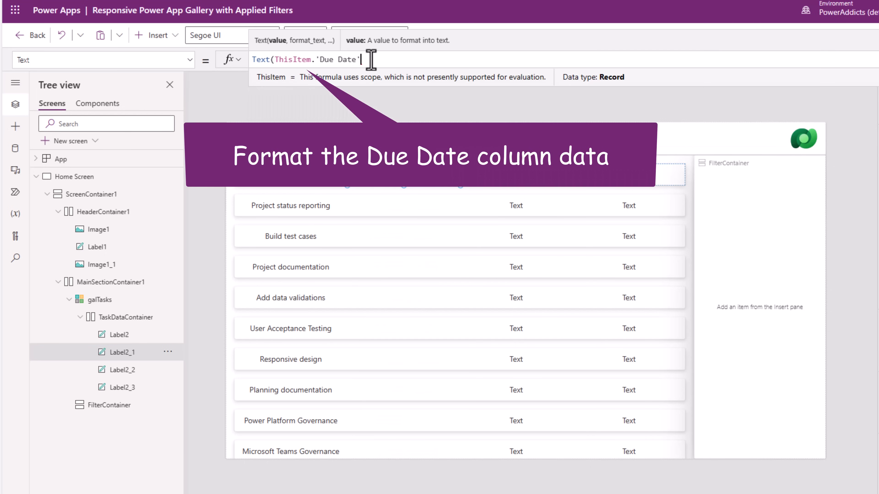
pyautogui.write(',"mm/dd/yyyy")')
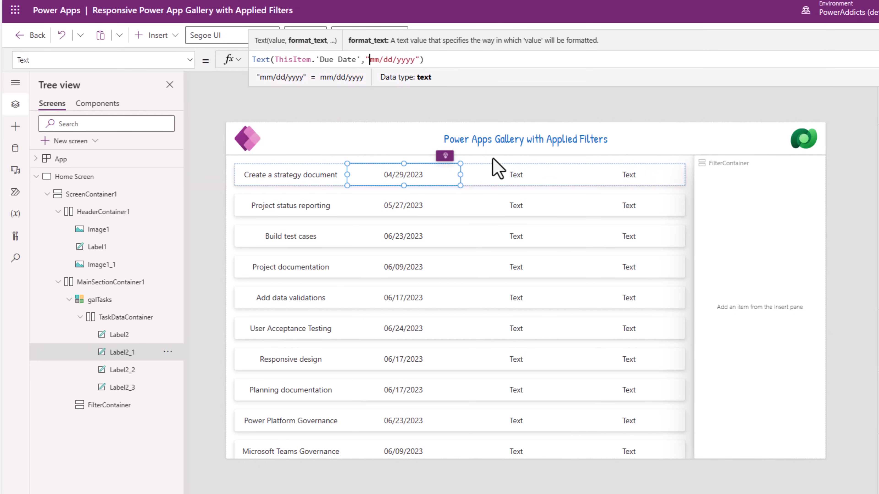
# Step: Set the Text formula of Label2_2 to ThisItem.Priority and that of Label2_3 to ThisItem.'Work Task Status'
pyautogui.click(511, 178)
pyautogui.moveTo(287, 61); pyautogui.dragTo(255, 58)
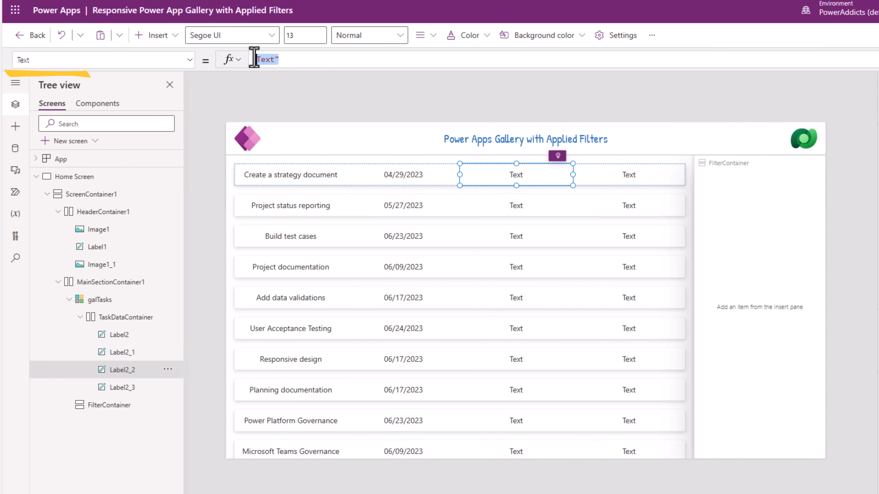
pyautogui.write('ThisItem.Priority')
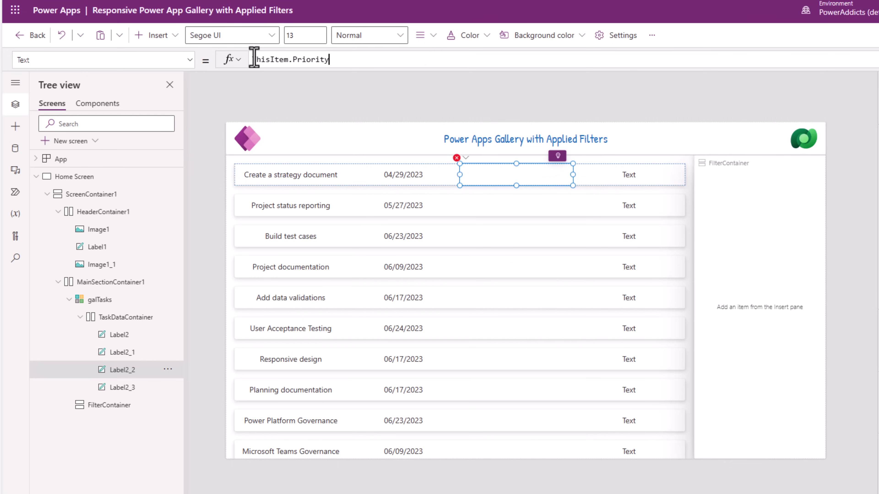
pyautogui.click(629, 177)
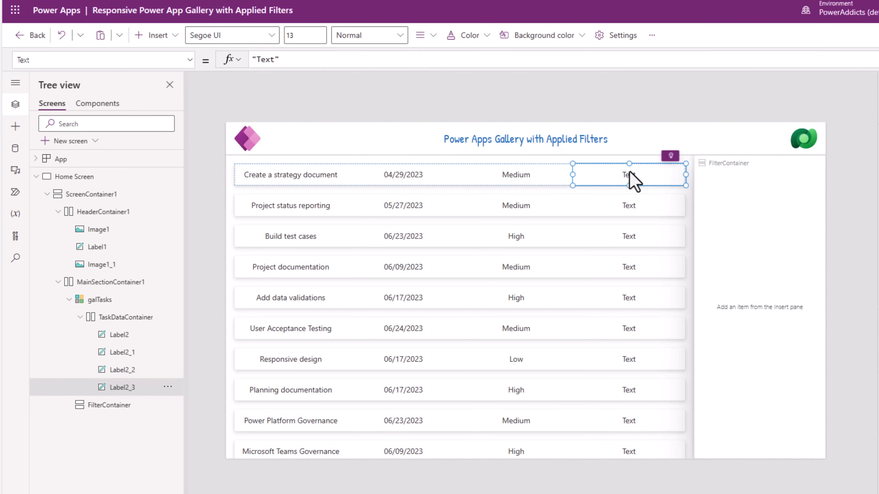
pyautogui.moveTo(288, 60); pyautogui.dragTo(212, 67)
pyautogui.write("ThisItem.'Work Task Status'")
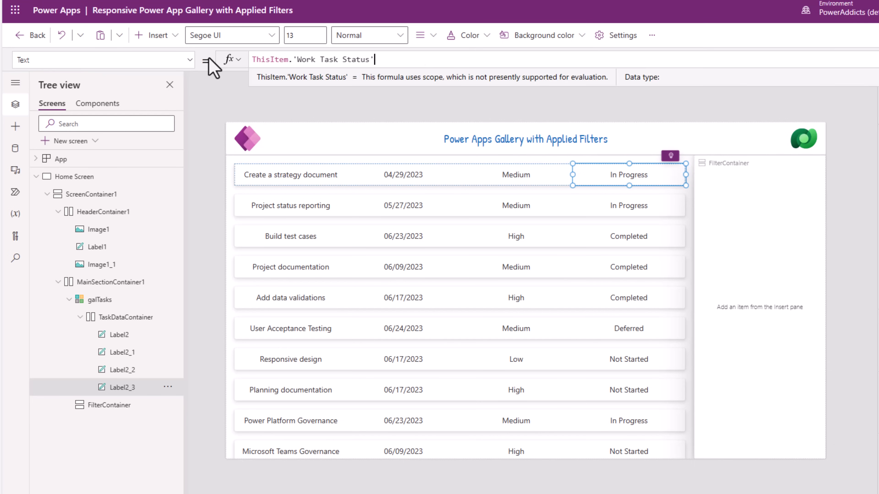
# Step: Set the fill portions of the task name label, Label2, to 2
pyautogui.click(124, 317)
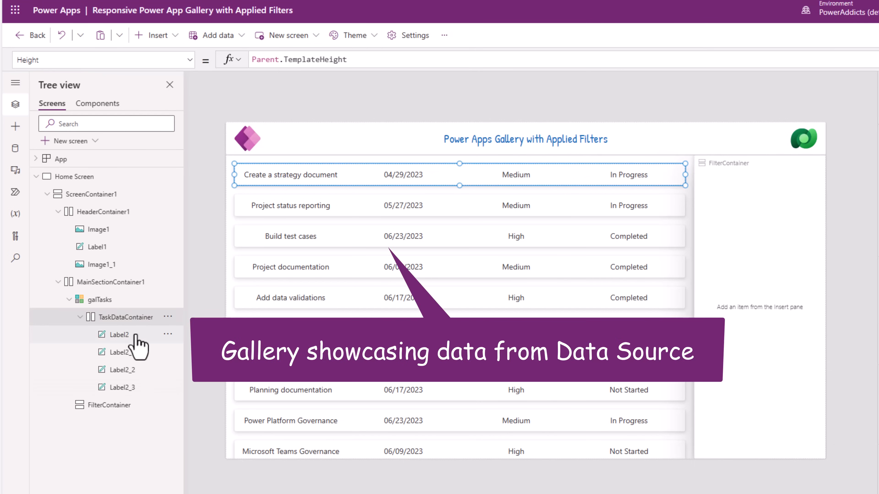
pyautogui.click(116, 334)
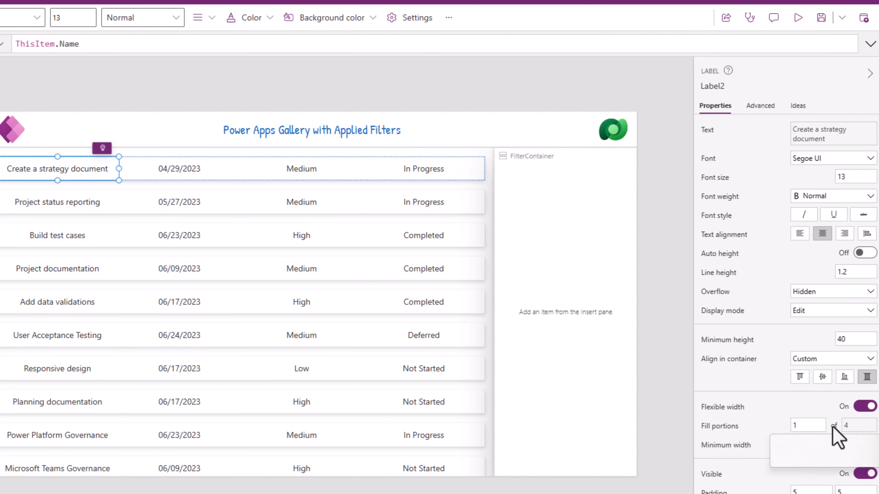
pyautogui.moveTo(808, 427); pyautogui.dragTo(767, 426)
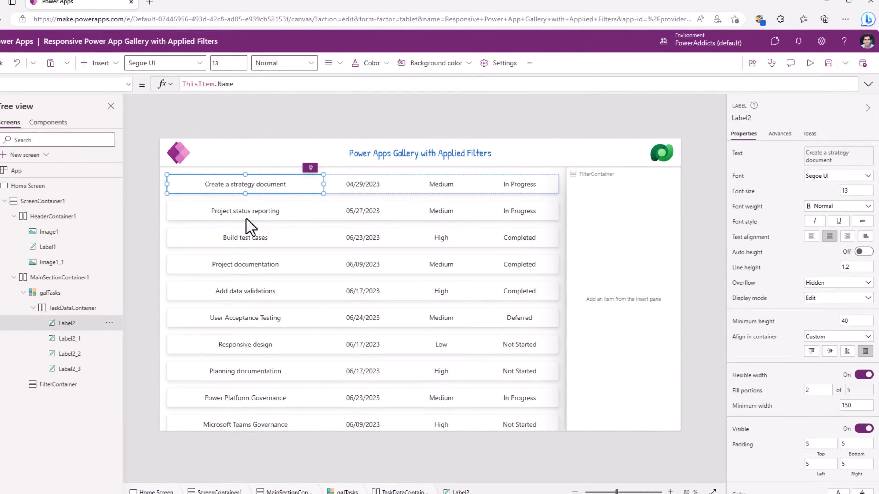
pyautogui.click(83, 291)
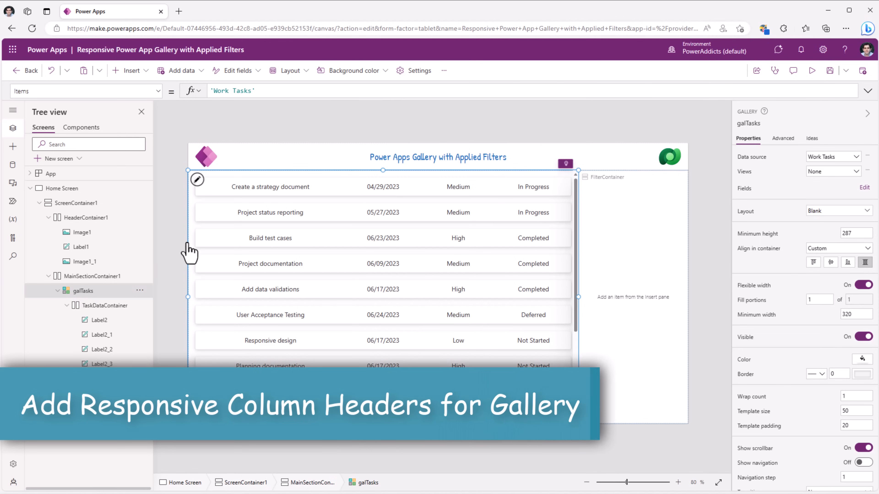
pyautogui.click(256, 212)
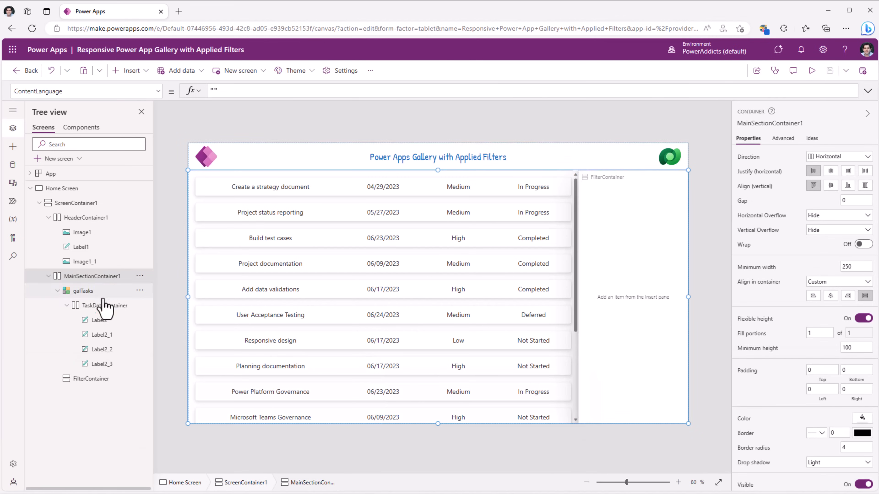
pyautogui.click(86, 292)
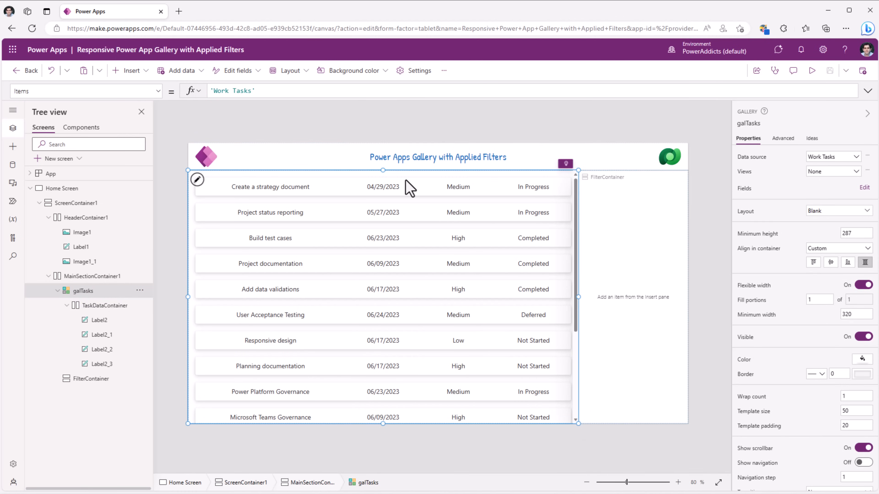
# Step: Insert a vertical container into MainSectionContainer1 and rename it GalleryContainer
pyautogui.click(81, 280)
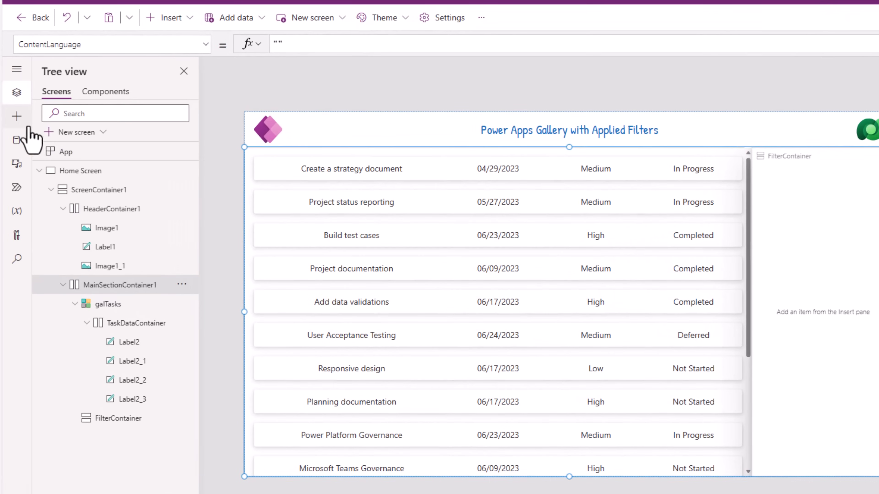
pyautogui.click(13, 147)
pyautogui.click(75, 92)
pyautogui.write('verti')
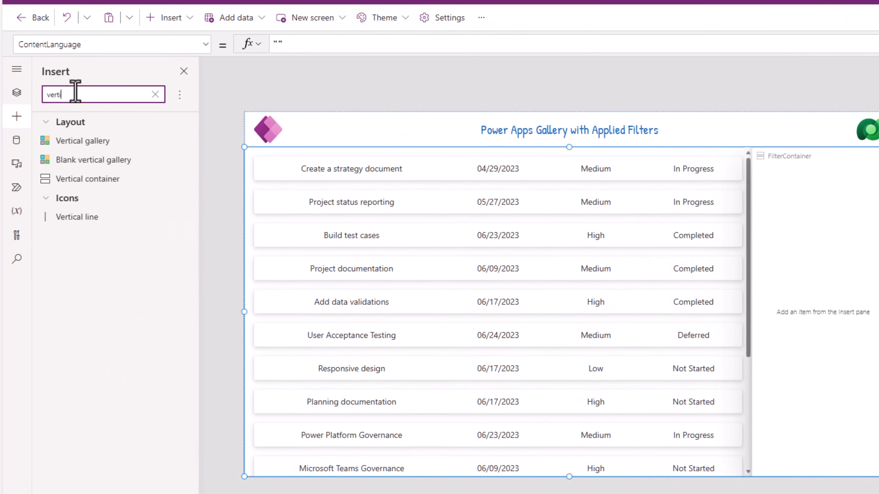
pyautogui.click(99, 185)
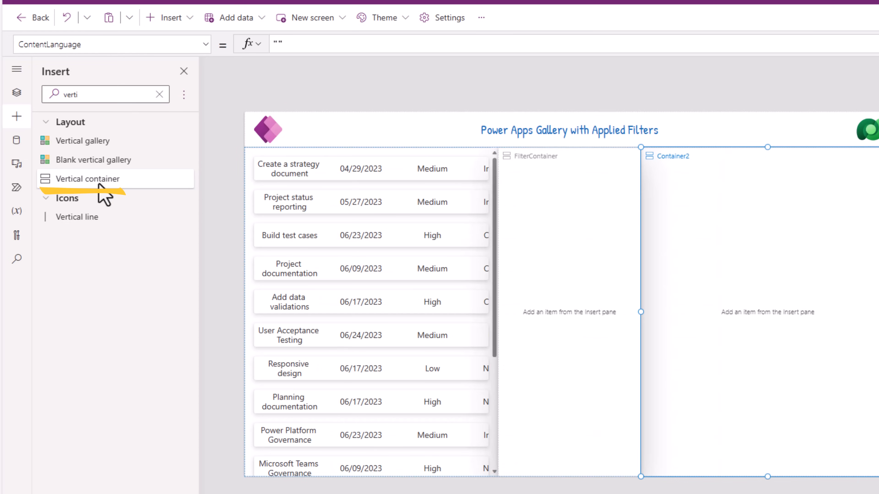
pyautogui.click(16, 92)
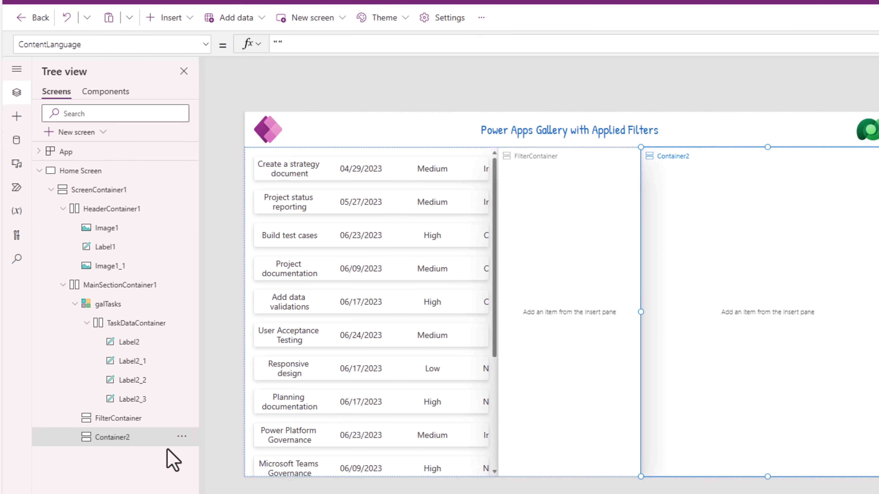
pyautogui.doubleClick(133, 444)
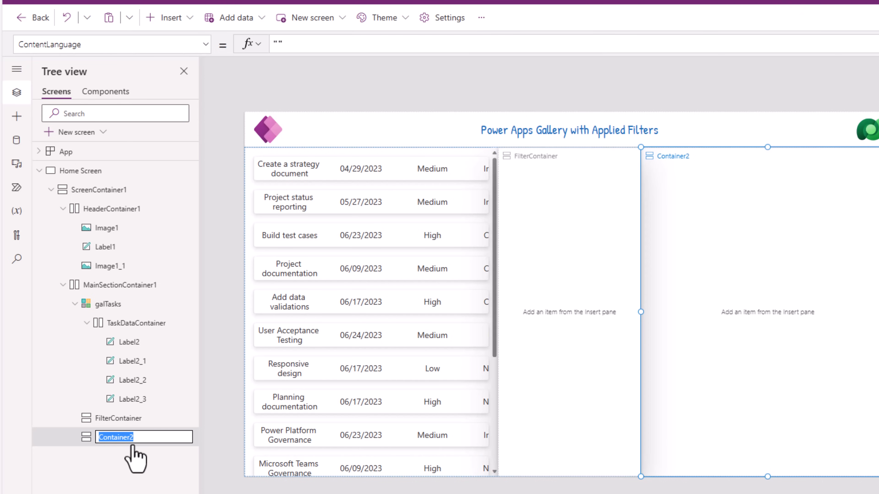
pyautogui.press('Return')
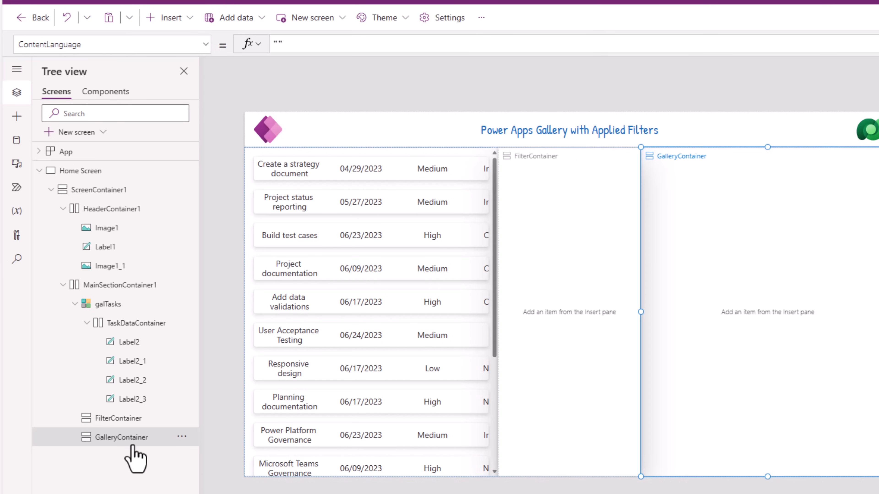
# Step: Reorder GalleryContainer to the start of MainSectionContainer1
pyautogui.rightClick(746, 175)
pyautogui.moveTo(748, 182)
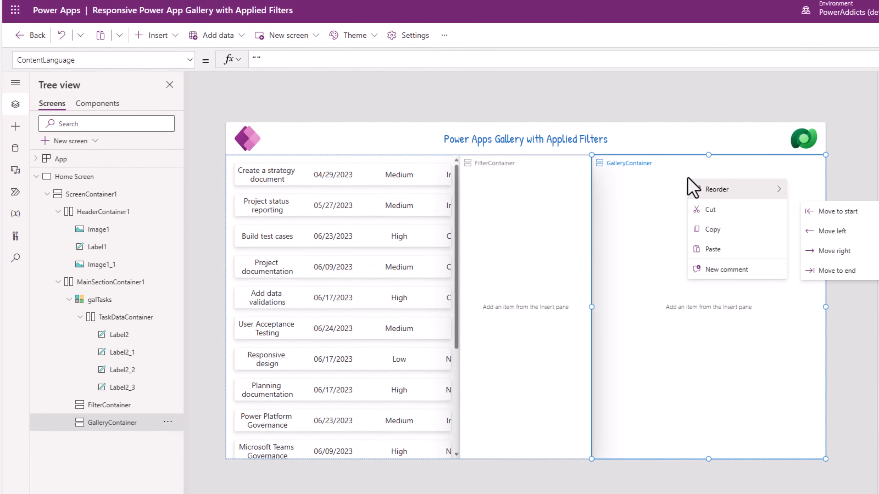
pyautogui.click(829, 212)
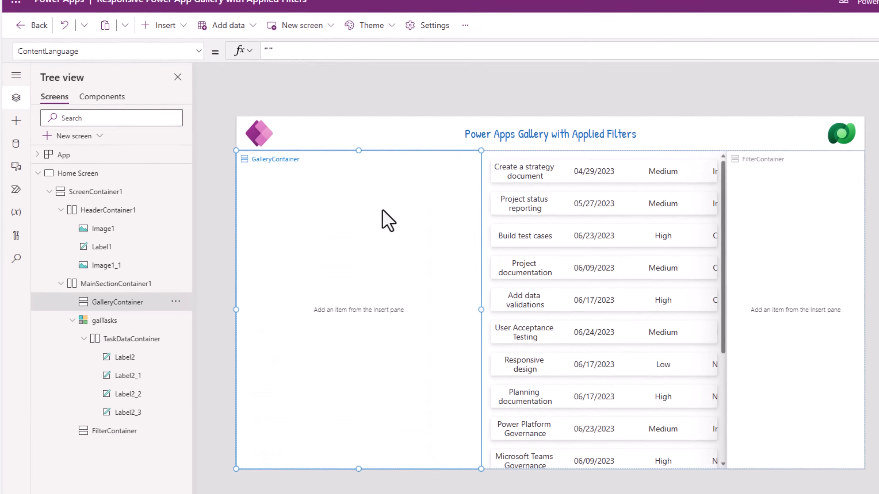
# Step: Cut the galTasks gallery from MainSectionContainer1 and paste it into GalleryContainer
pyautogui.click(114, 319)
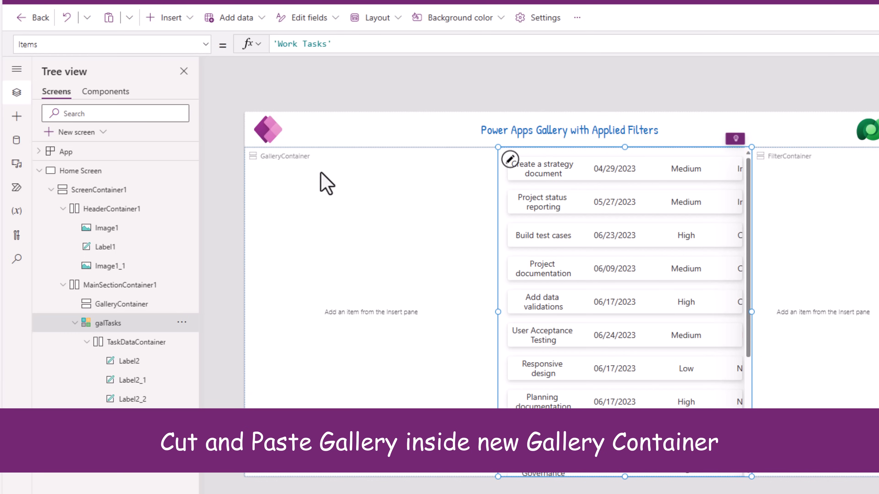
pyautogui.rightClick(110, 323)
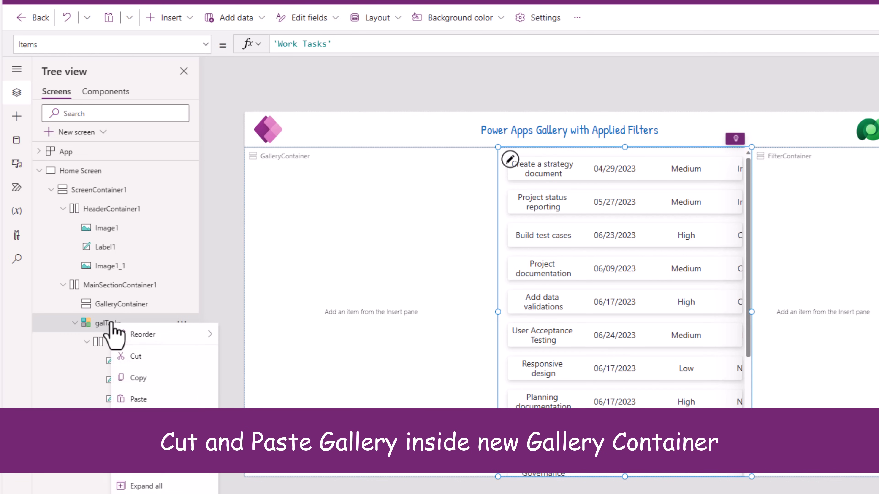
pyautogui.click(139, 356)
pyautogui.click(116, 308)
pyautogui.rightClick(117, 306)
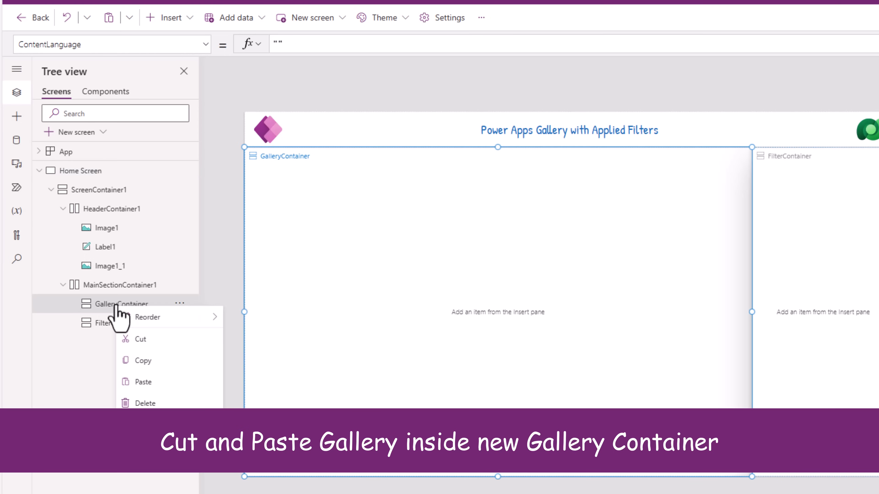
pyautogui.click(152, 382)
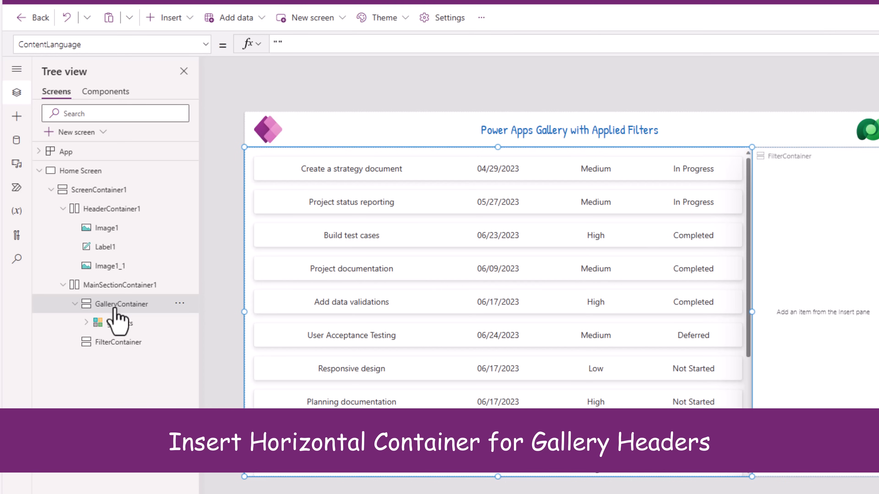
# Step: Insert a horizontal container into GalleryContainer and rename it GalHeaderContainer
pyautogui.click(16, 116)
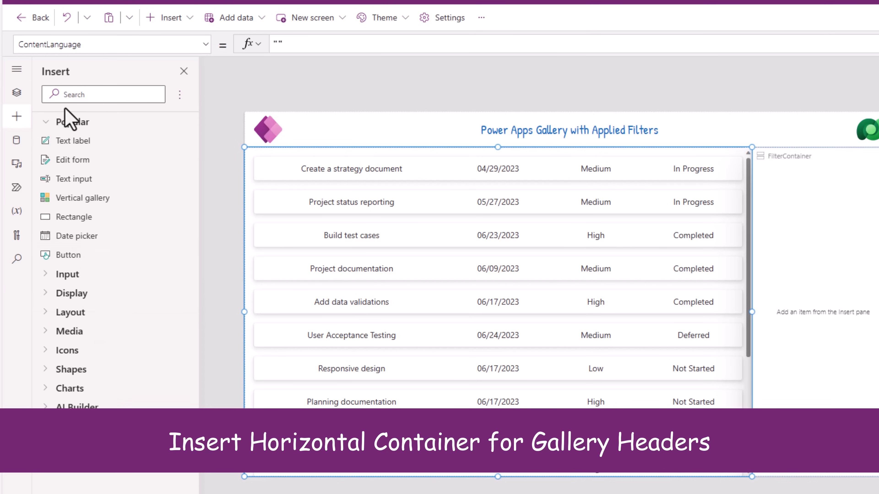
pyautogui.click(86, 100)
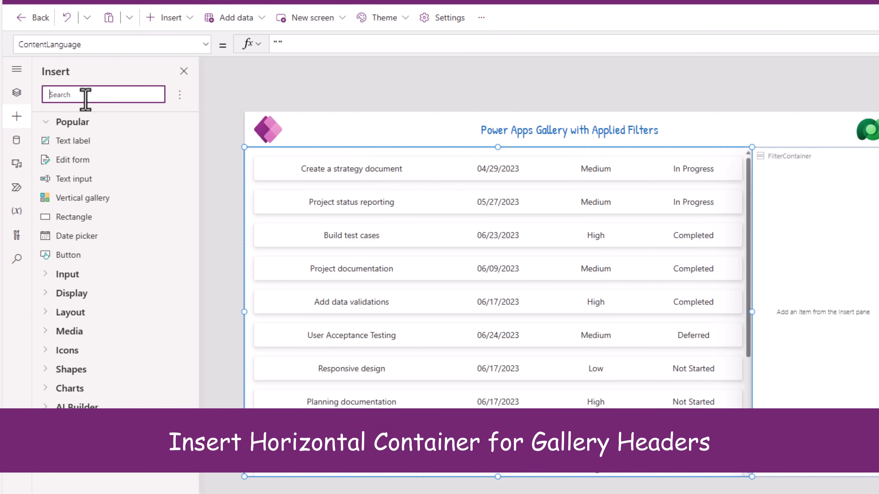
pyautogui.write('hori')
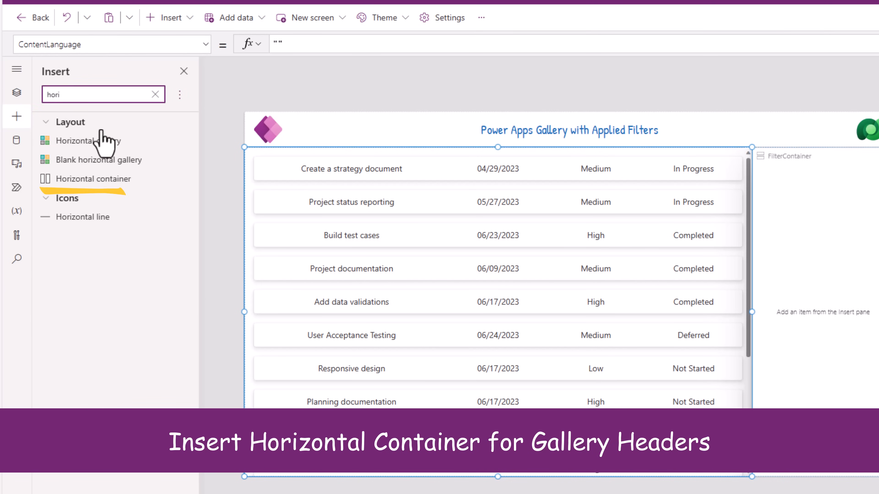
pyautogui.click(108, 179)
pyautogui.click(17, 92)
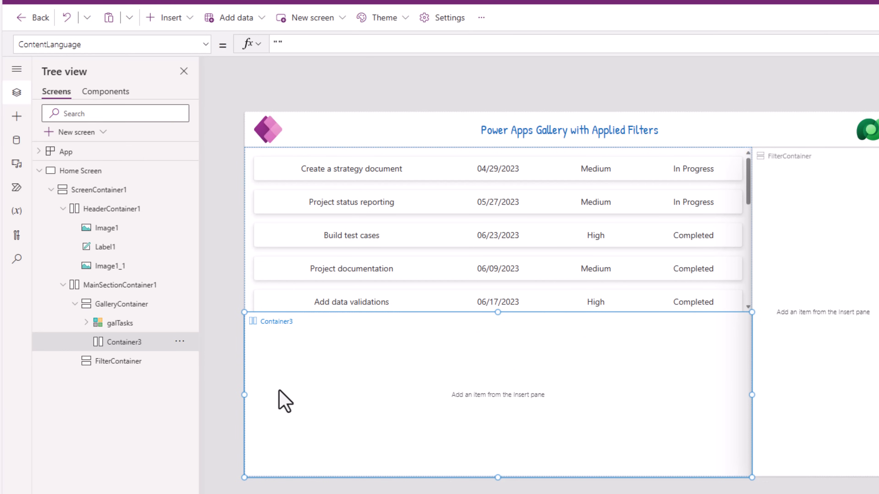
pyautogui.doubleClick(128, 342)
pyautogui.write('He')
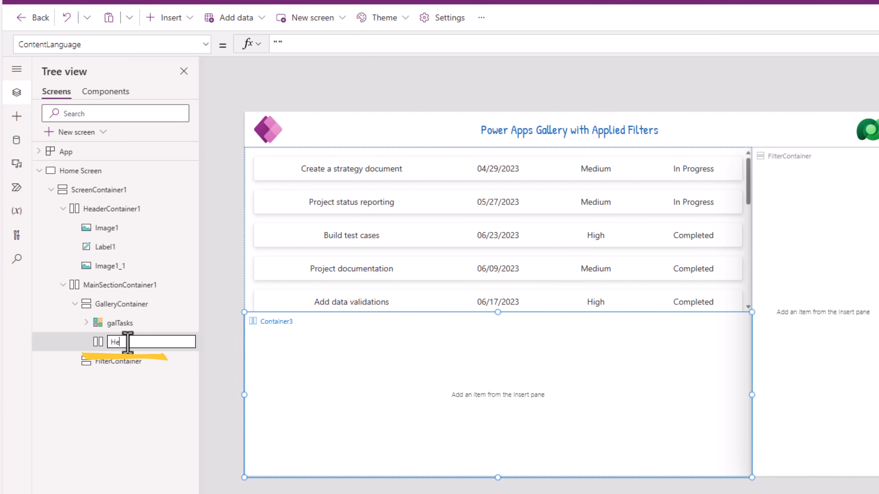
pyautogui.write('ad')
pyautogui.press('Return')
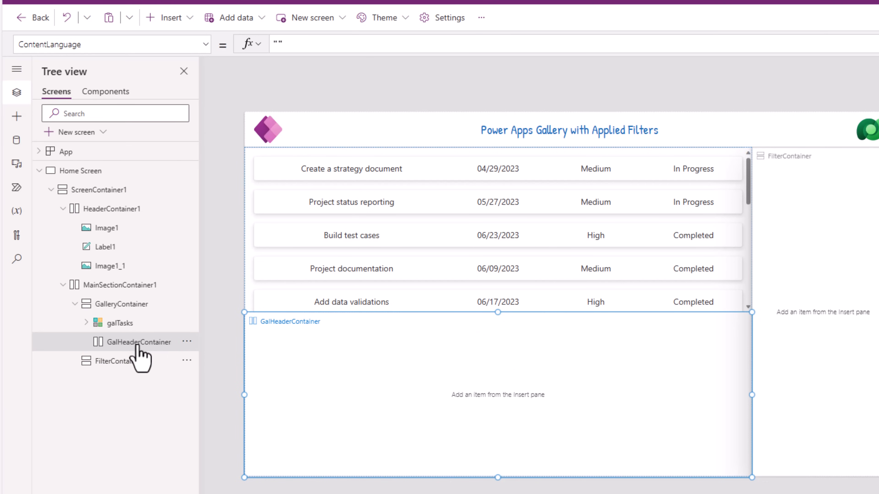
# Step: Reorder GalHeaderContainer to the top of GalleryContainer and replace its flexible height with a fixed height of 50
pyautogui.rightClick(139, 344)
pyautogui.moveTo(170, 358)
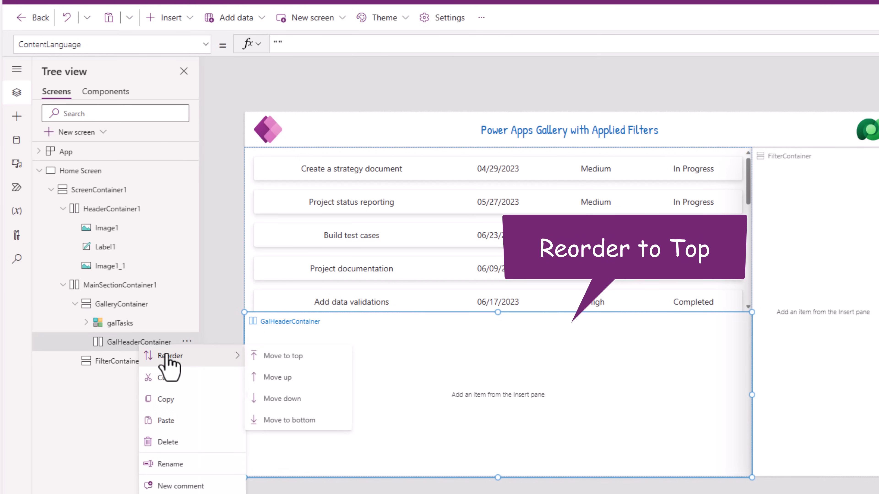
pyautogui.click(285, 360)
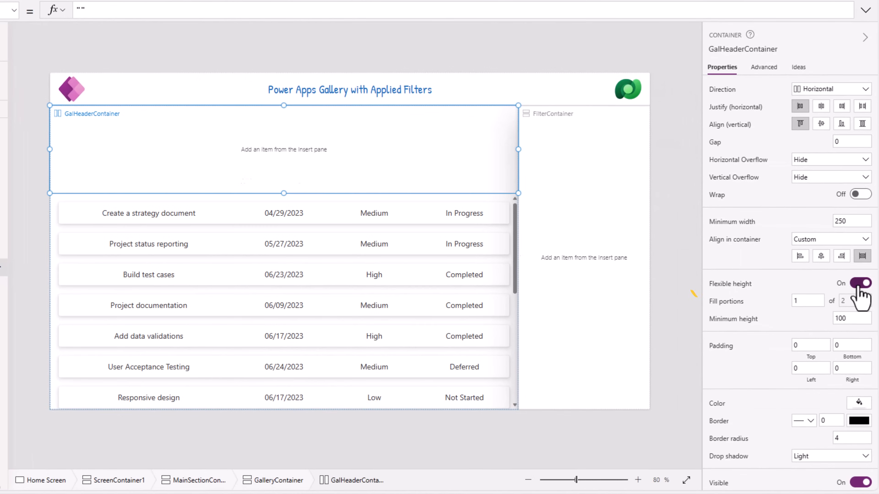
pyautogui.click(860, 284)
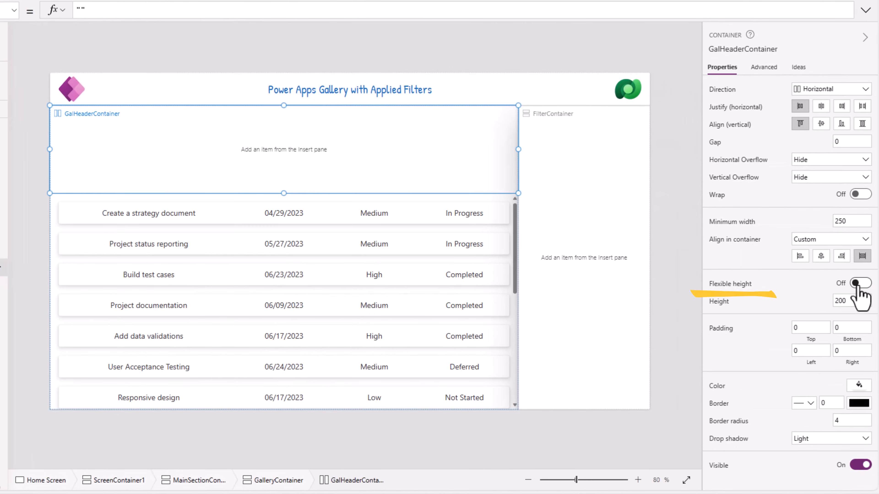
pyautogui.write('50')
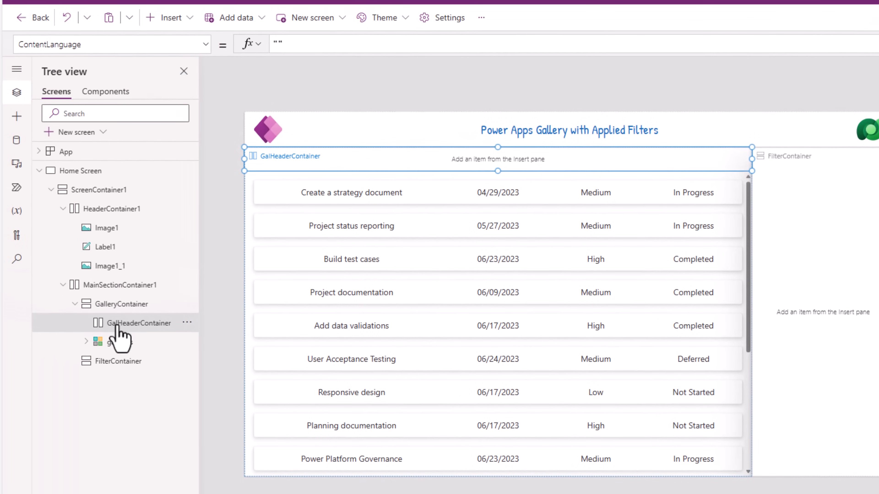
# Step: Insert a text label into GalHeaderContainer with centered text, stretched vertical alignment and flexible width
pyautogui.click(17, 116)
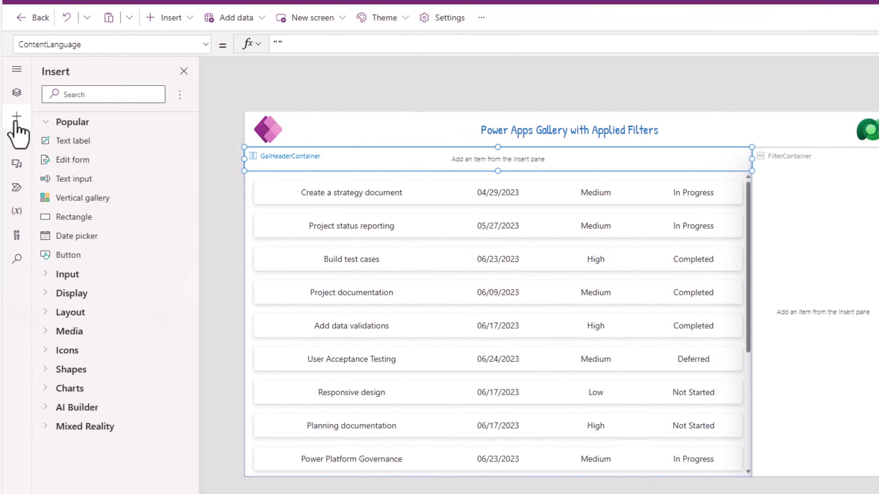
pyautogui.click(73, 147)
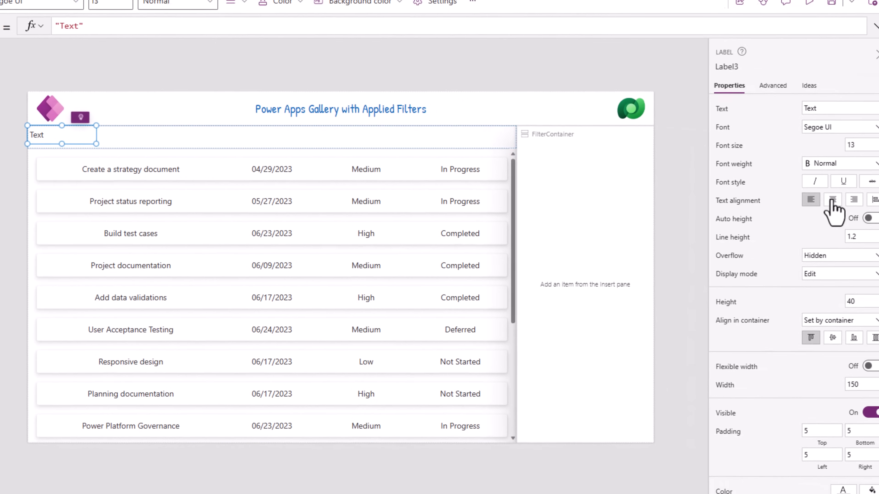
pyautogui.click(833, 201)
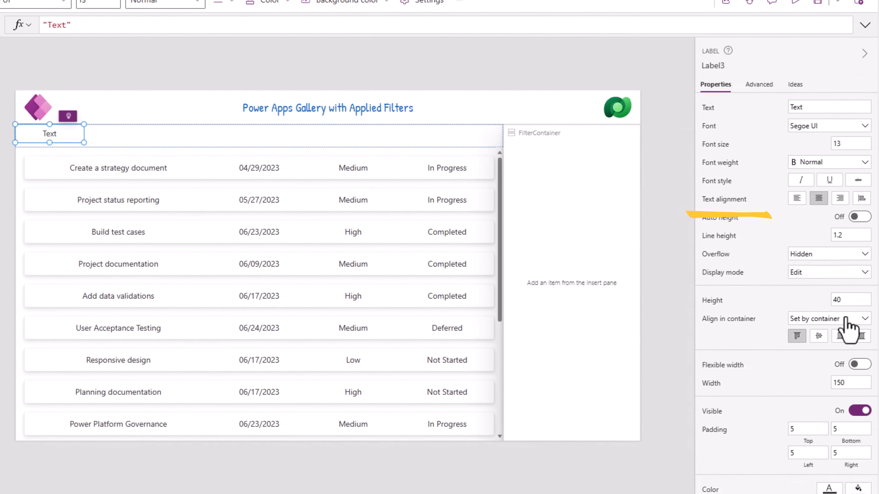
pyautogui.click(861, 335)
pyautogui.click(858, 364)
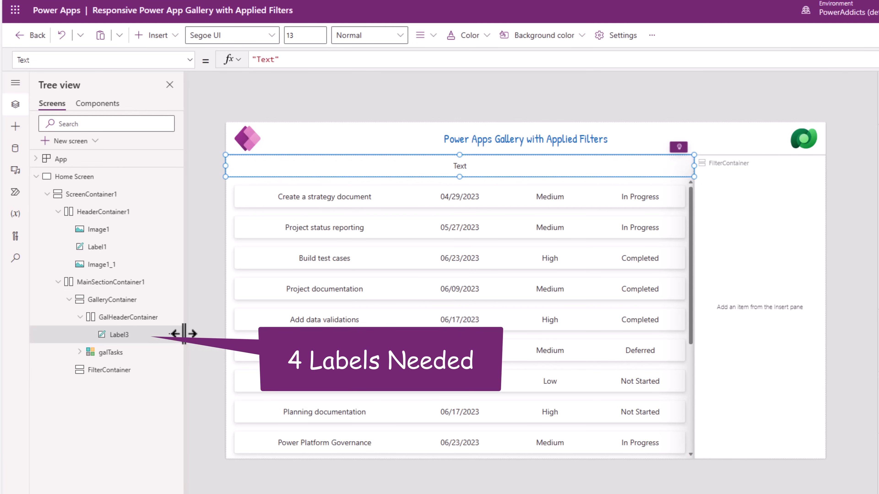
# Step: Paste three copies of the header label into GalHeaderContainer and set the first label's fill portions to 2
pyautogui.hotkey('ctrl', 'c')
pyautogui.hotkey('ctrl', 'v')
pyautogui.hotkey('ctrl', 'v')
pyautogui.hotkey('ctrl', 'v')
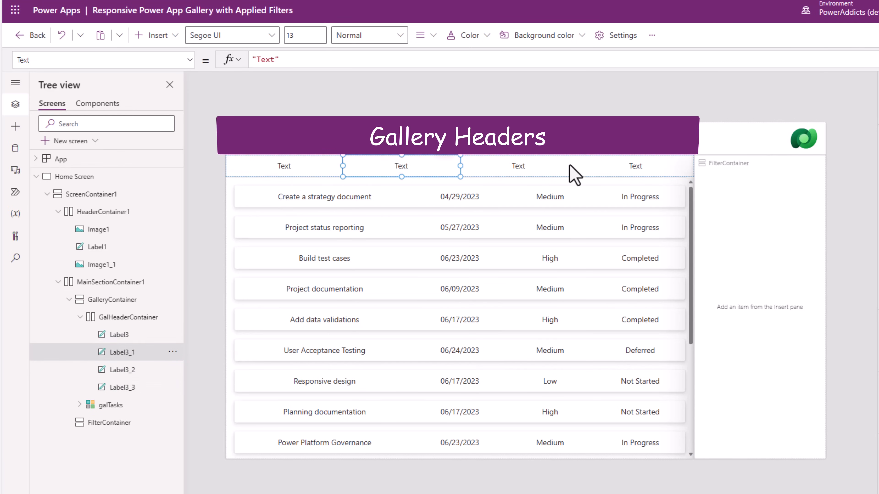
pyautogui.click(305, 168)
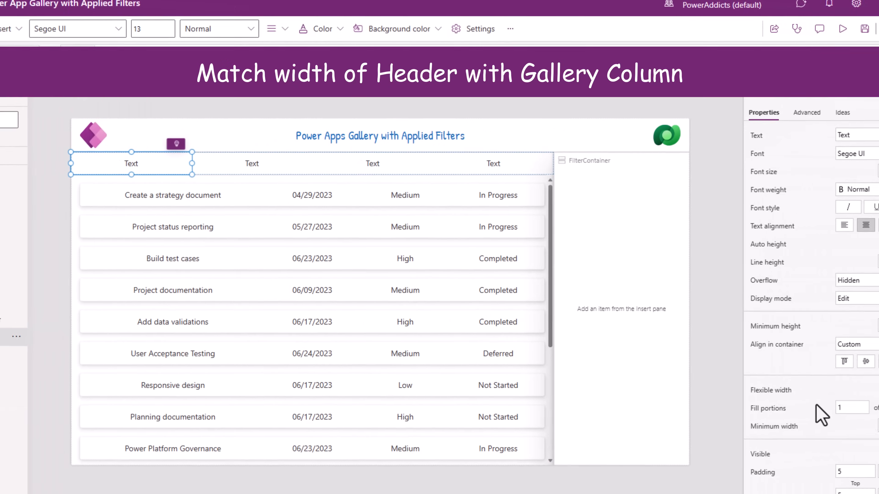
pyautogui.moveTo(851, 408); pyautogui.dragTo(797, 406)
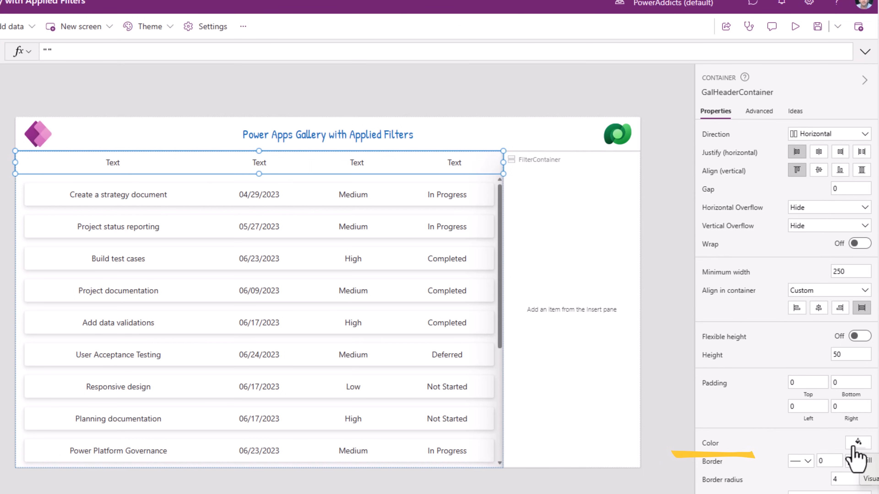
# Step: Fill GalHeaderContainer with a blue theme color and set the text color of its four labels to white
pyautogui.click(855, 446)
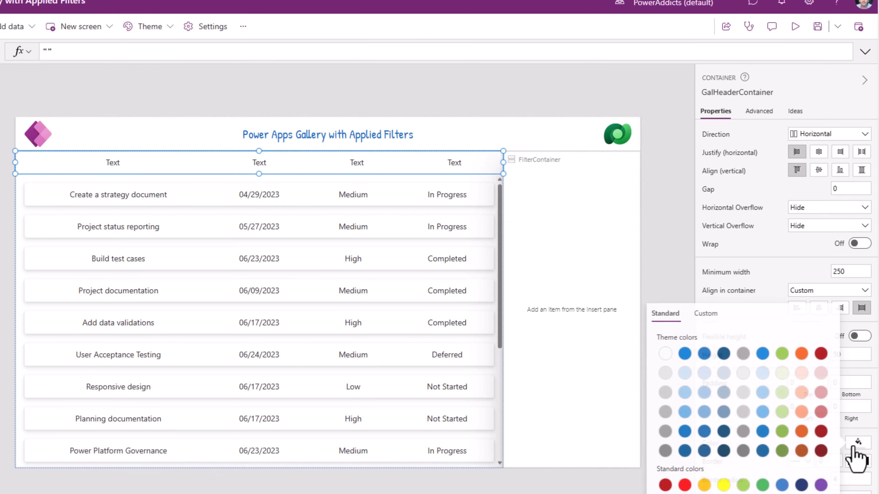
pyautogui.click(704, 358)
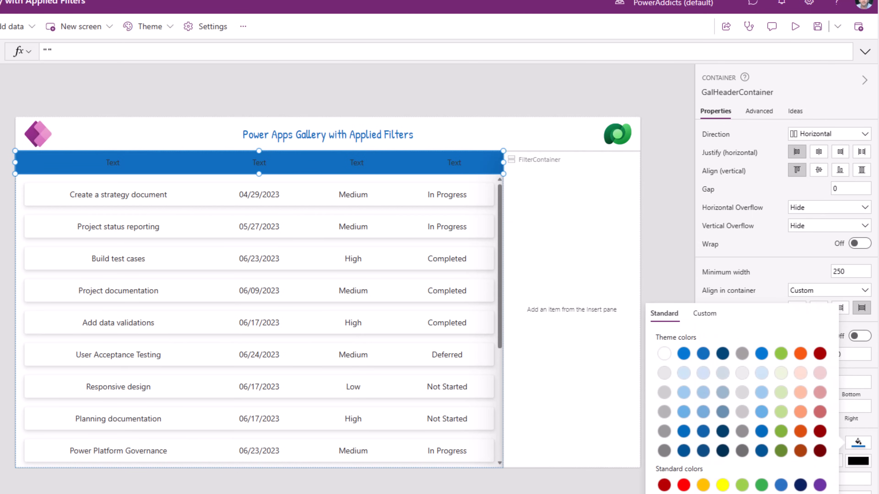
pyautogui.click(1, 346)
pyautogui.keyDown('ctrl'); pyautogui.click(65, 341); pyautogui.keyUp('ctrl')
pyautogui.keyDown('ctrl'); pyautogui.click(66, 358); pyautogui.keyUp('ctrl')
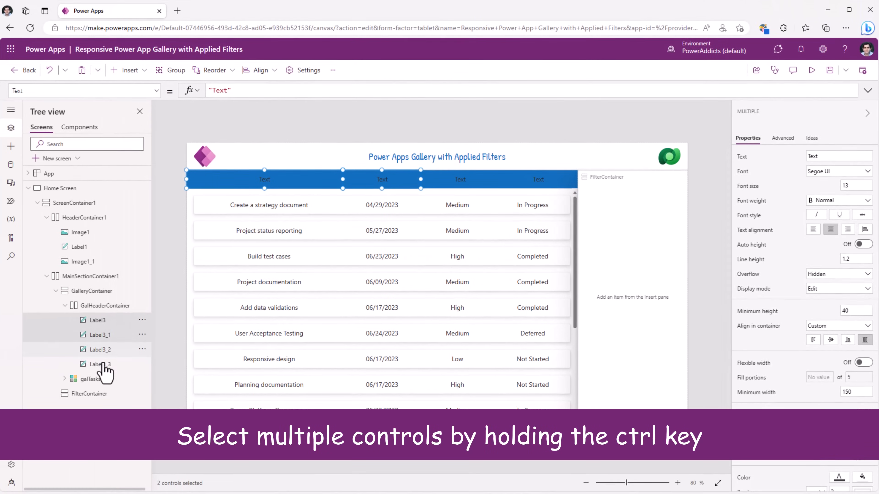
pyautogui.keyDown('ctrl'); pyautogui.click(105, 366); pyautogui.keyUp('ctrl')
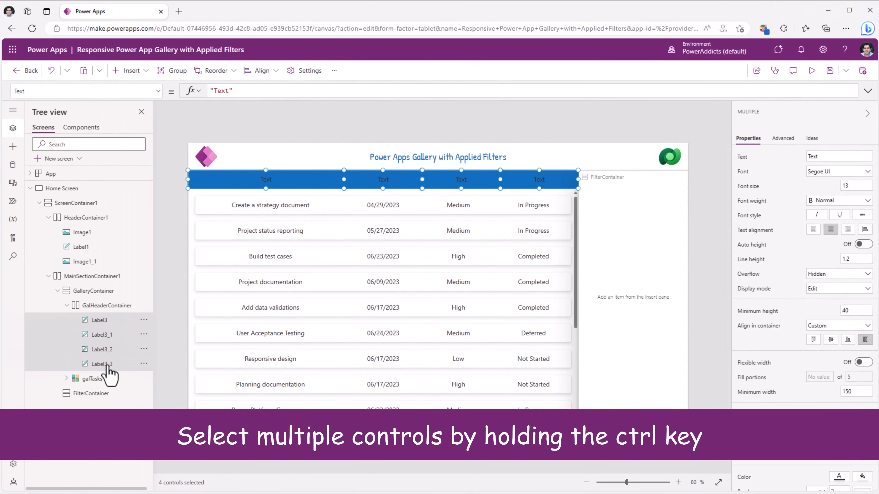
pyautogui.scroll(-3, 844, 363)
pyautogui.click(840, 358)
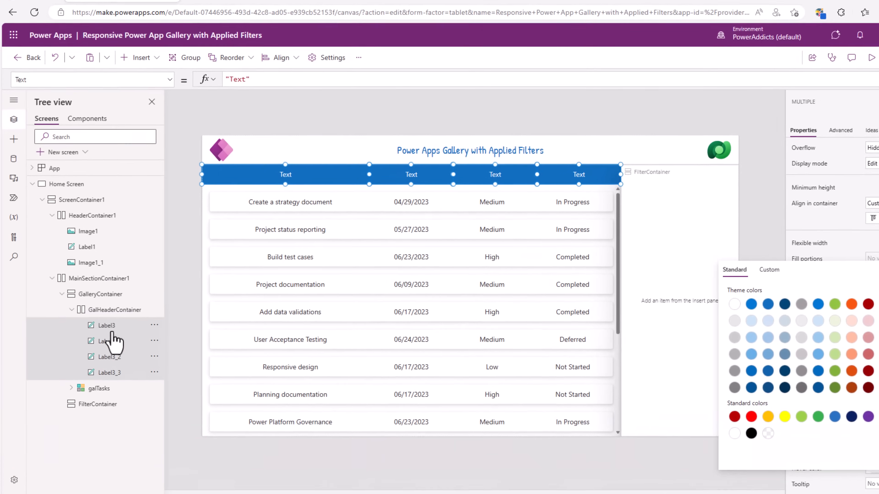
# Step: Set the texts of the four header labels to "Task Title", "Due Date", "Priority" and "Status", in column order
pyautogui.click(100, 320)
pyautogui.doubleClick(218, 91)
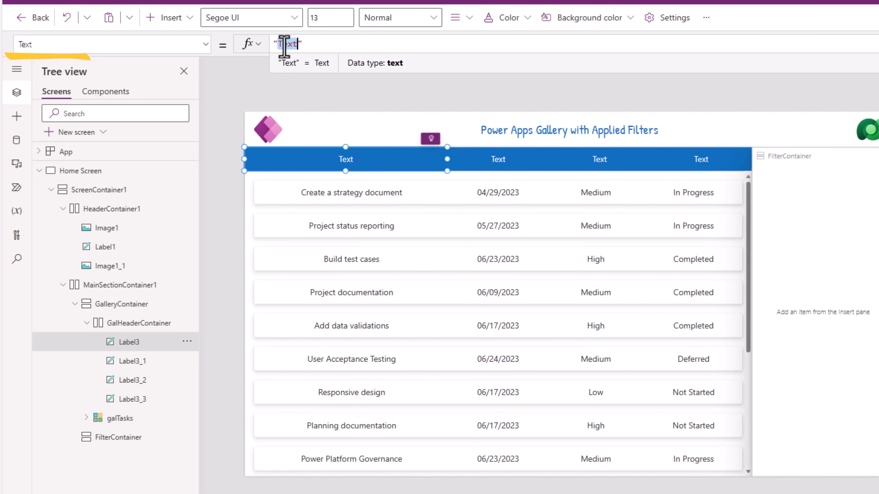
pyautogui.write('Task Title')
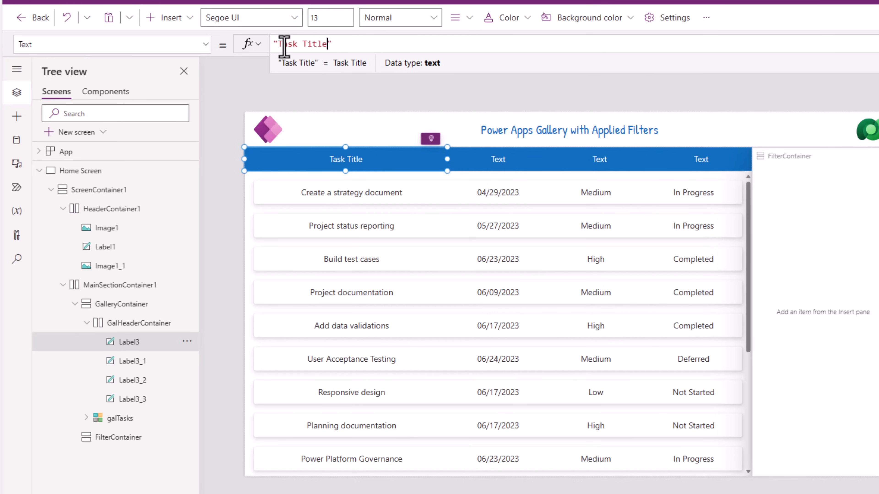
pyautogui.click(502, 165)
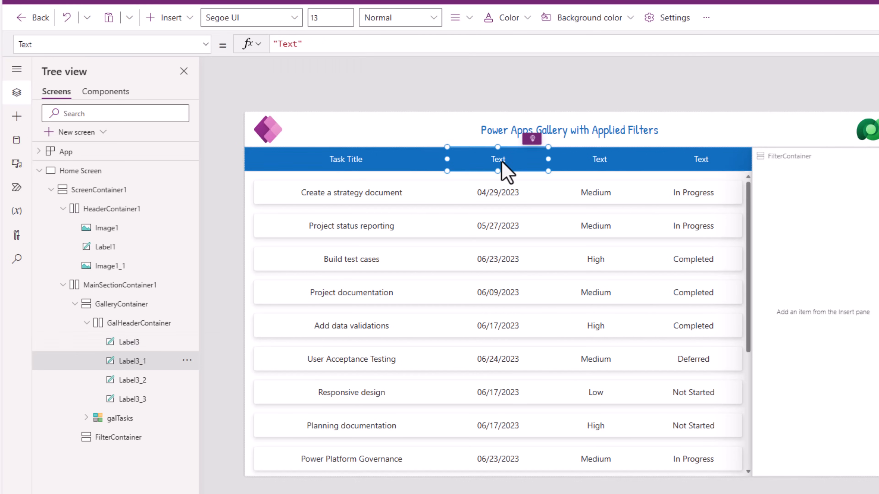
pyautogui.doubleClick(284, 45)
pyautogui.write('Due Date')
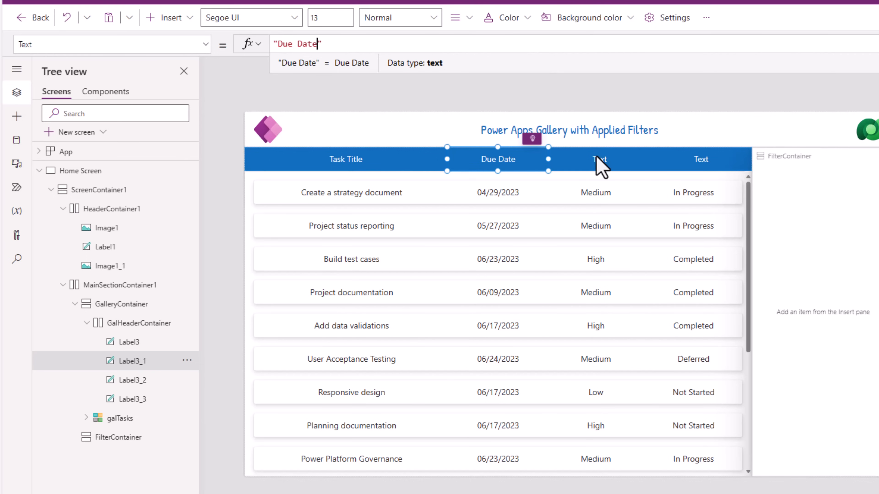
pyautogui.click(595, 157)
pyautogui.write('Priority')
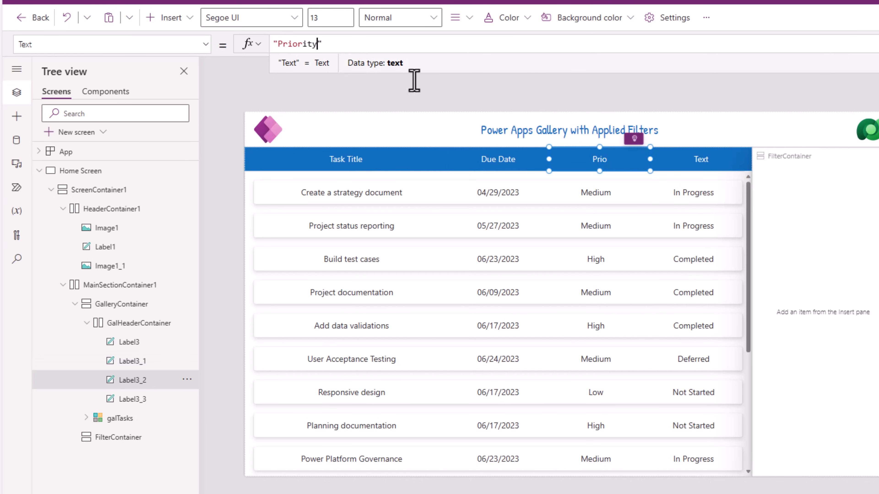
pyautogui.click(666, 163)
pyautogui.write('Status')
pyautogui.click(426, 103)
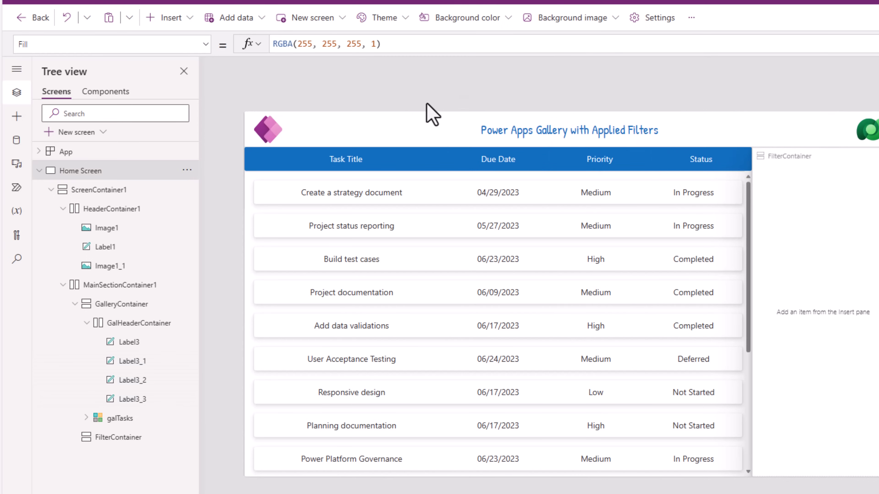
# Step: Insert a Filter icon into GalHeaderContainer
pyautogui.click(798, 276)
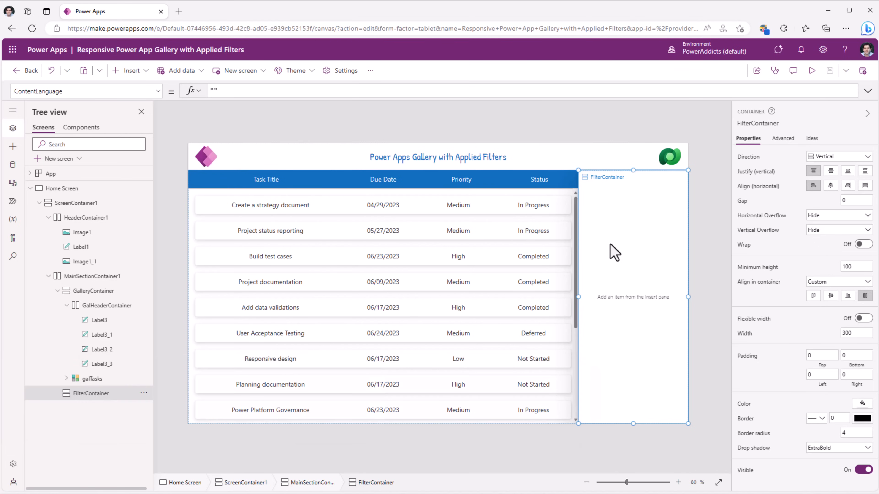
pyautogui.click(92, 306)
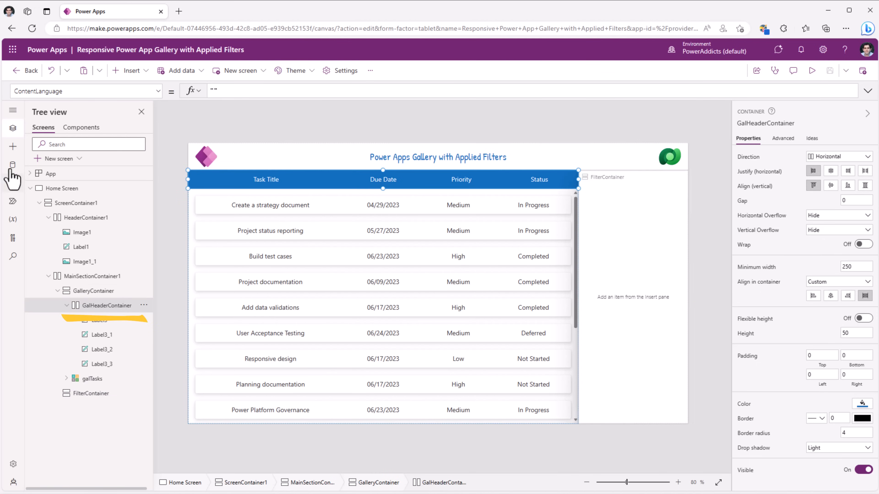
pyautogui.click(12, 152)
pyautogui.click(51, 130)
pyautogui.write('filter')
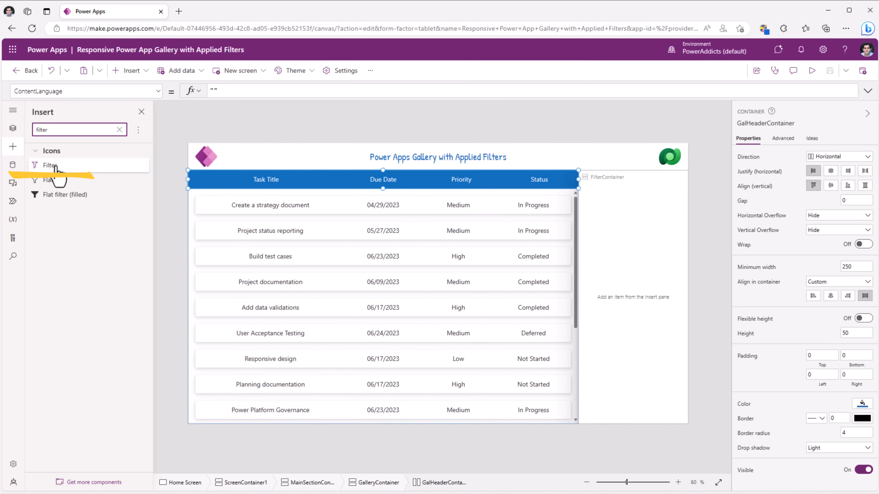
pyautogui.click(52, 166)
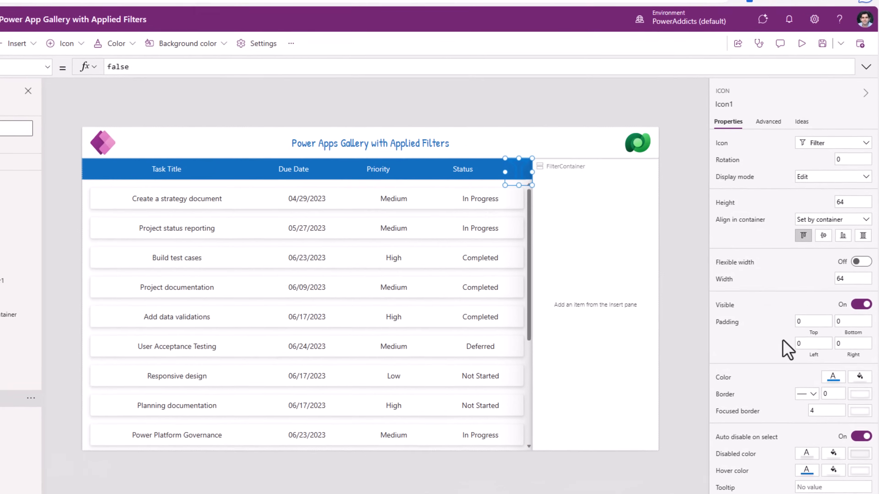
# Step: Format the filter icon with white color, height 30, width 25 and vertically centered alignment in its container
pyautogui.click(830, 384)
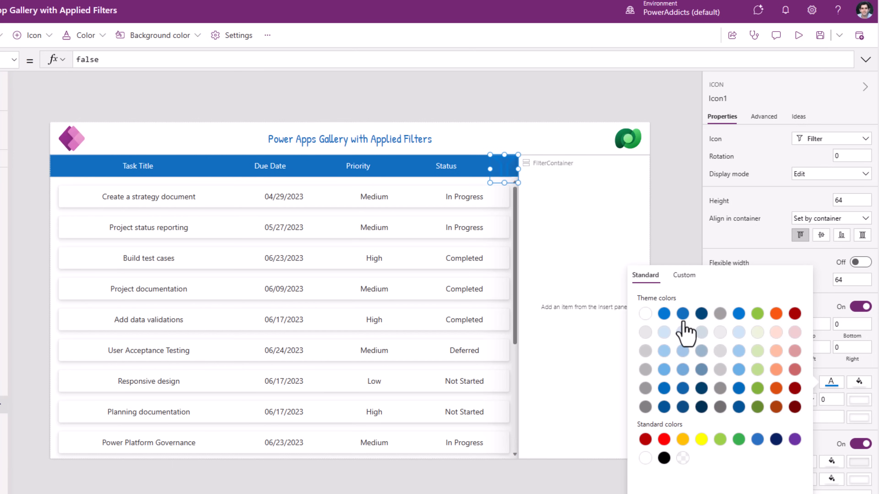
pyautogui.click(646, 314)
pyautogui.click(808, 201)
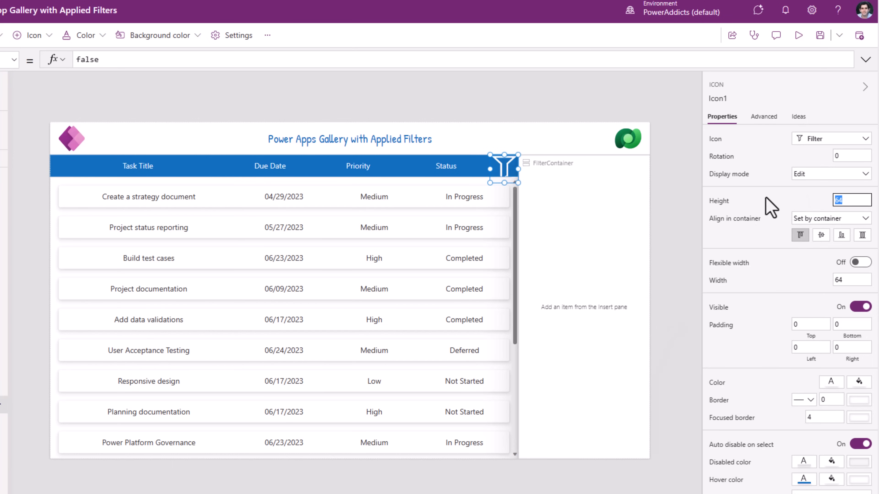
pyautogui.write('30')
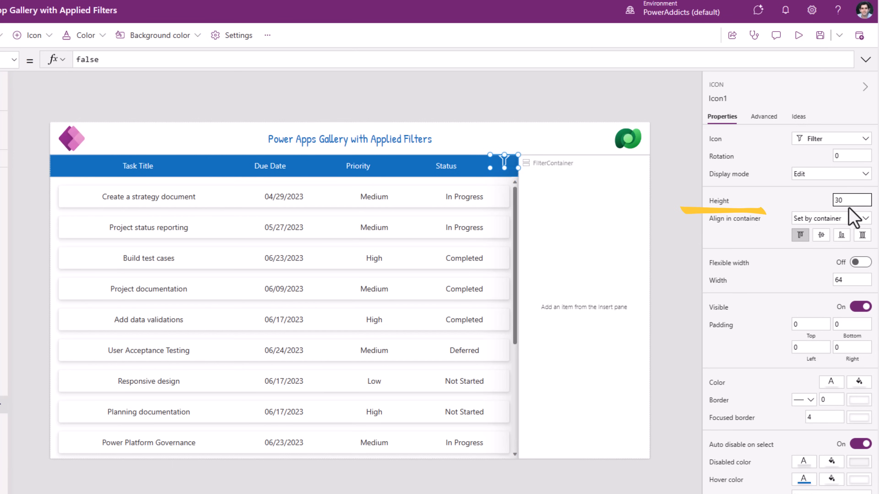
pyautogui.click(821, 236)
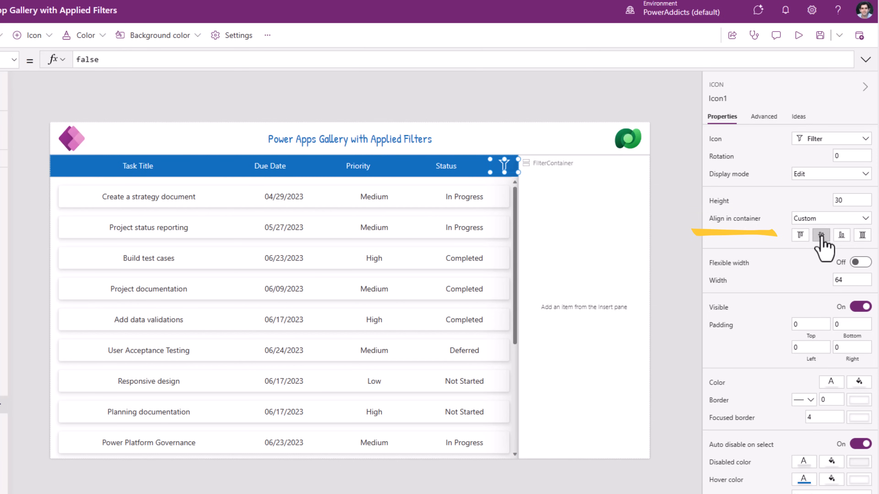
pyautogui.click(854, 280)
pyautogui.write('25')
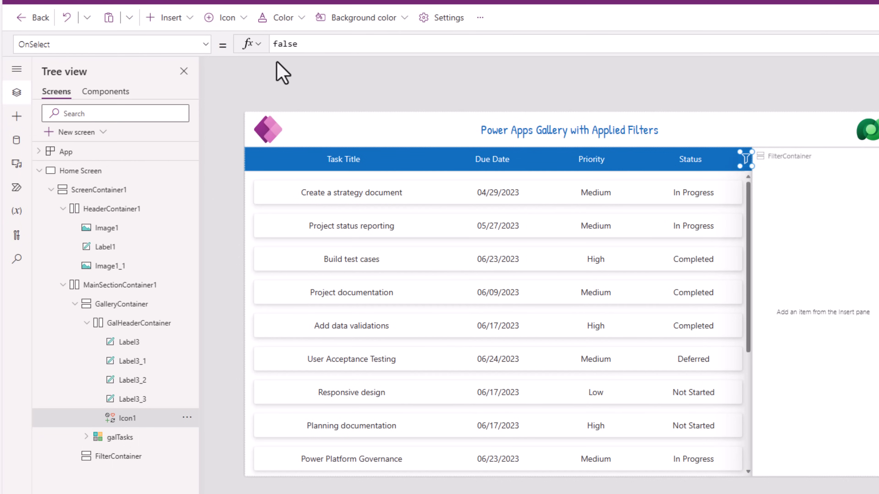
# Step: Set the filter icon's OnSelect formula to Set(showPanel,!showPanel)
pyautogui.moveTo(297, 44); pyautogui.dragTo(272, 44)
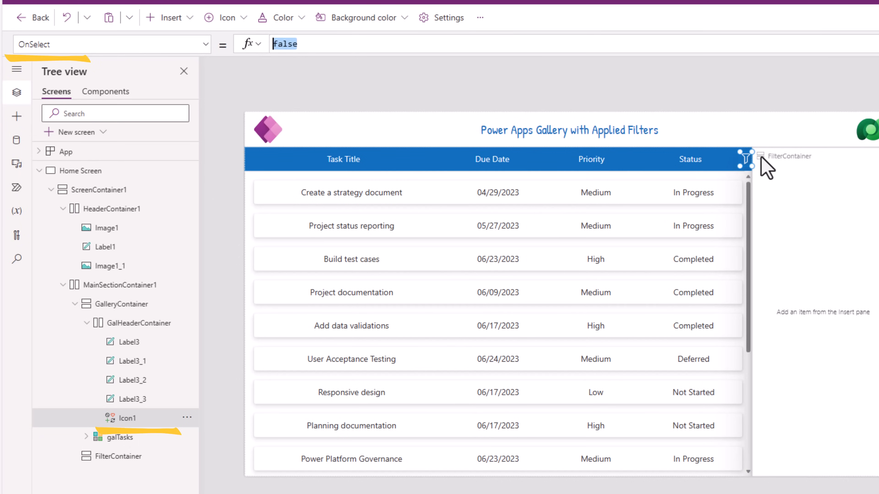
pyautogui.write('Set(showPanel,')
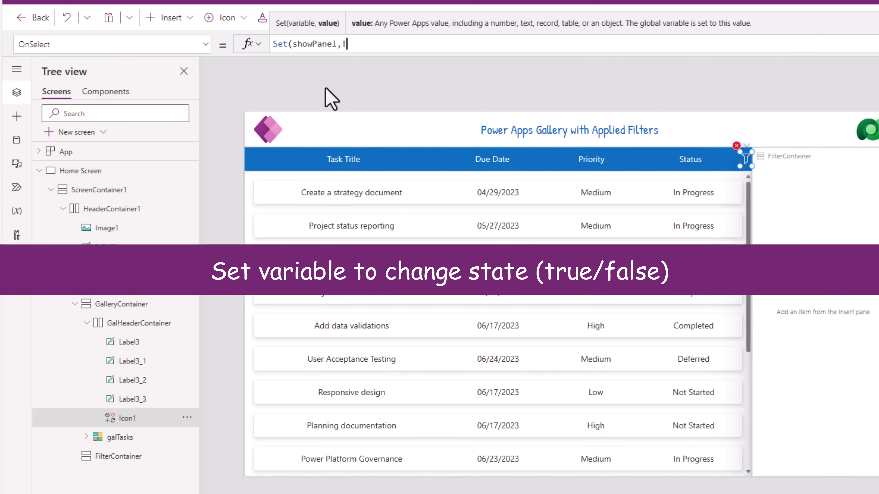
pyautogui.write('!showPanel)')
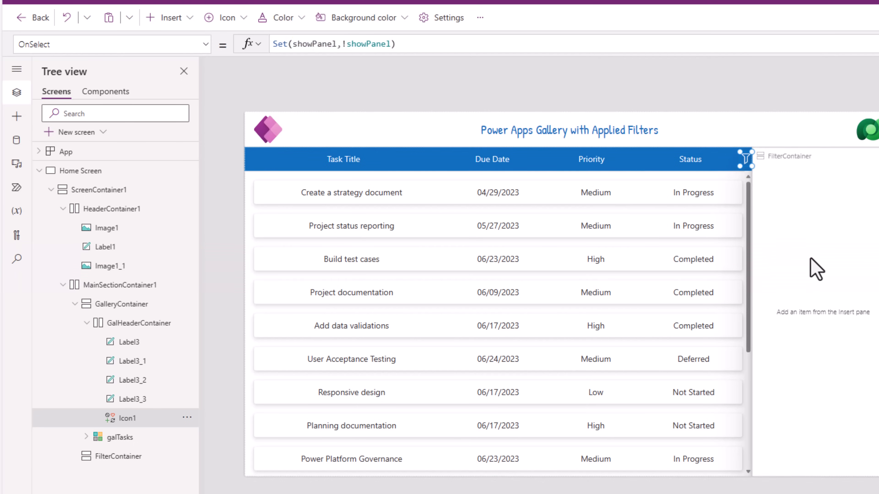
# Step: Set the Visible property of FilterContainer to the showPanel variable
pyautogui.click(812, 260)
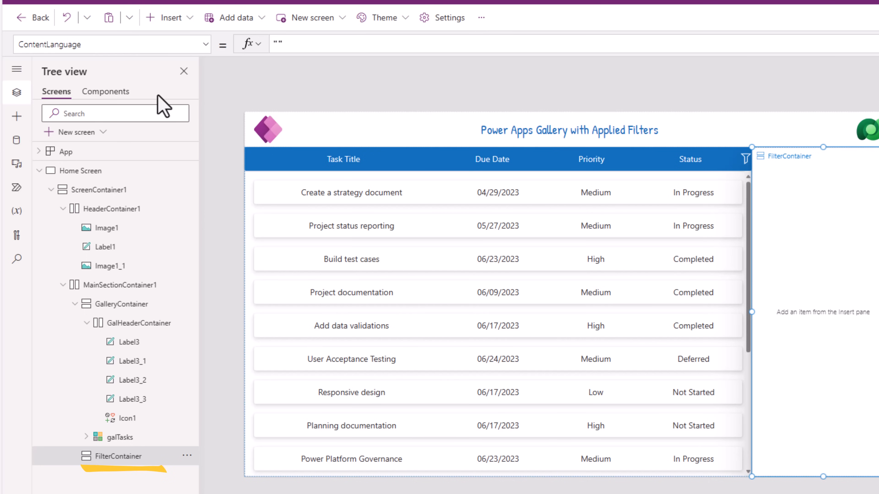
pyautogui.click(110, 44)
pyautogui.write('Visible')
pyautogui.press('Return')
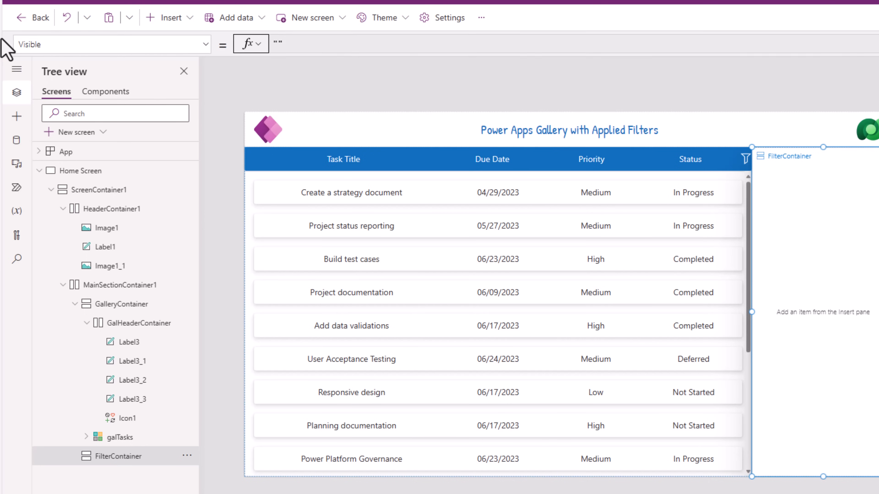
pyautogui.doubleClick(282, 44)
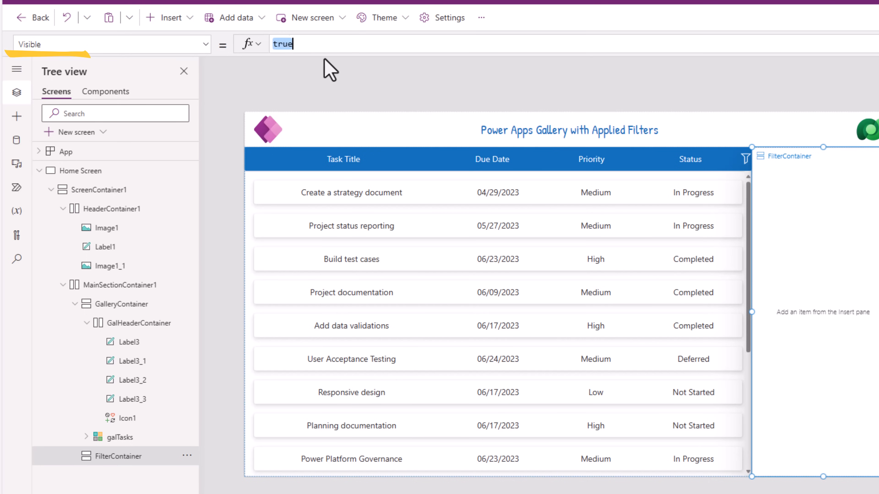
pyautogui.write('show')
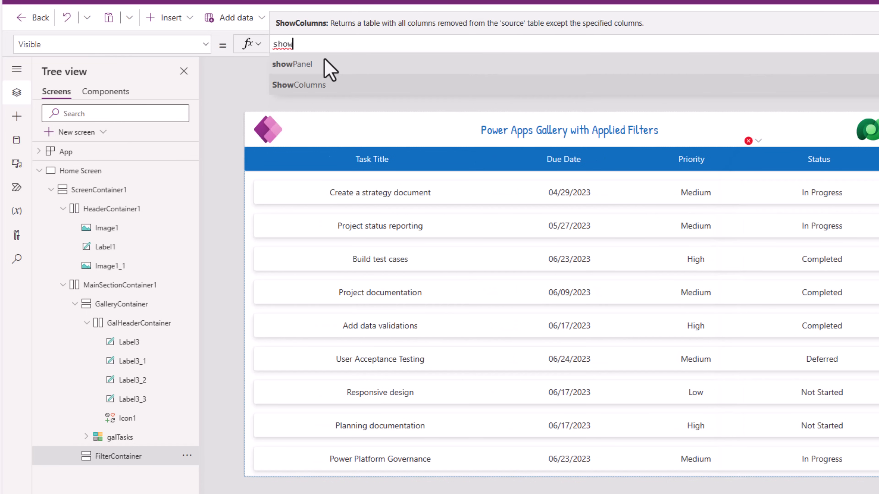
pyautogui.press('Up')
pyautogui.click(325, 64)
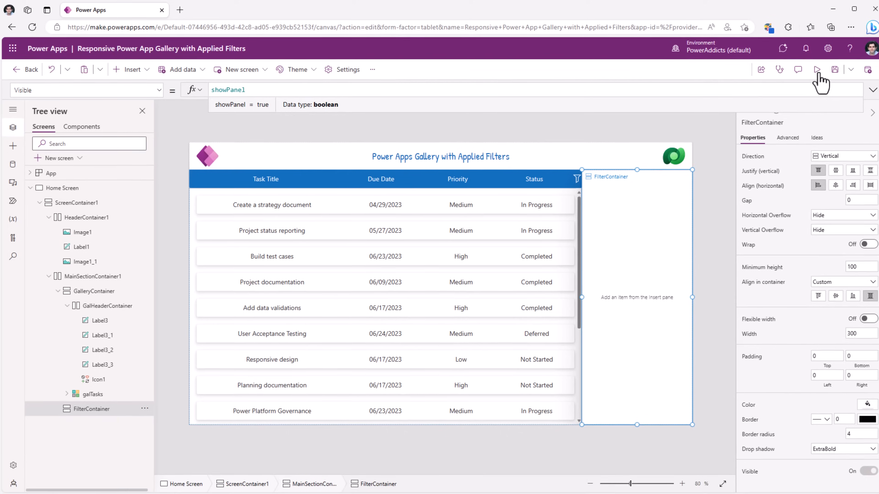
# Step: Preview the app and toggle the filter panel several times with the header's filter icon, then close the preview
pyautogui.click(817, 70)
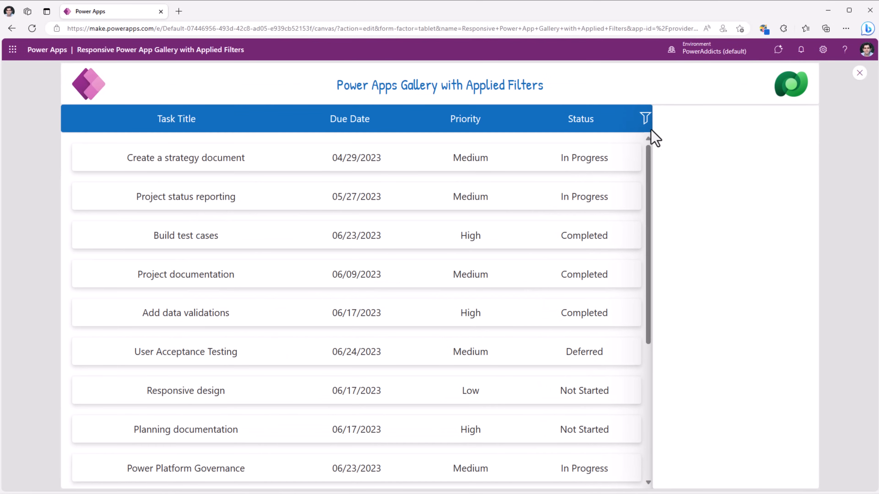
pyautogui.click(642, 122)
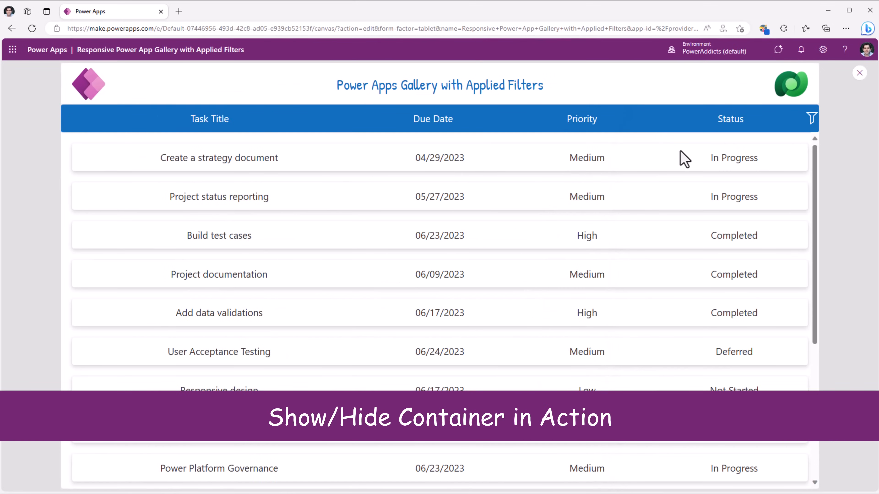
pyautogui.click(810, 119)
pyautogui.click(648, 127)
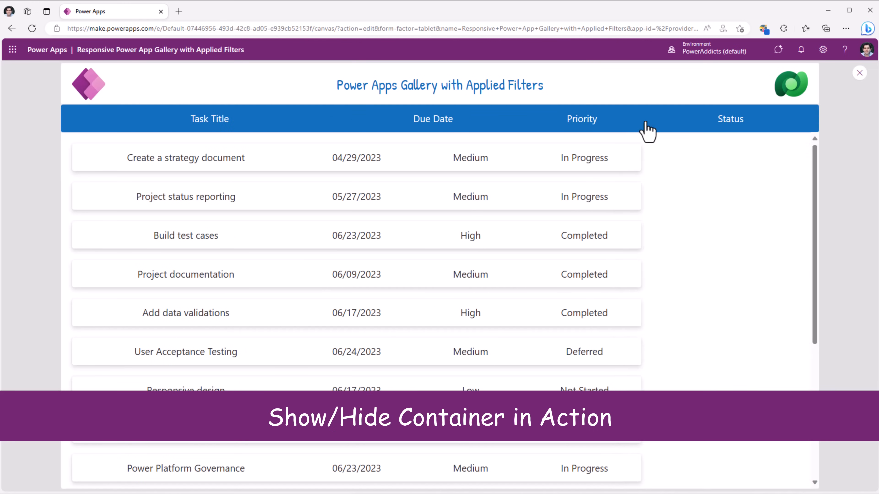
pyautogui.click(816, 123)
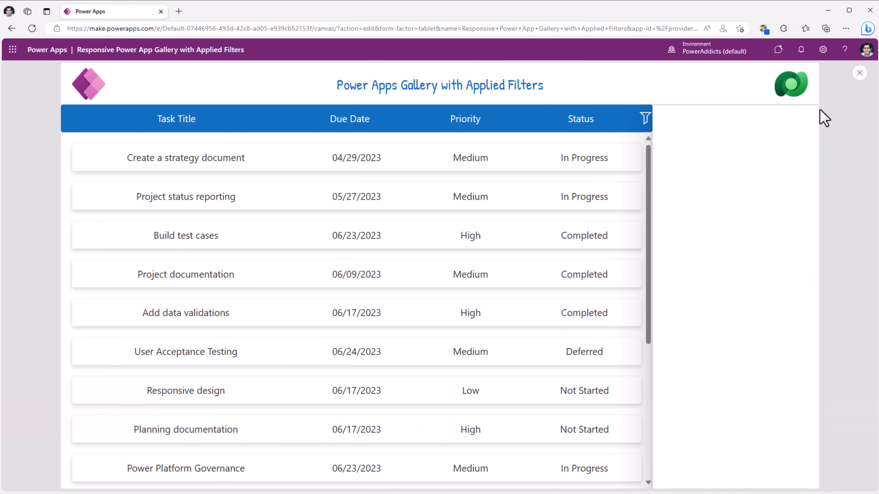
pyautogui.click(860, 73)
# Step: Turn off Scale to fit in the app's display settings
pyautogui.click(498, 73)
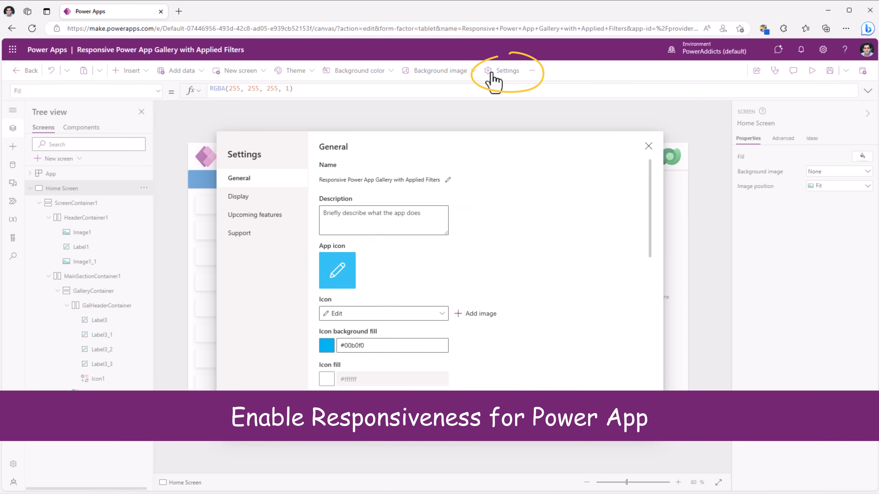
pyautogui.click(250, 197)
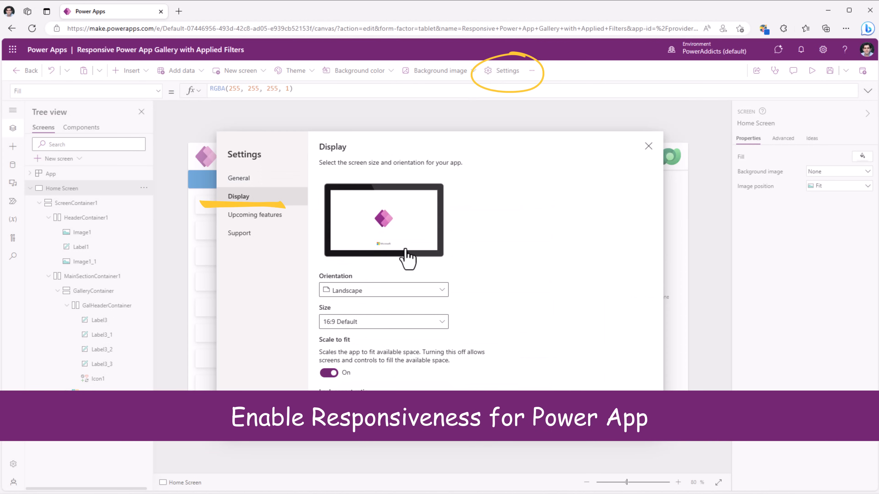
pyautogui.scroll(-1, 391, 314)
pyautogui.click(329, 301)
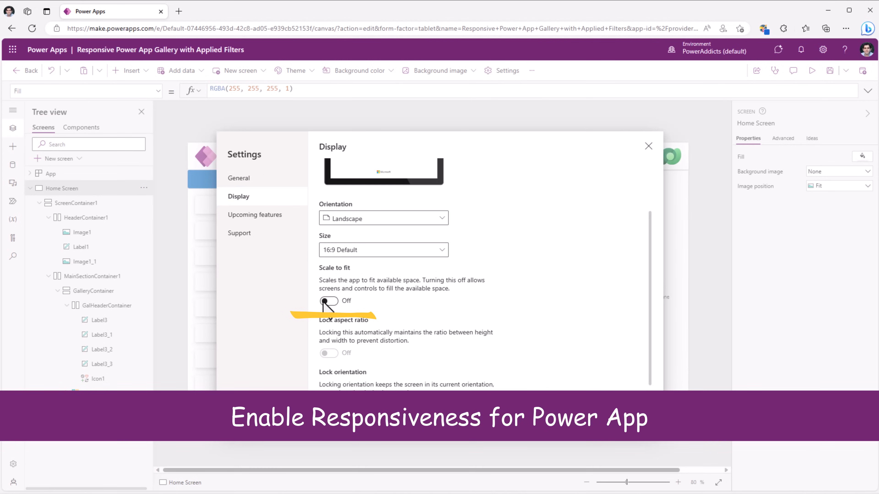
pyautogui.click(645, 146)
# Step: Preview the app and narrow the browser window to check the responsive layout
pyautogui.click(811, 72)
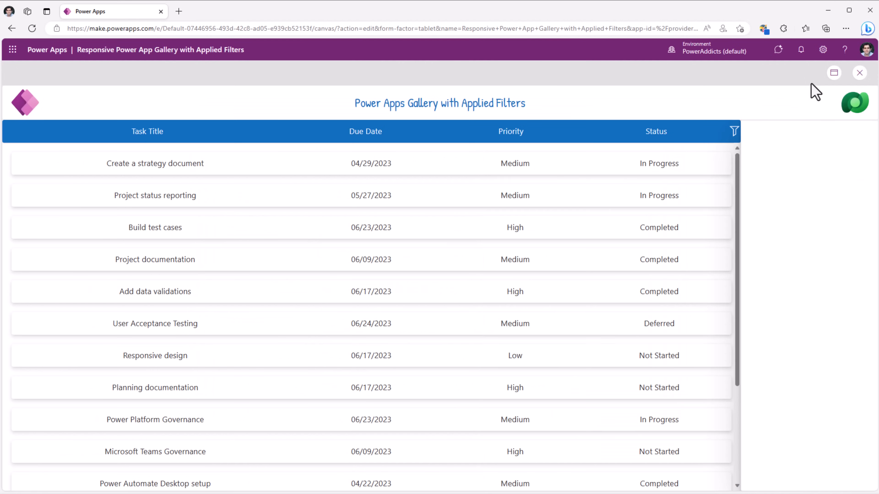
pyautogui.moveTo(878, 137); pyautogui.dragTo(497, 206)
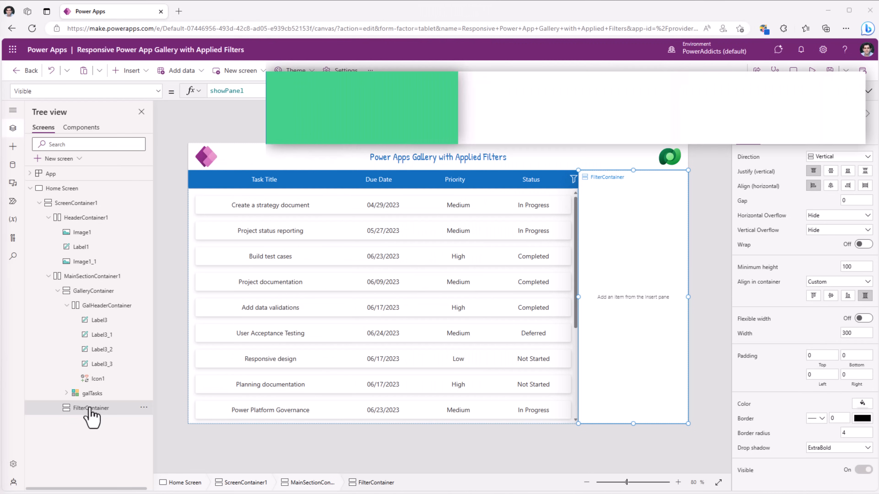
# Step: Insert a text label in FilterContainer, centre its text and stretch it across the container's width
pyautogui.click(14, 146)
pyautogui.click(71, 170)
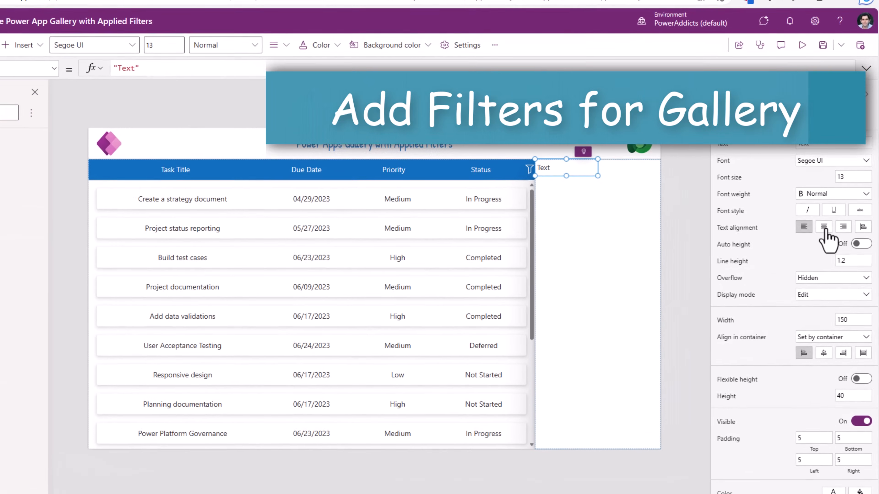
pyautogui.click(824, 228)
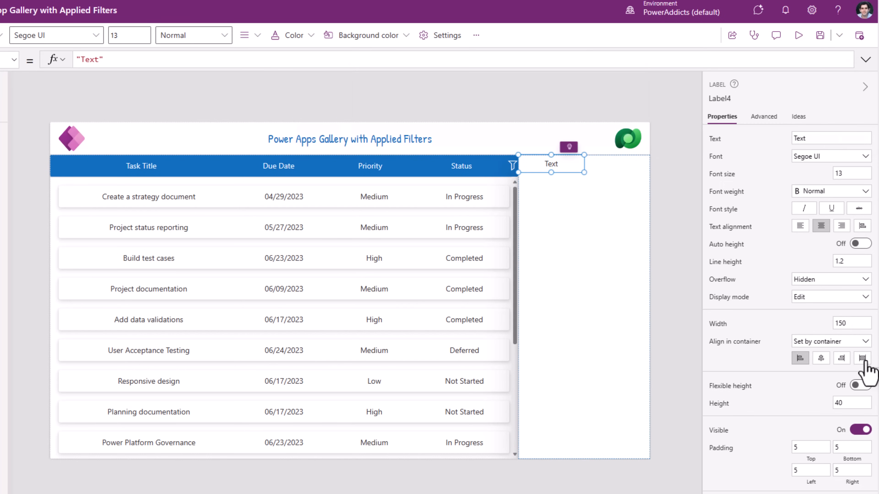
pyautogui.click(862, 359)
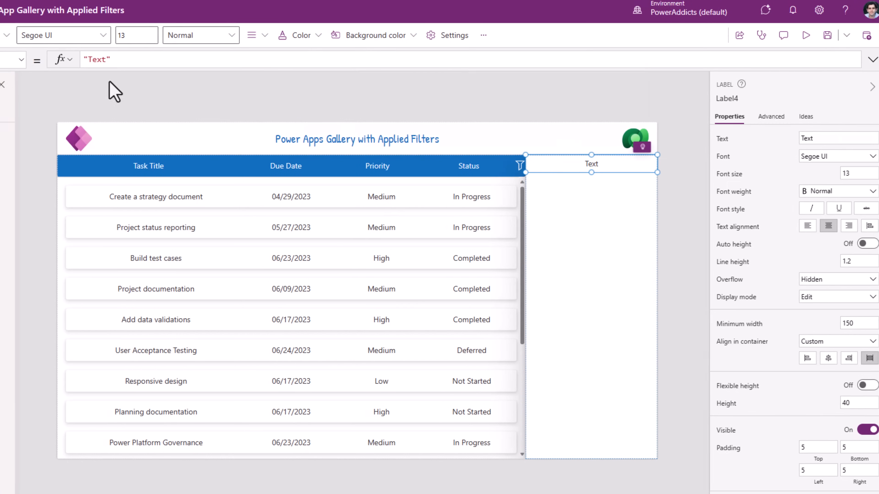
# Step: Set the new filter label's text to "Task Title"
pyautogui.doubleClick(92, 59)
pyautogui.write('Task Title')
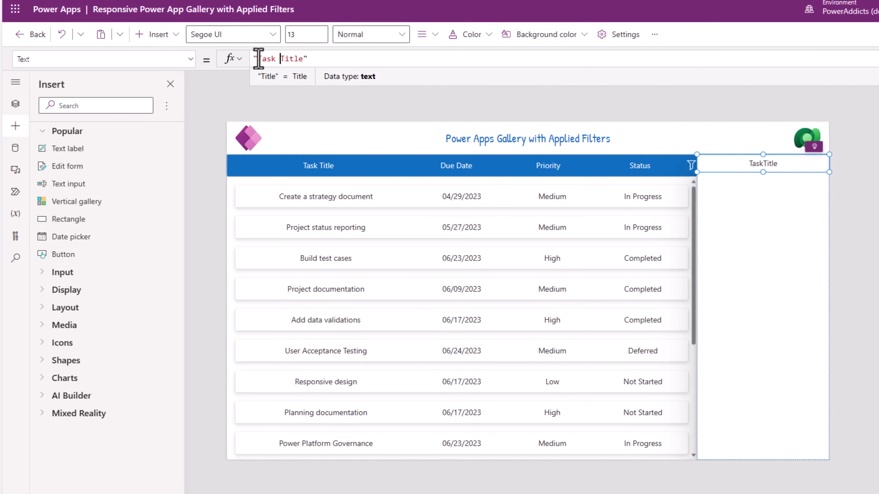
pyautogui.click(742, 171)
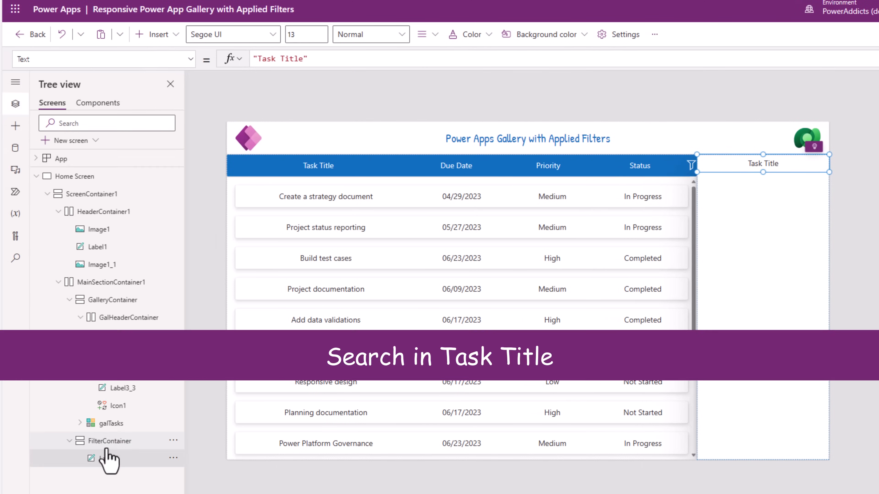
# Step: Insert a text input control in FilterContainer below the Task Title label
pyautogui.click(107, 443)
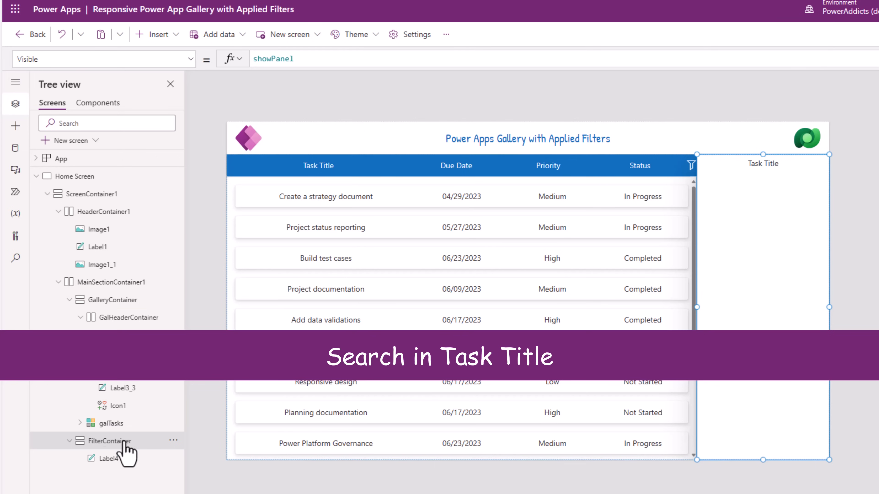
pyautogui.click(16, 127)
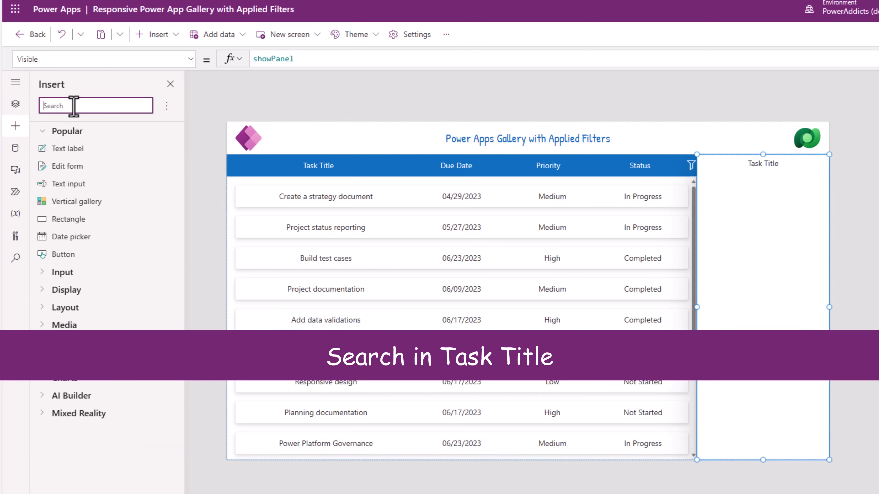
pyautogui.write('text')
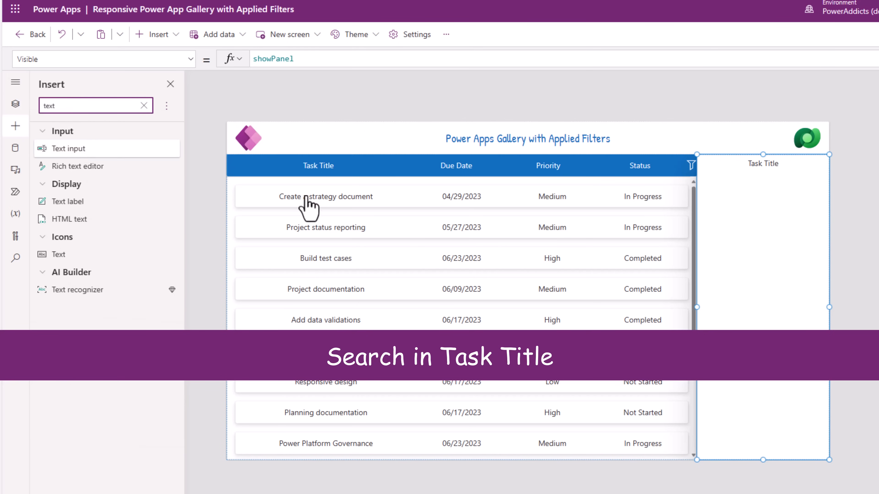
pyautogui.moveTo(306, 198); pyautogui.dragTo(715, 186)
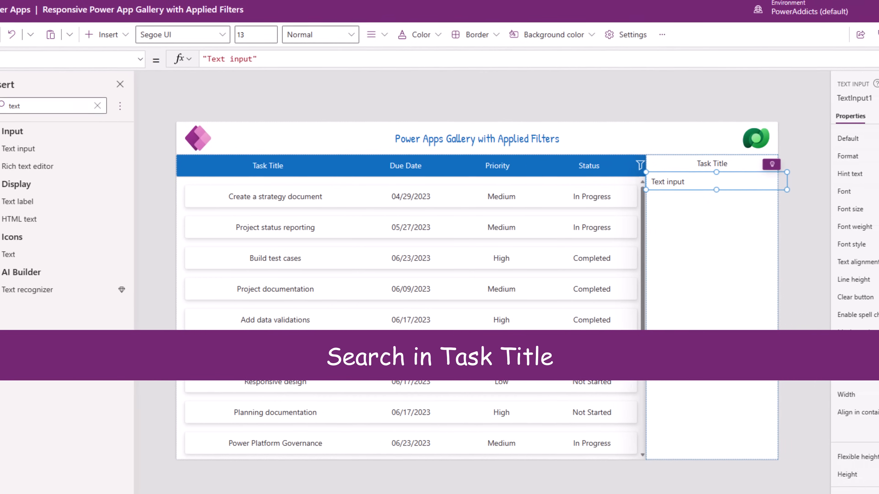
# Step: Set the text input's width to 260 and align it to the centre of its container
pyautogui.moveTo(876, 394); pyautogui.dragTo(827, 396)
pyautogui.write('260')
pyautogui.press('Return')
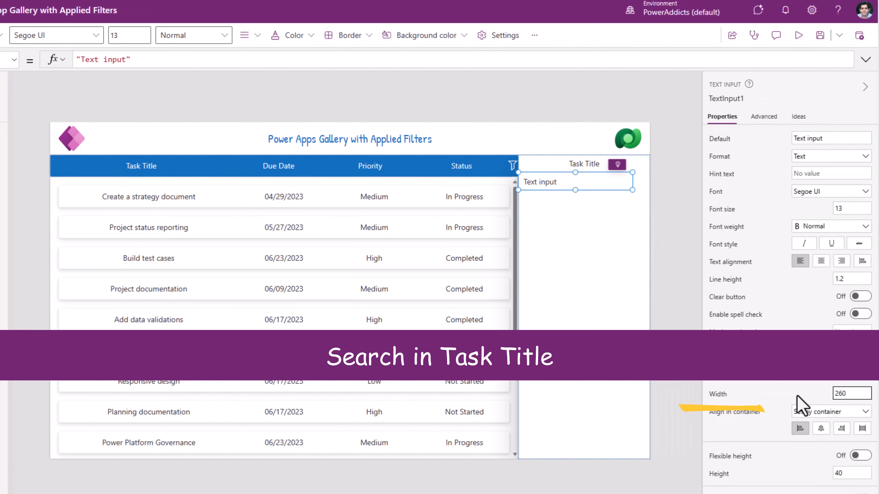
pyautogui.click(823, 430)
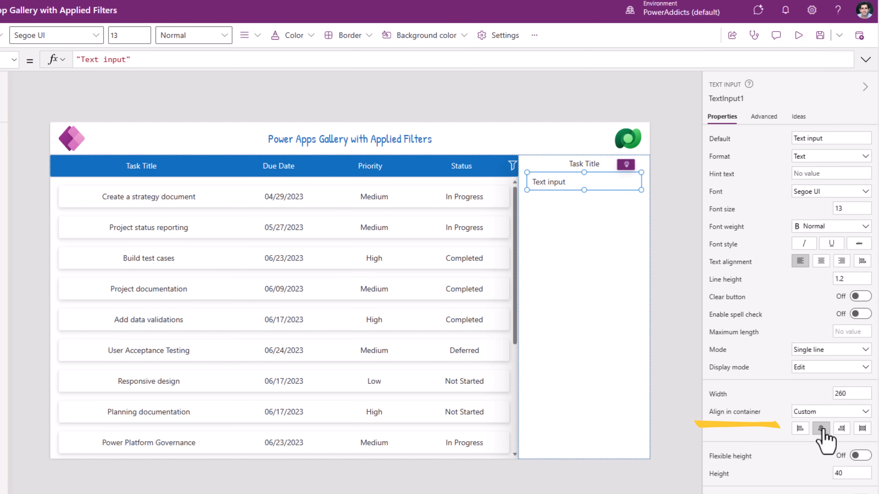
# Step: Clear the text input's default value and set its hint text to "Search in Task Title"
pyautogui.click(824, 138)
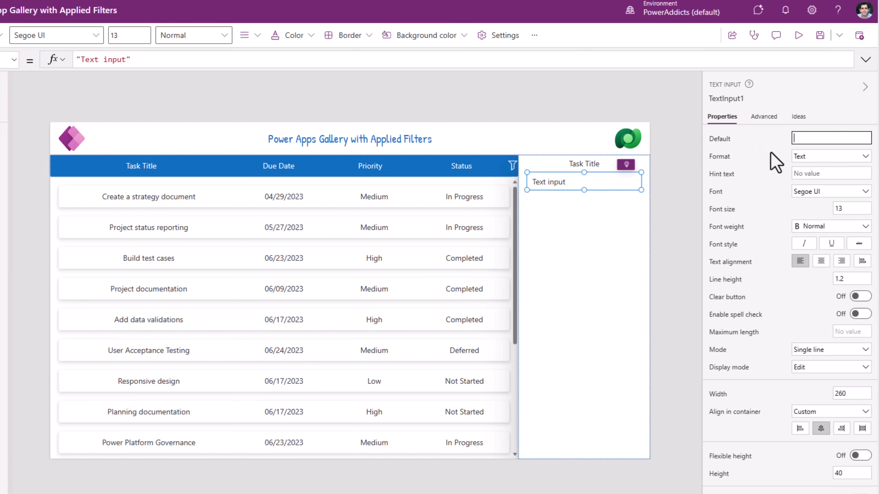
pyautogui.click(793, 172)
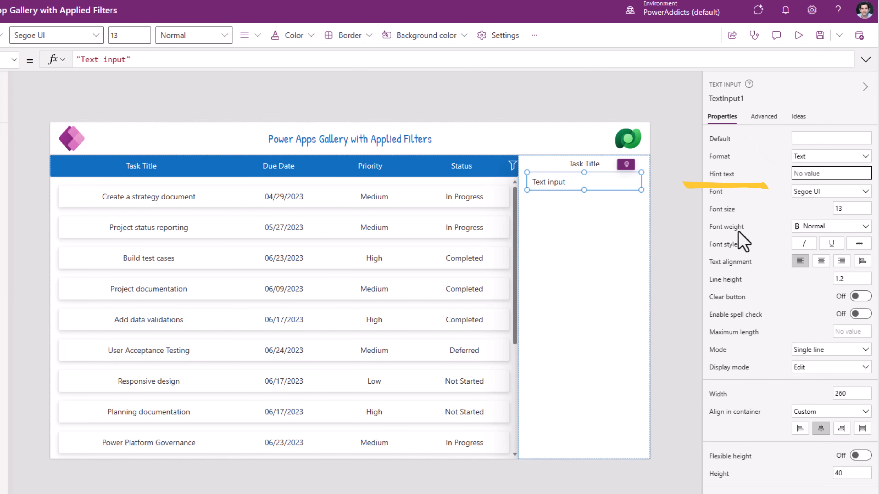
pyautogui.write('Search Task Title')
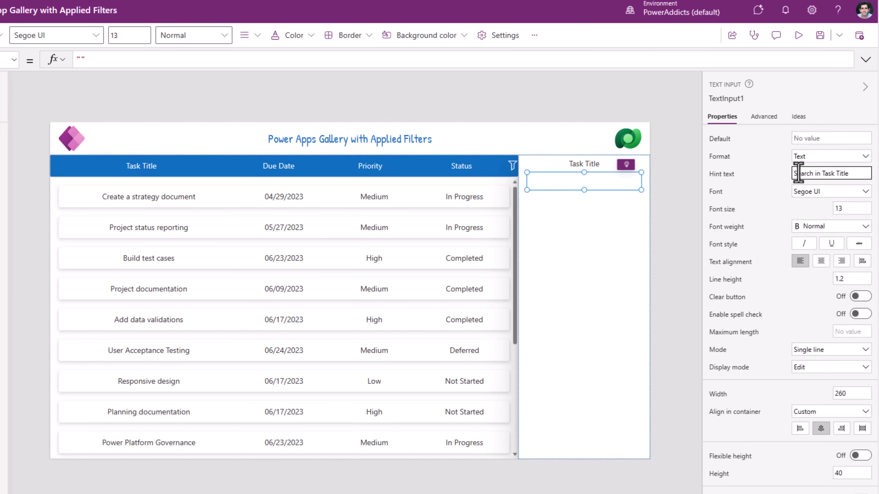
# Step: Add a magnifying glass emoji in front of the text input's hint text
pyautogui.click(861, 174)
pyautogui.click(796, 172)
pyautogui.press('Left')
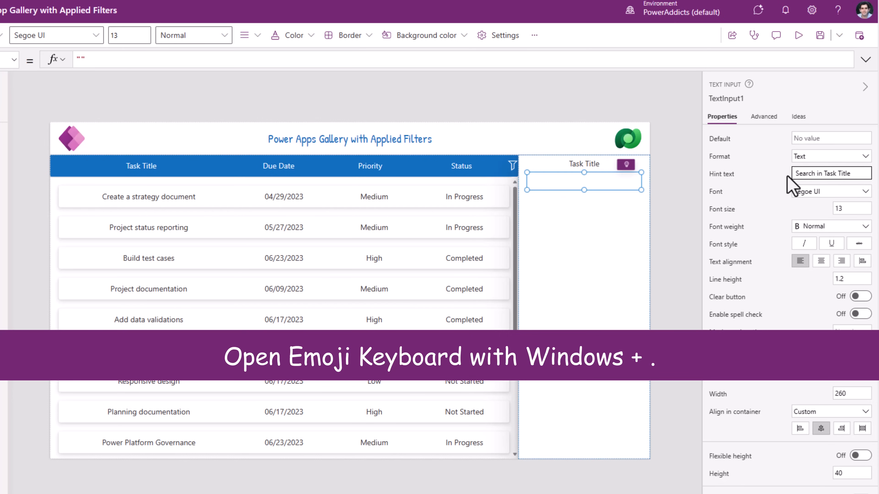
pyautogui.press('super+period')
pyautogui.write('search')
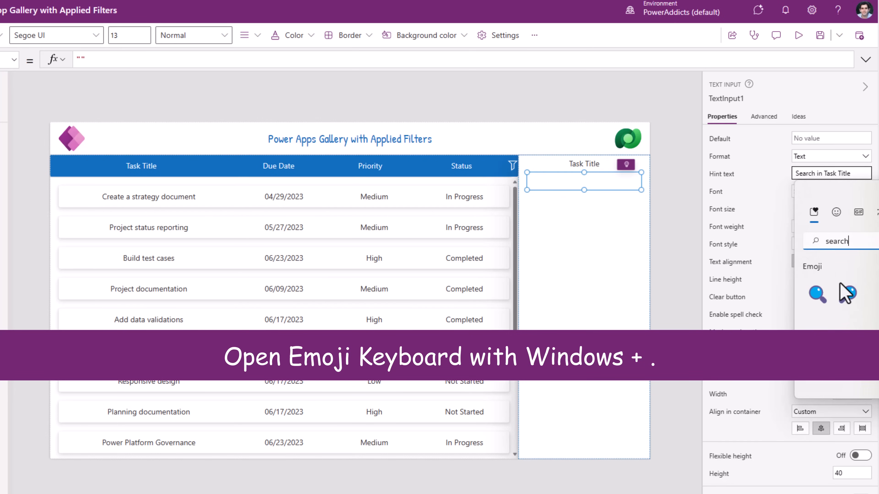
pyautogui.press('Right')
pyautogui.press('Return')
pyautogui.click(659, 195)
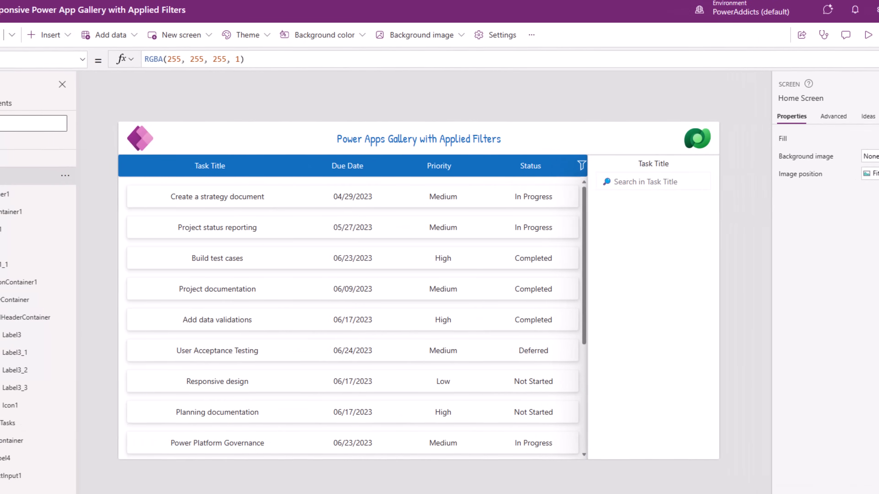
# Step: Insert a button in FilterContainer, centre it in the container and set its text to "Reset"
pyautogui.click(17, 128)
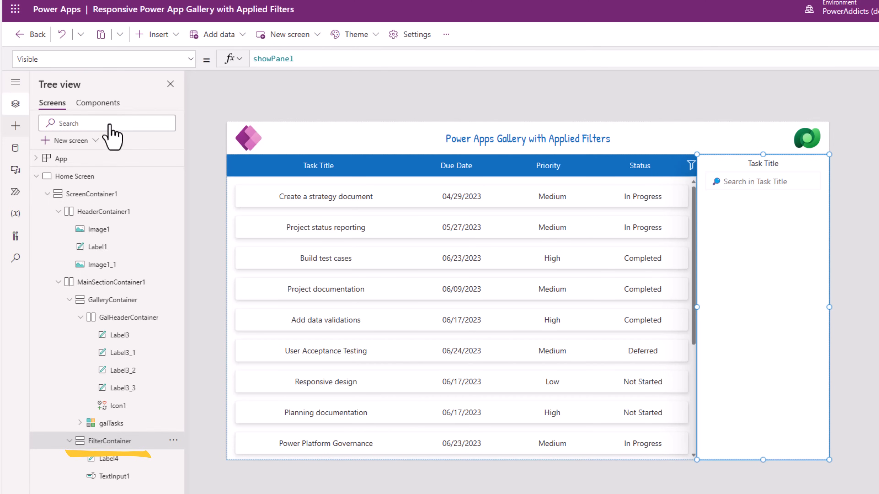
pyautogui.write('but')
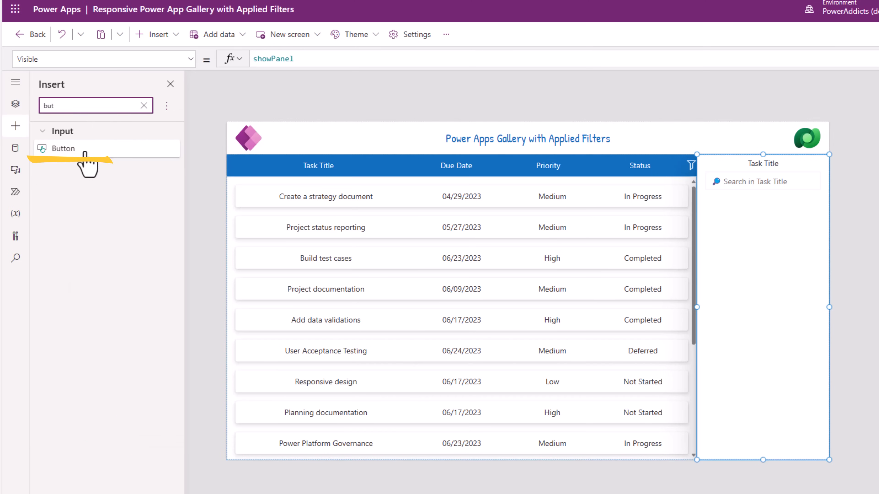
pyautogui.click(83, 150)
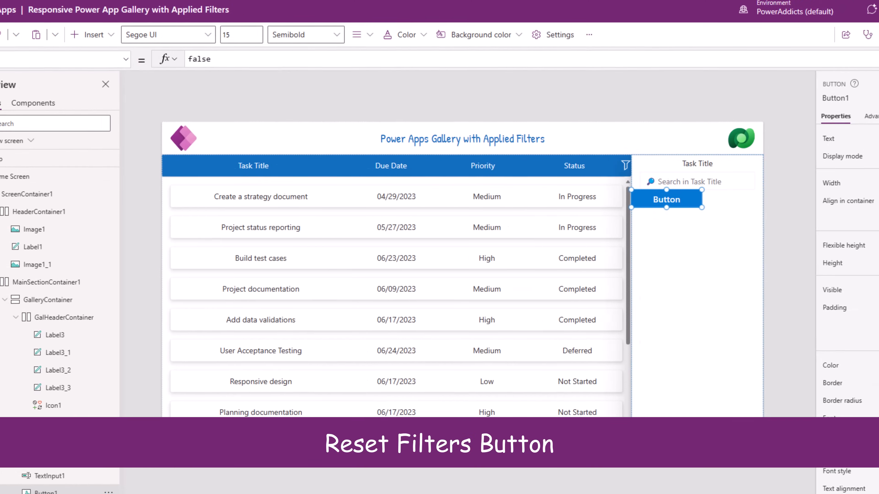
pyautogui.click(828, 218)
pyautogui.doubleClick(809, 138)
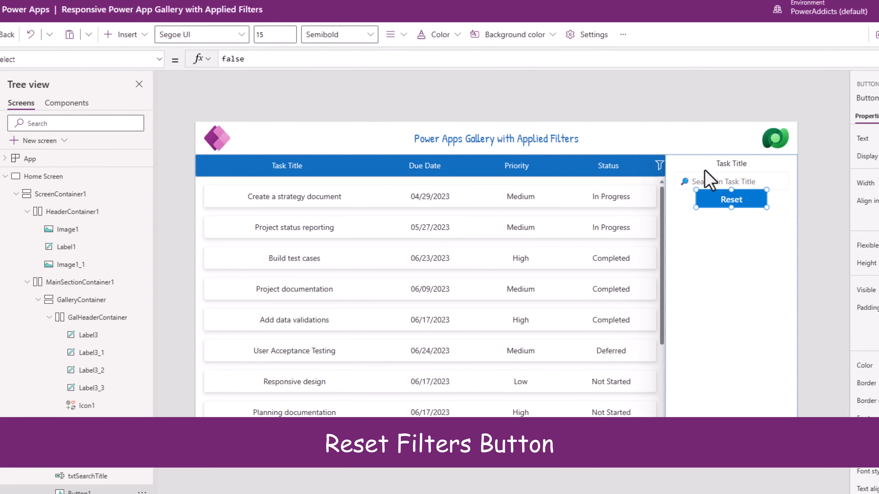
# Step: Set the Reset button's OnSelect formula to Reset(txtSearchTitle)
pyautogui.write('re')
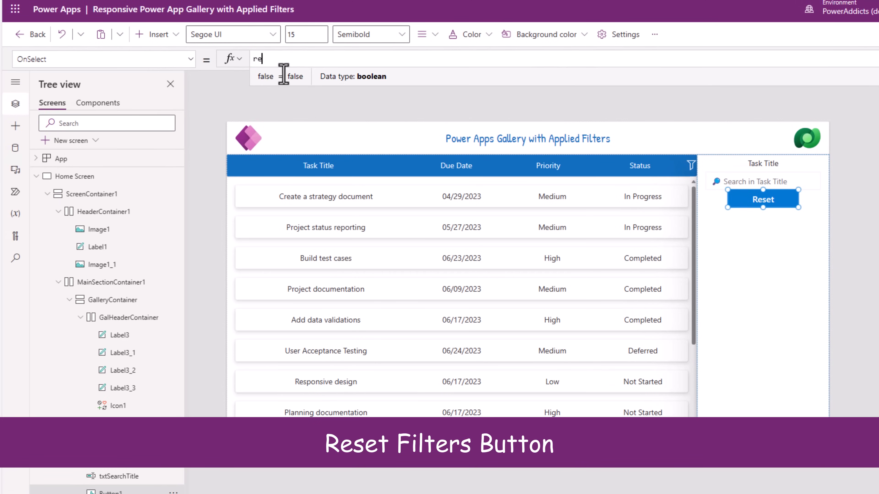
pyautogui.write('set(txt')
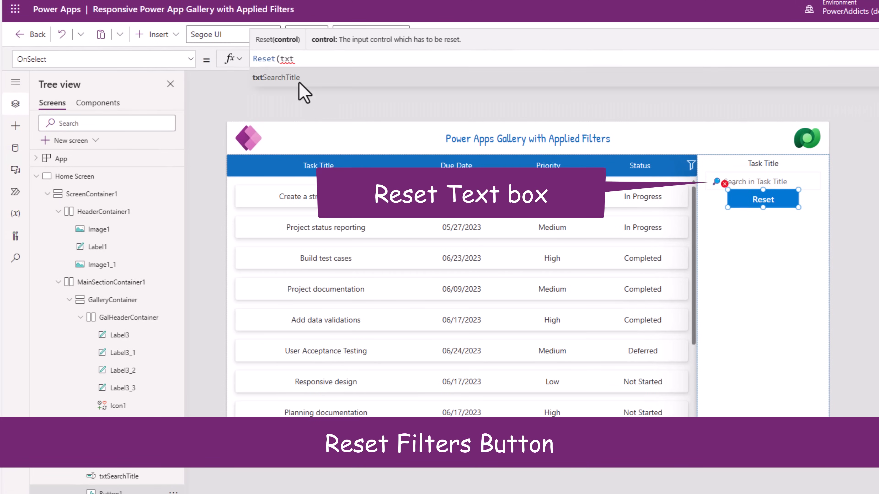
pyautogui.write('SearchTitle)')
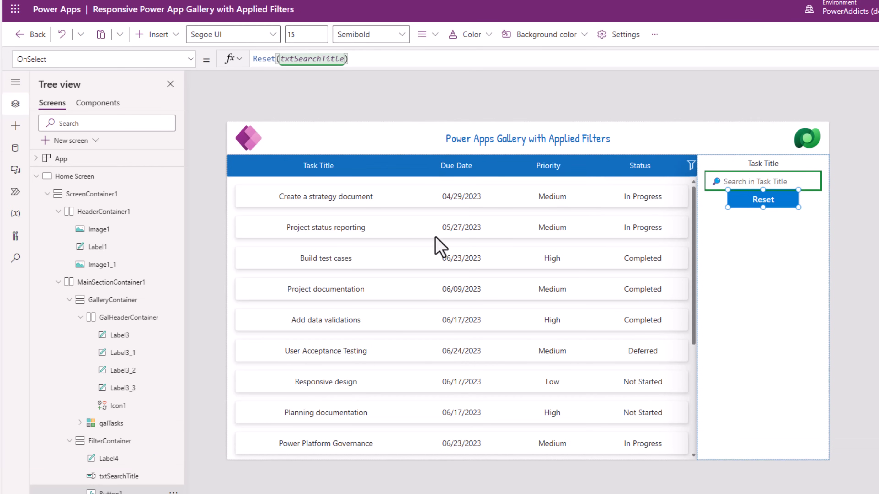
# Step: Set the galTasks gallery's Items formula to Search('Work Tasks',txtSearchTitle.Text,"crd4a_name")
pyautogui.click(439, 190)
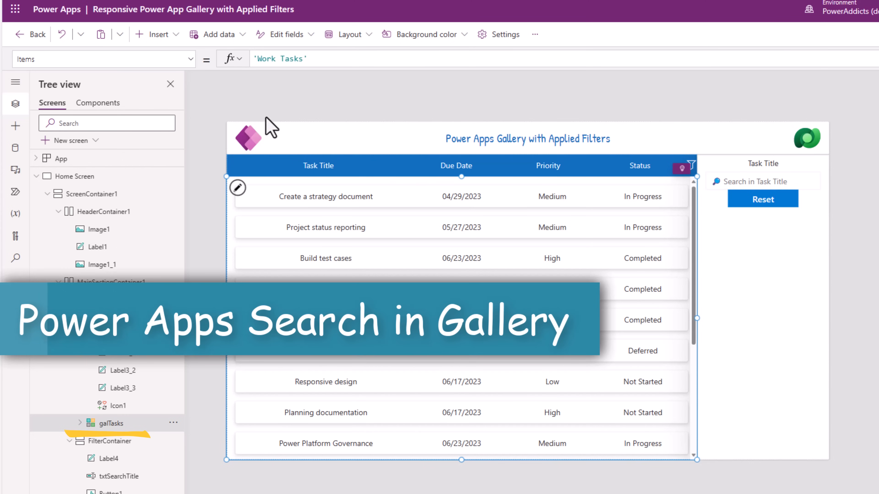
pyautogui.click(298, 84)
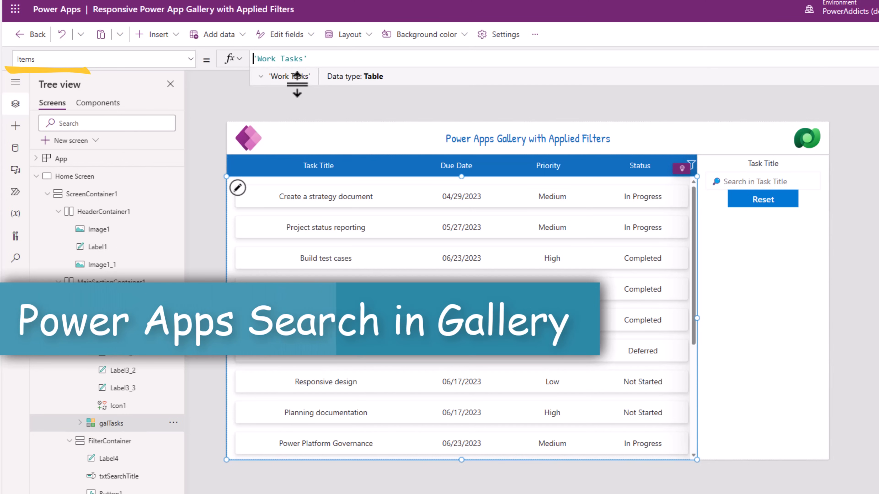
pyautogui.write('Search')
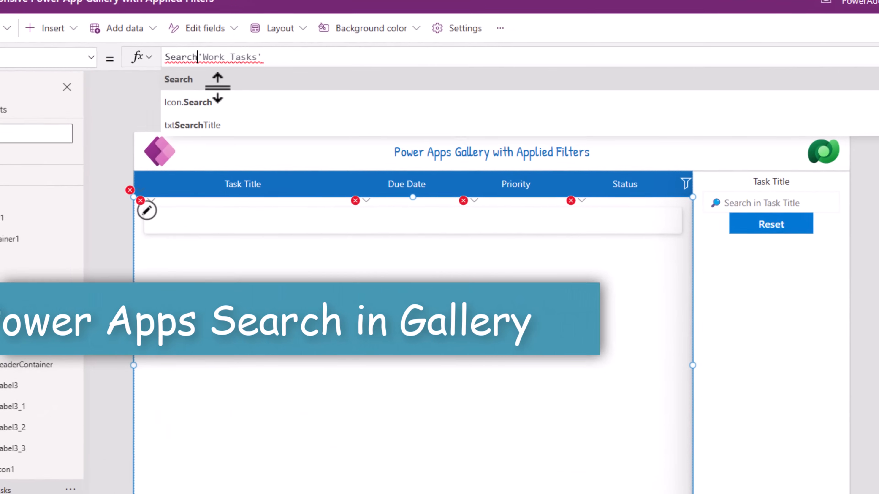
pyautogui.write('(')
pyautogui.click(324, 58)
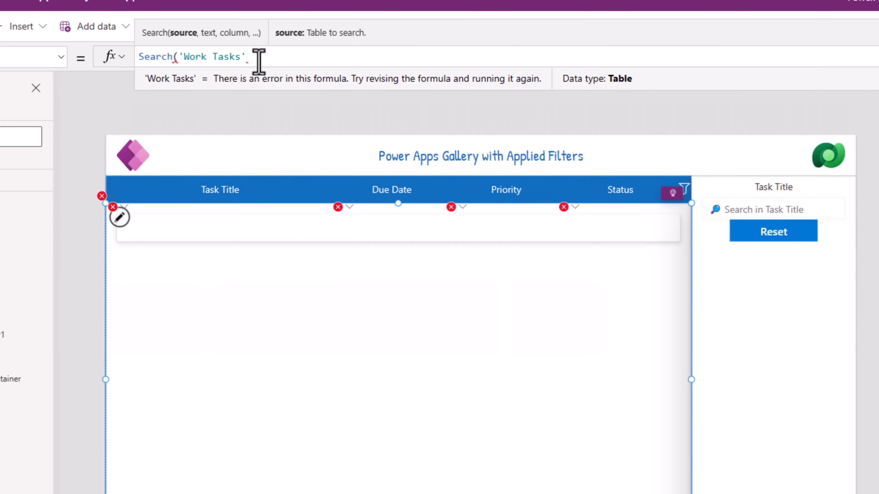
pyautogui.write(',')
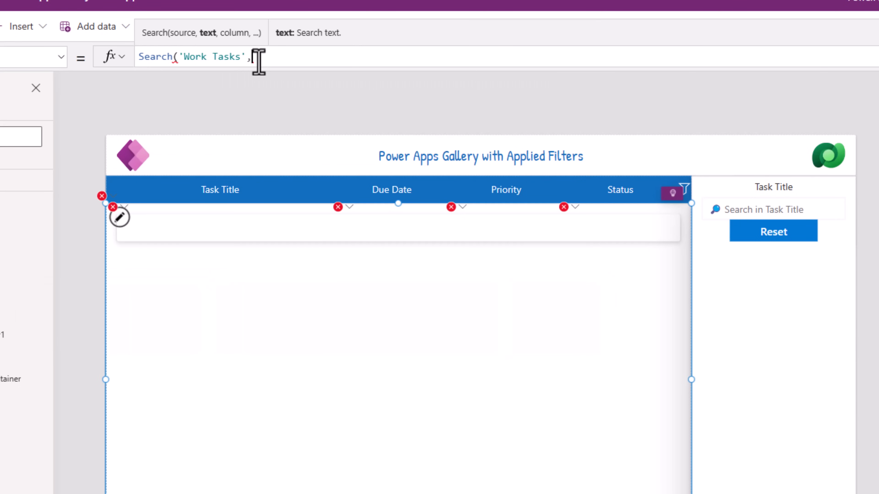
pyautogui.write('t')
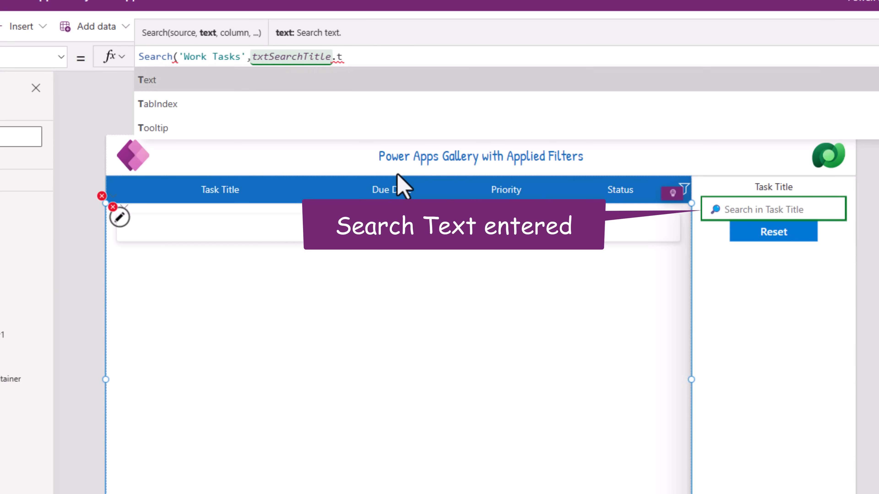
pyautogui.write('xtSearchTitle.Text,')
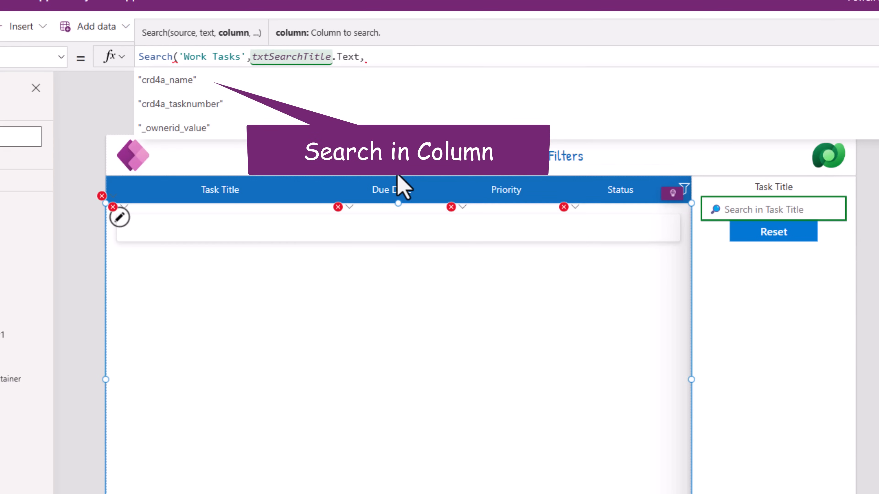
pyautogui.press('Down')
pyautogui.press('Tab')
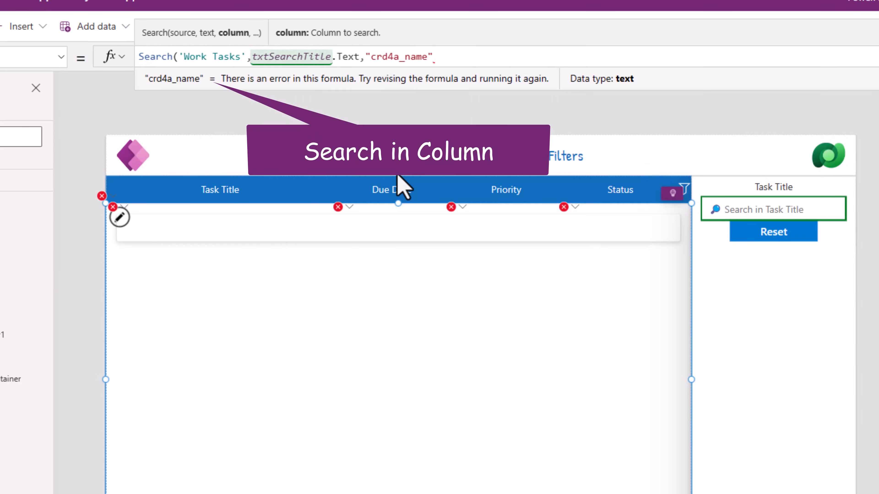
pyautogui.write(')')
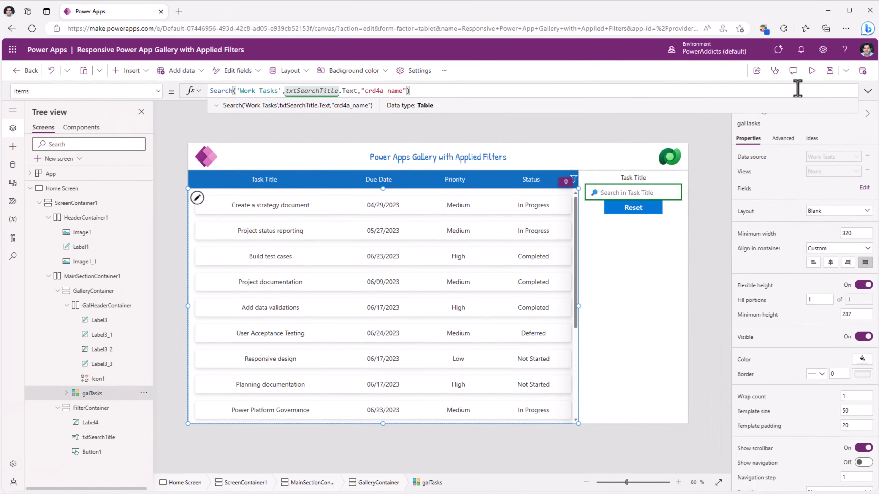
# Step: Preview the app and test the task title search with "report" and then with "design"
pyautogui.click(812, 71)
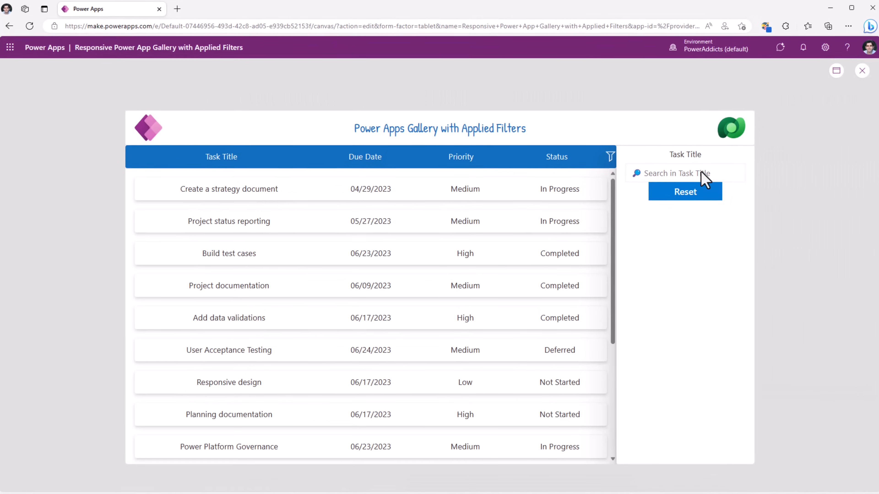
pyautogui.click(692, 173)
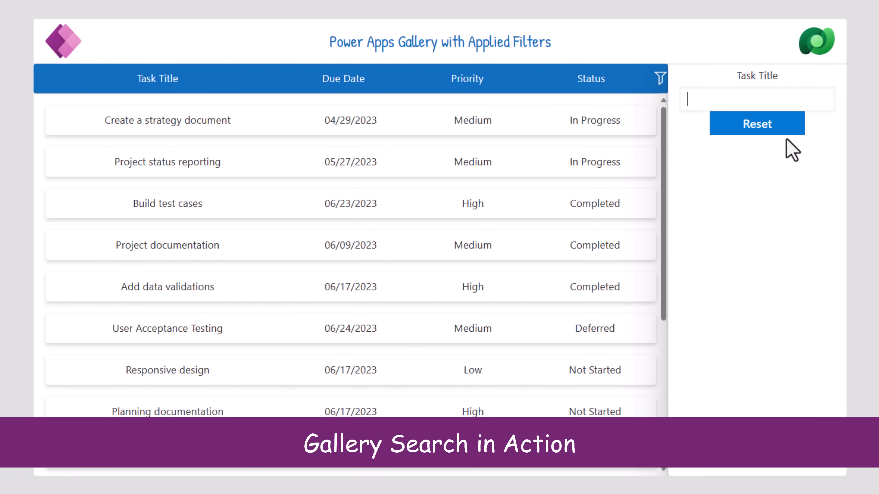
pyautogui.write('report')
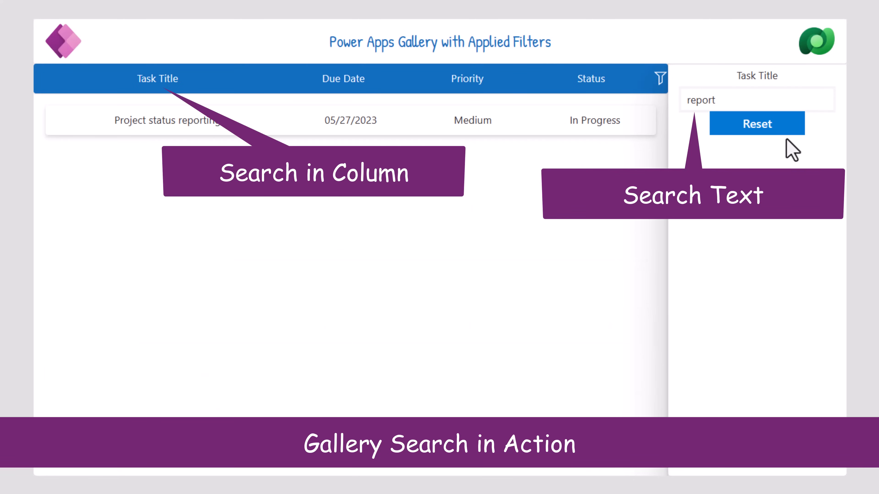
pyautogui.click(723, 102)
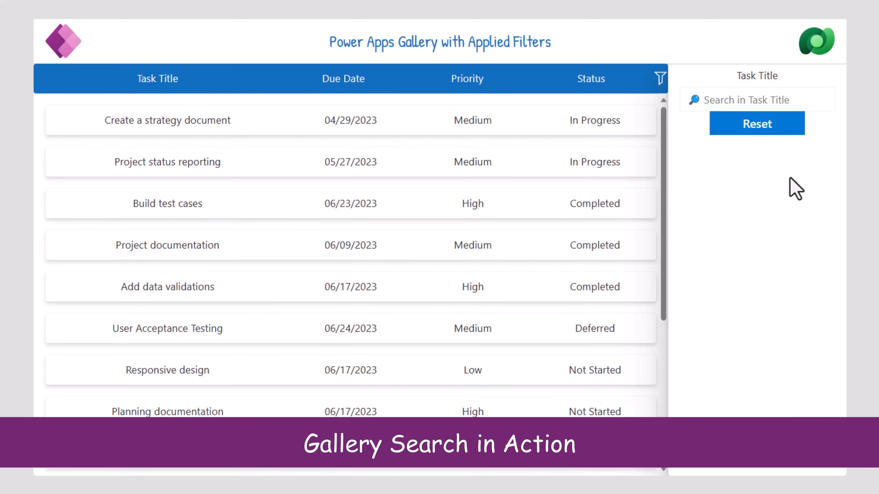
pyautogui.click(750, 98)
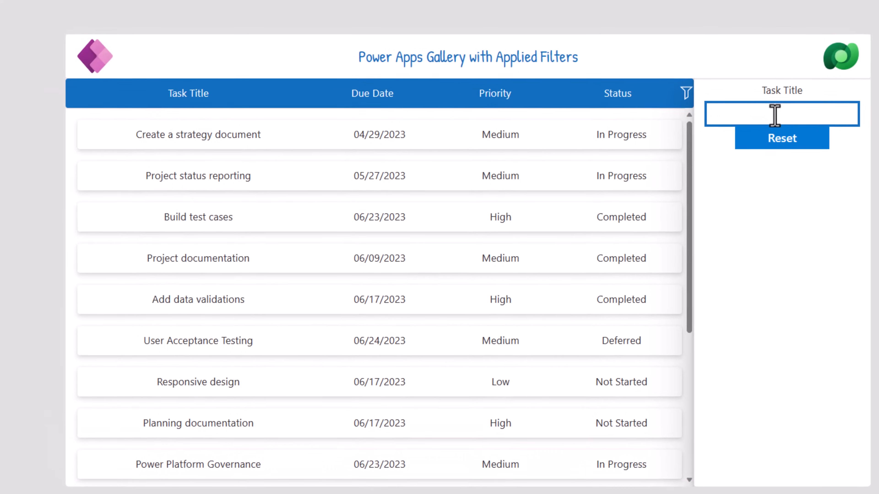
pyautogui.write('design')
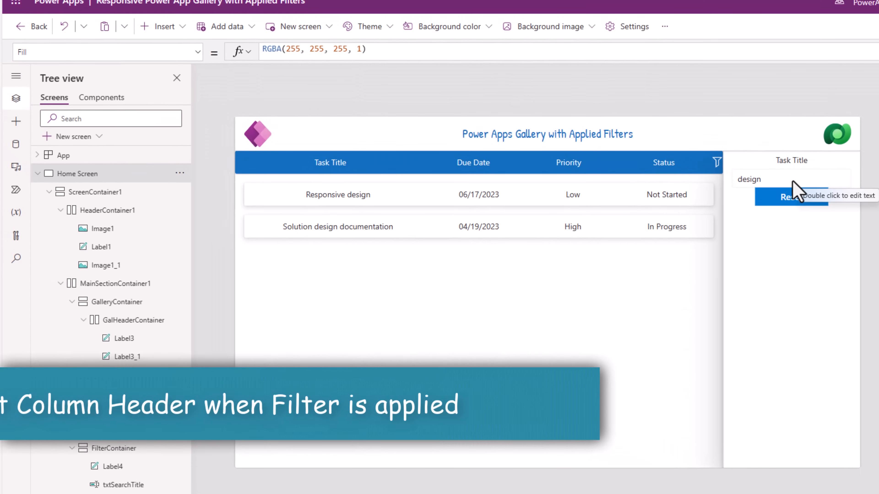
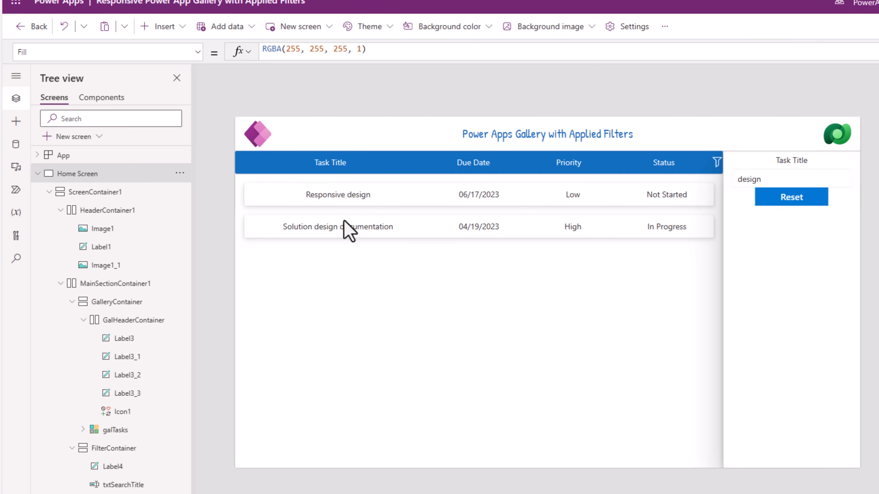
# Step: Make the gallery's Task Title header show a tornado emoji before its text if txtSearchTitle.Text is not blank, using If and !IsBlank
pyautogui.click(338, 169)
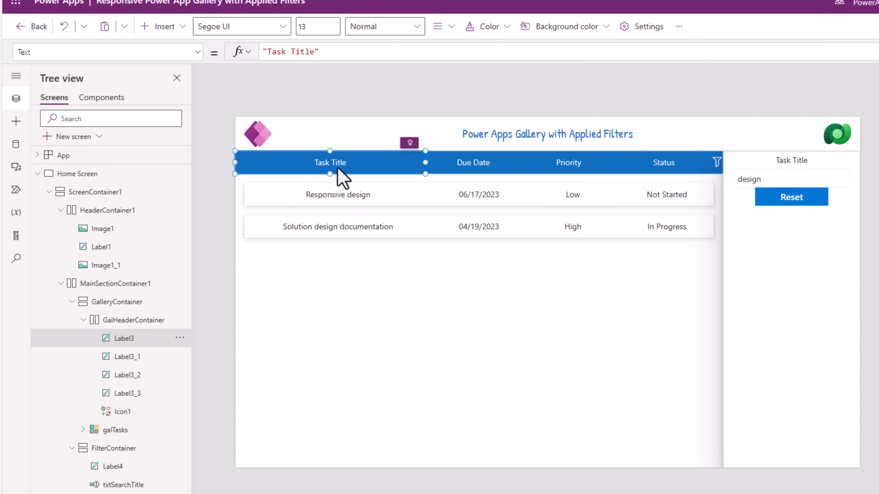
pyautogui.click(264, 51)
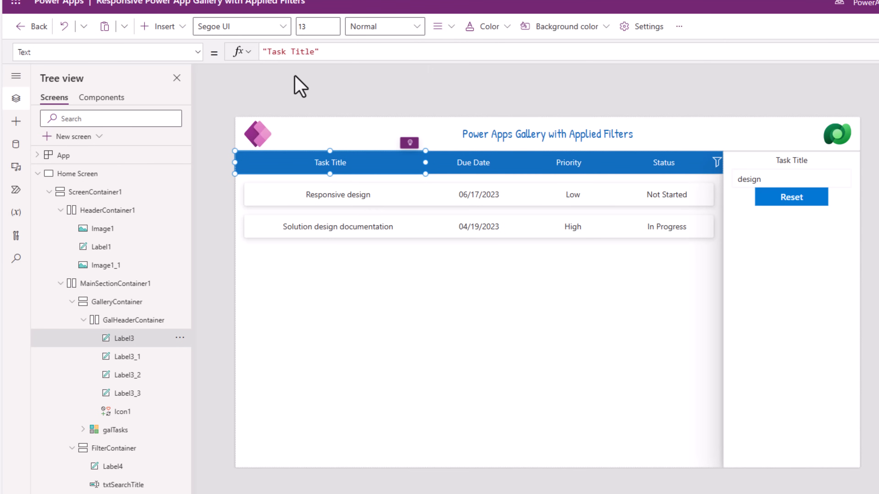
pyautogui.write('if(')
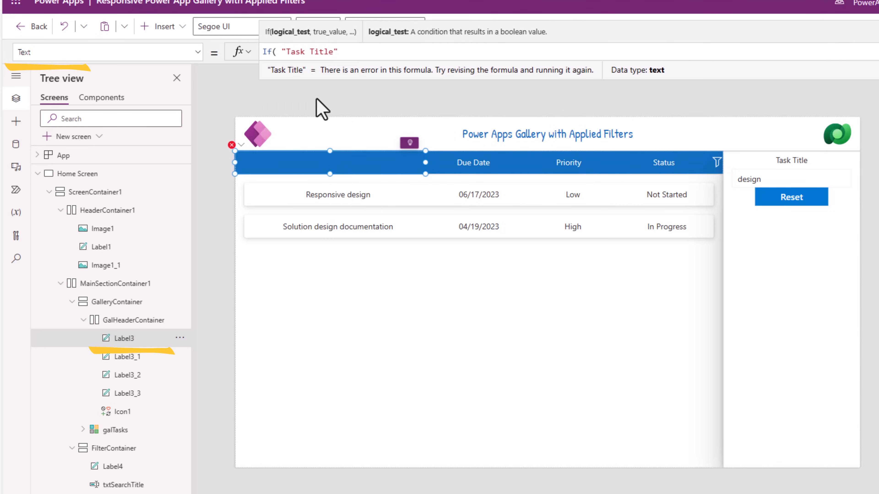
pyautogui.write('!IsBlank(')
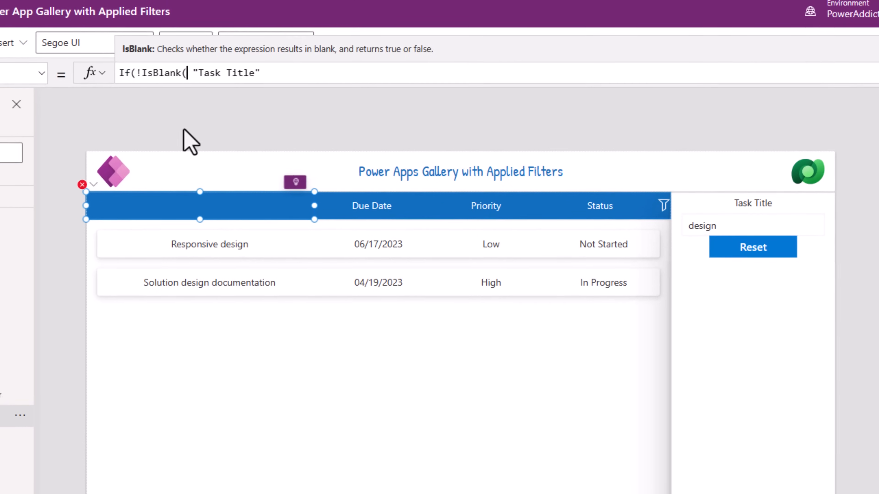
pyautogui.write('txtSearchTitle.Text')
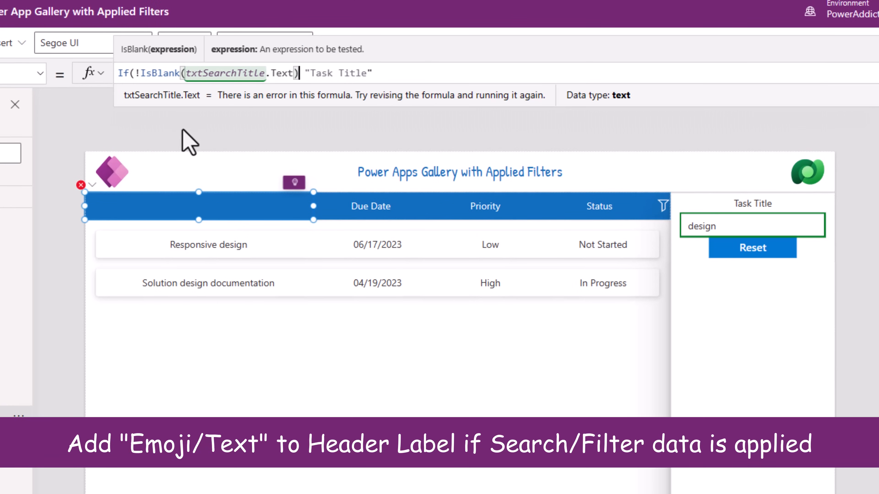
pyautogui.write('),"')
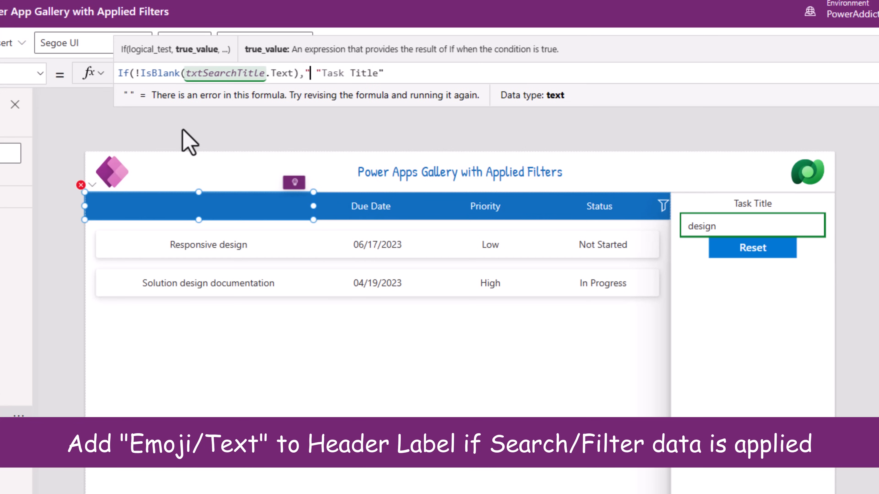
pyautogui.press('super+period')
pyautogui.write('torn')
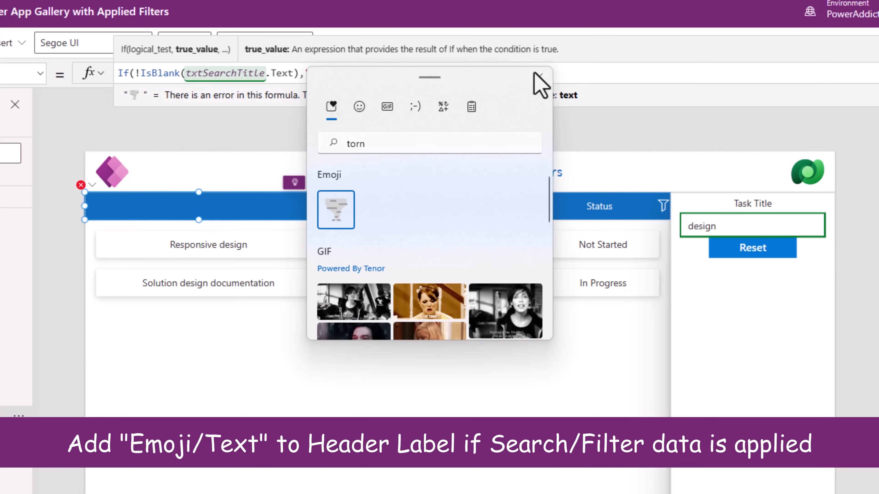
pyautogui.press('Return')
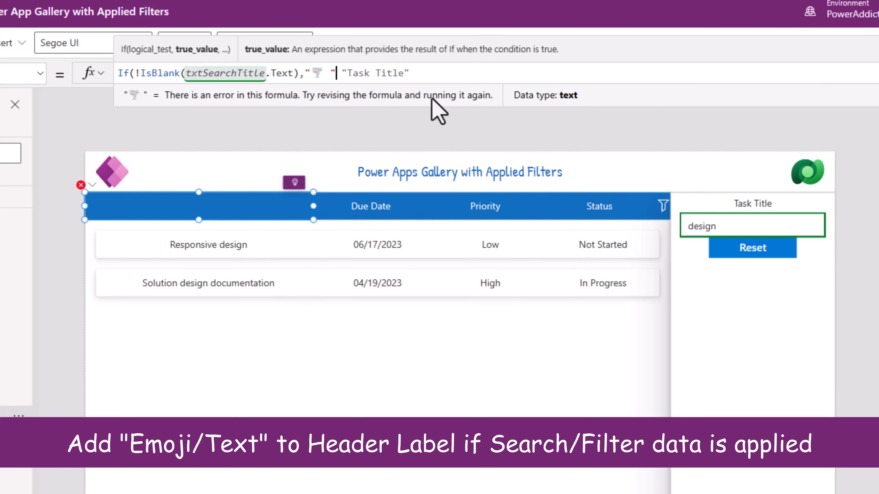
pyautogui.write(')')
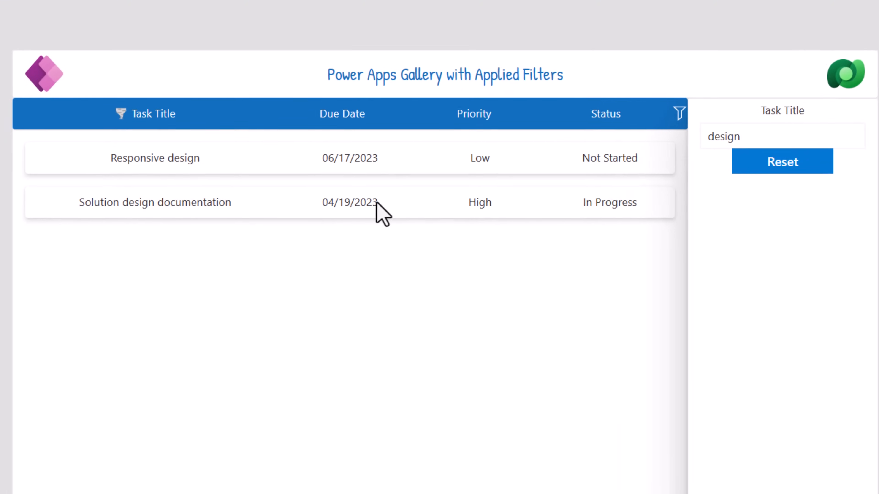
# Step: Check the Task Title header with the search applied and reset the filter
pyautogui.click(735, 123)
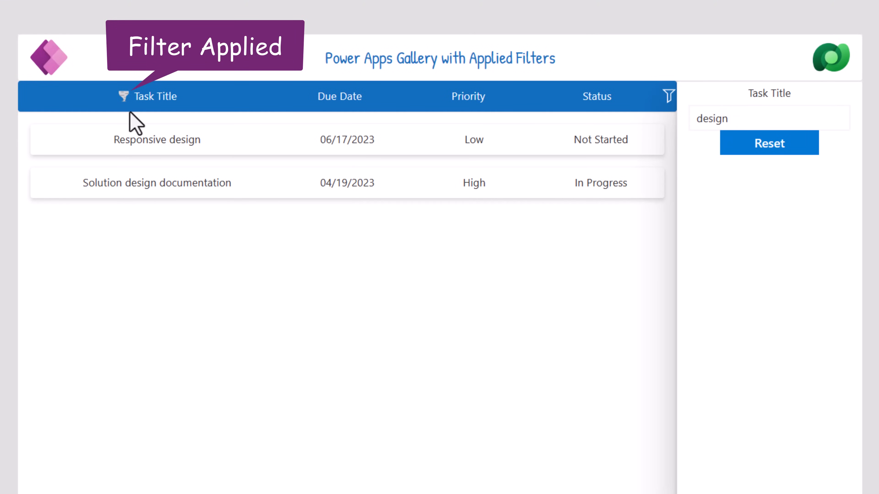
pyautogui.click(745, 147)
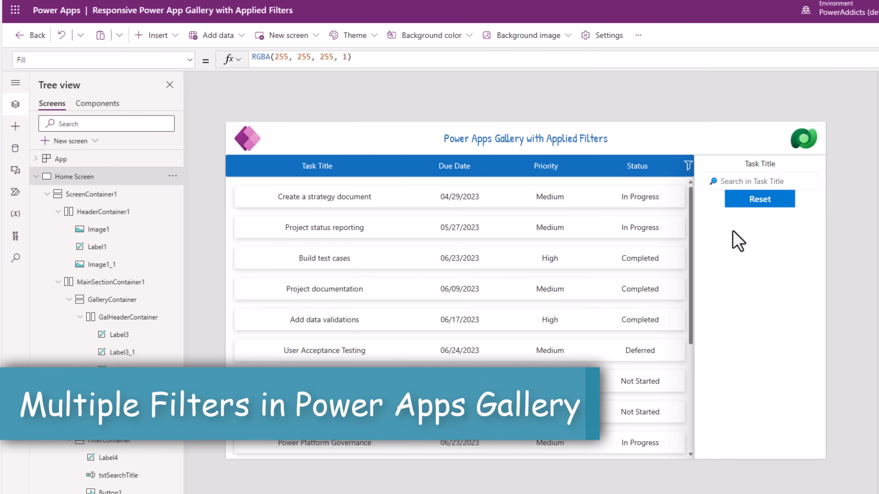
# Step: Duplicate the filter panel's Task Title label within FilterContainer and set the copy's text to "Priority"
pyautogui.click(779, 166)
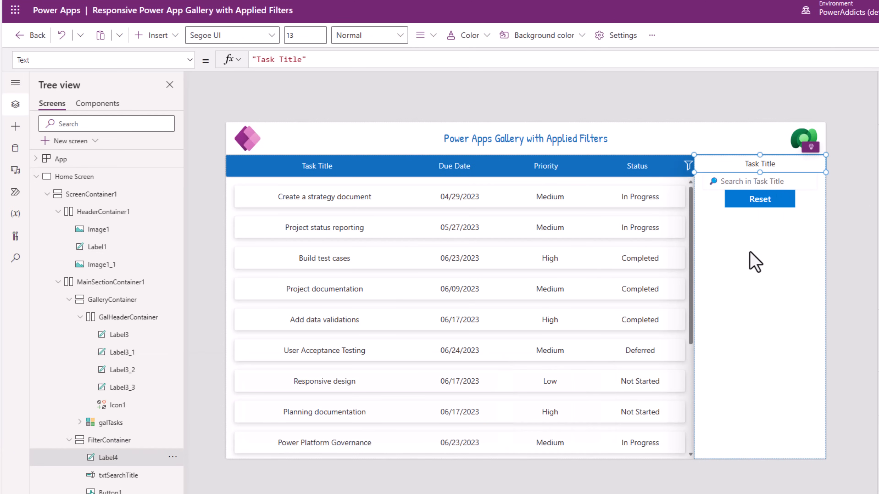
pyautogui.hotkey('ctrl', 'c')
pyautogui.hotkey('ctrl', 'v')
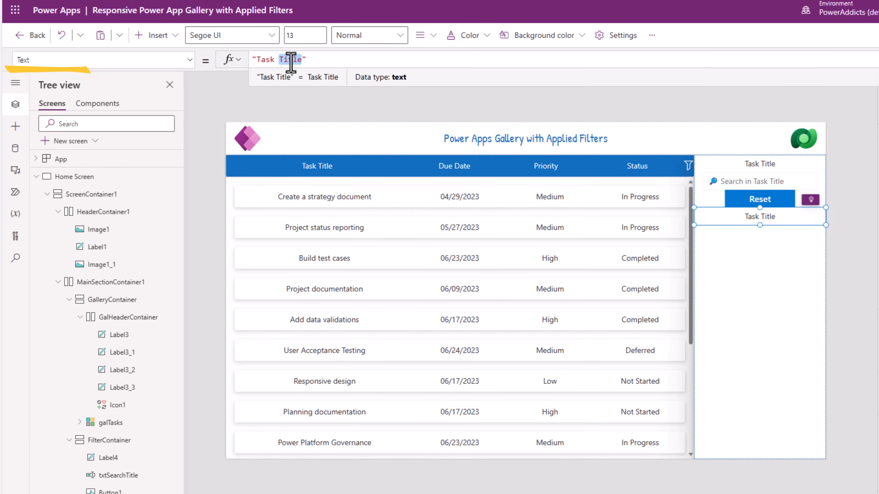
pyautogui.hotkey('ctrl', 'BackSpace')
pyautogui.hotkey('ctrl', 'BackSpace')
pyautogui.write('Priority')
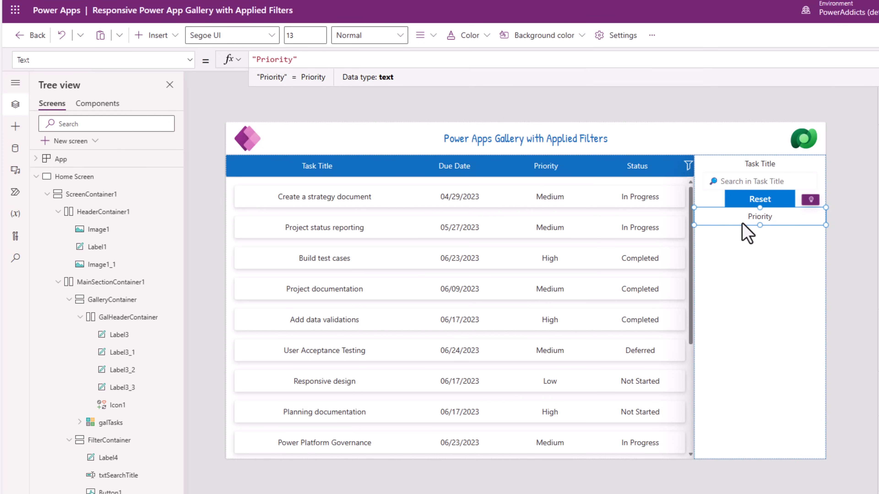
# Step: Find the combo box control and insert it in FilterContainer for the Priority filter
pyautogui.click(15, 127)
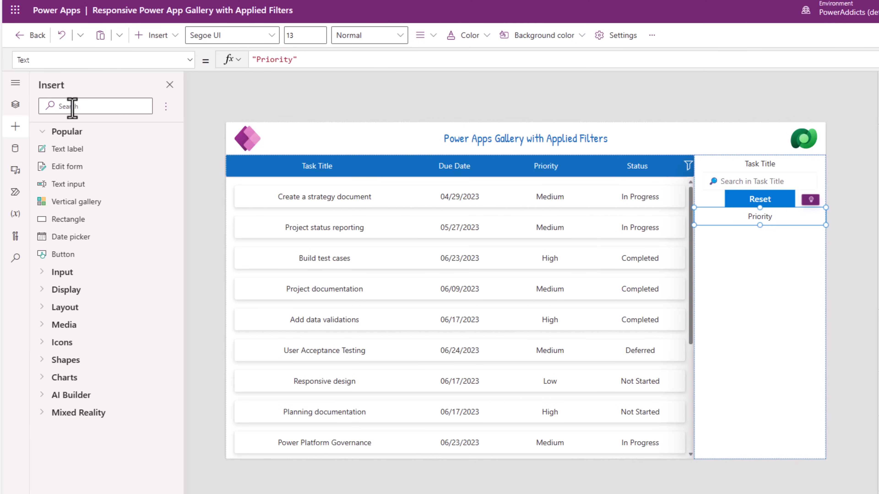
pyautogui.click(72, 106)
pyautogui.write('comb')
pyautogui.click(88, 149)
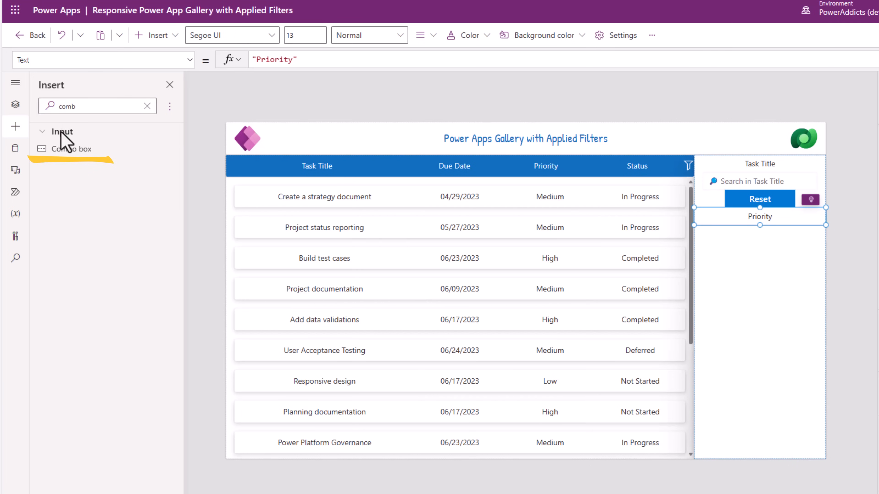
# Step: Configure the new Priority combo box with a width of 260, centred alignment in its container and multiple selection turned off
pyautogui.click(15, 104)
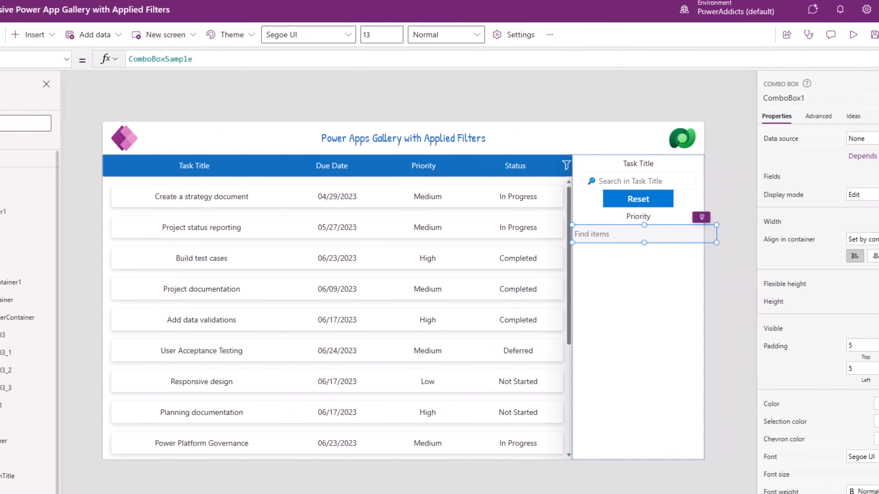
pyautogui.moveTo(849, 221); pyautogui.dragTo(768, 222)
pyautogui.write('26')
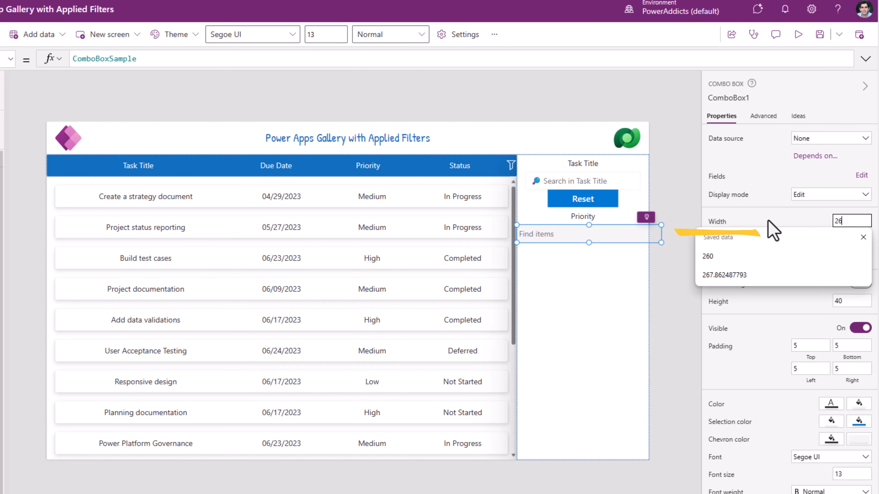
pyautogui.write('0')
pyautogui.press('Return')
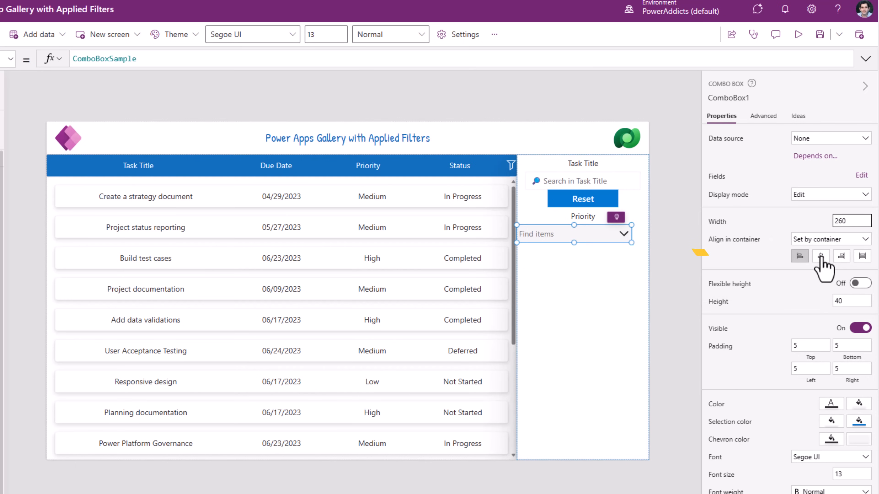
pyautogui.click(821, 256)
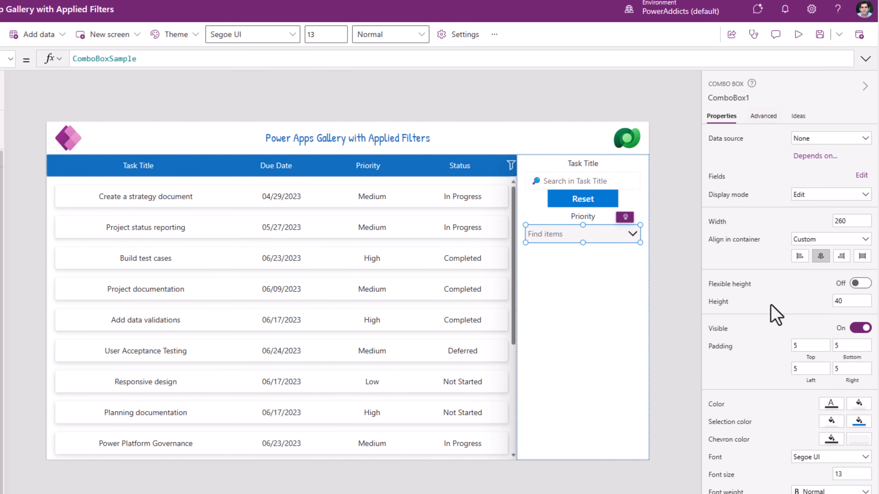
pyautogui.scroll(-5, 779, 312)
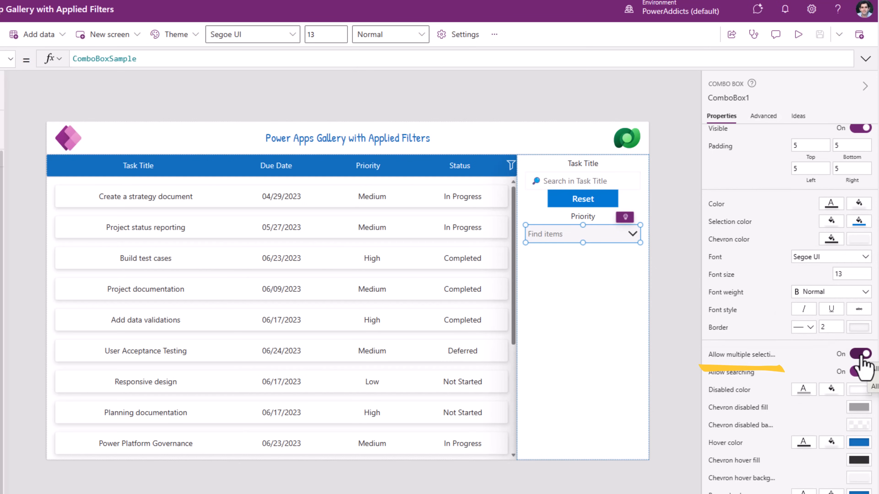
pyautogui.click(861, 354)
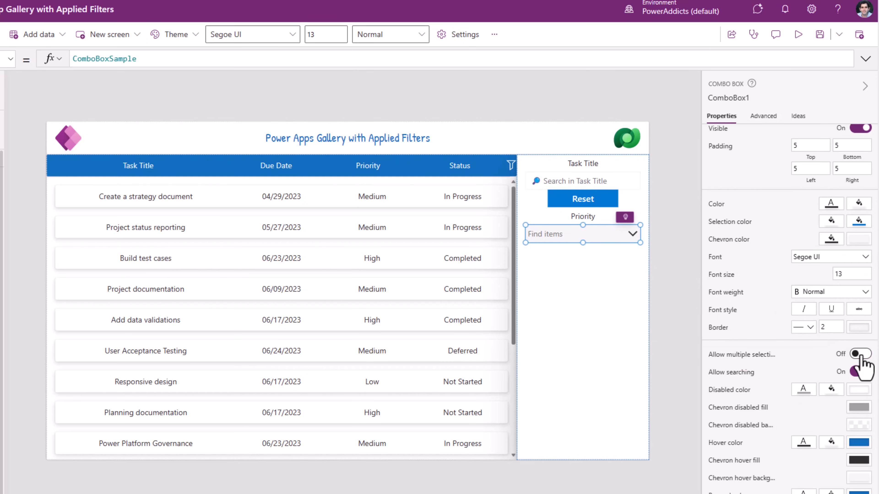
# Step: Empty the Priority combo box's InputTextPlaceholder and set its NoSelectionText to "All"
pyautogui.click(761, 116)
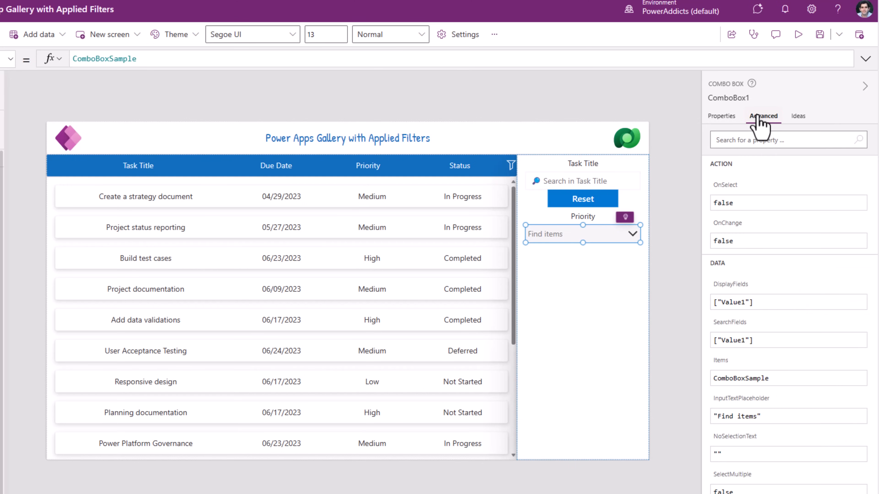
pyautogui.scroll(-5, 756, 364)
pyautogui.click(717, 229)
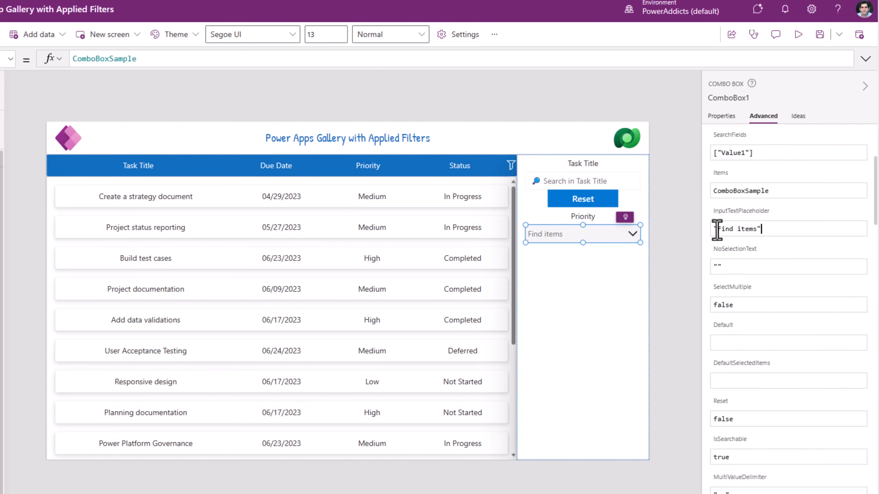
pyautogui.keyDown('shift'); pyautogui.click(758, 229); pyautogui.keyUp('shift')
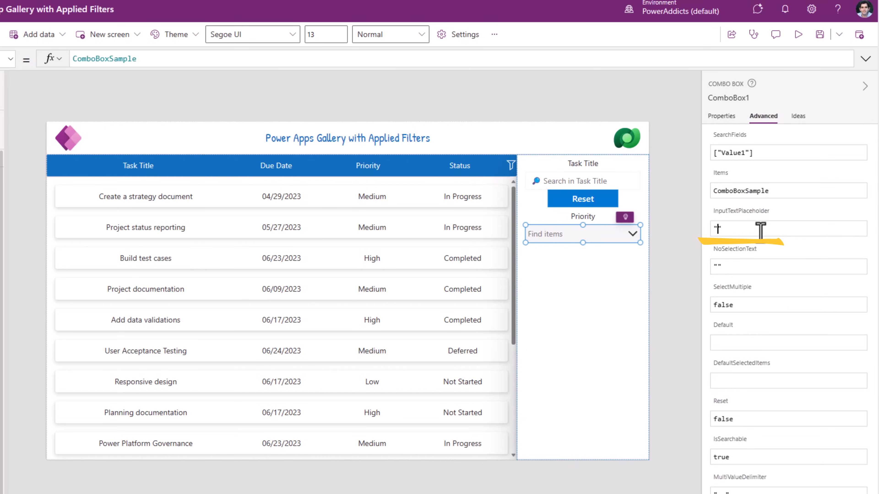
pyautogui.click(731, 269)
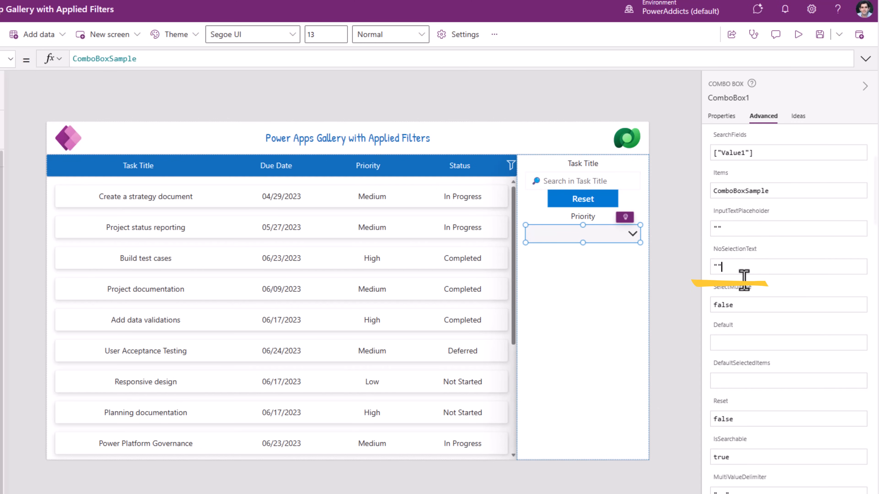
pyautogui.write('A')
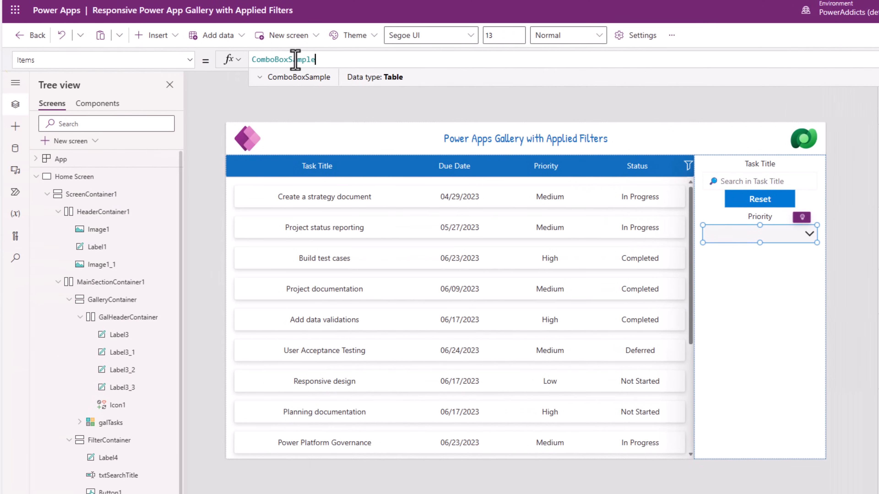
# Step: Set the Priority combo box's Items to Choices('Work Tasks'.Priority)
pyautogui.write('Choic')
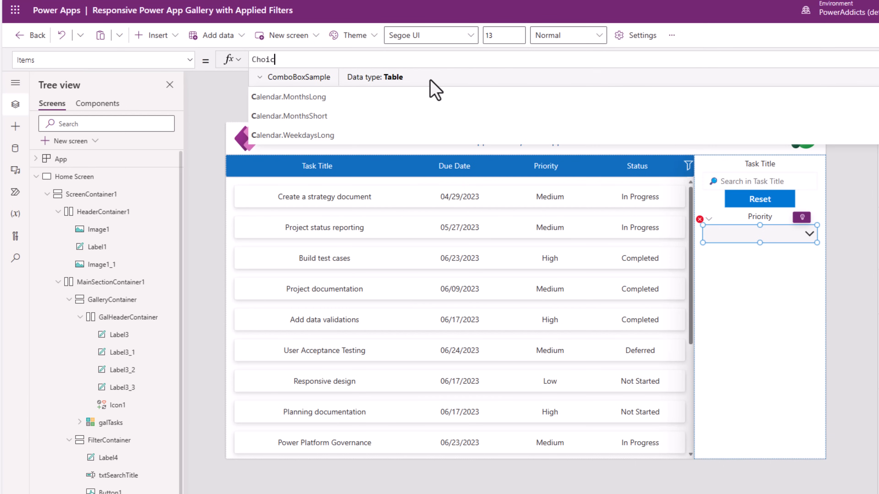
pyautogui.write('es(')
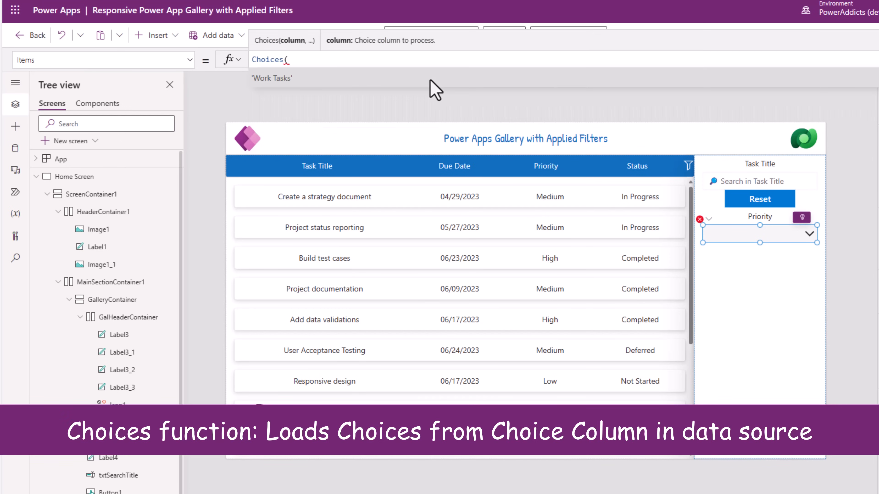
pyautogui.write('wo')
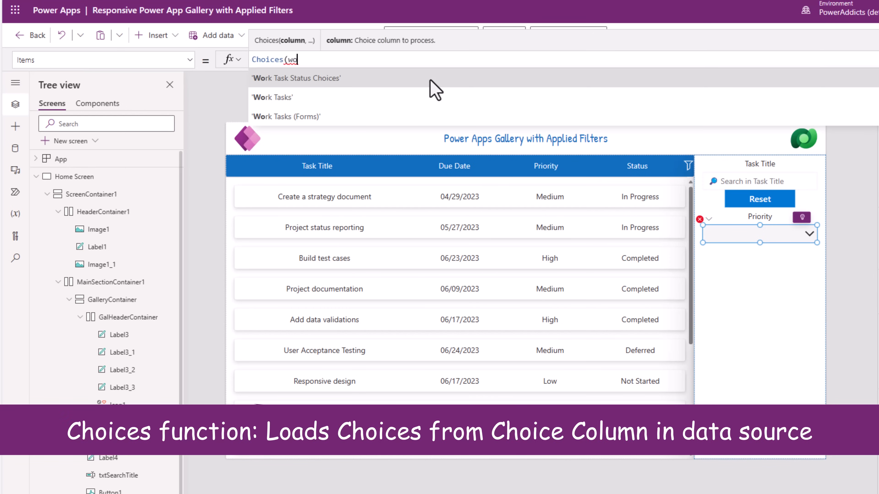
pyautogui.click(366, 101)
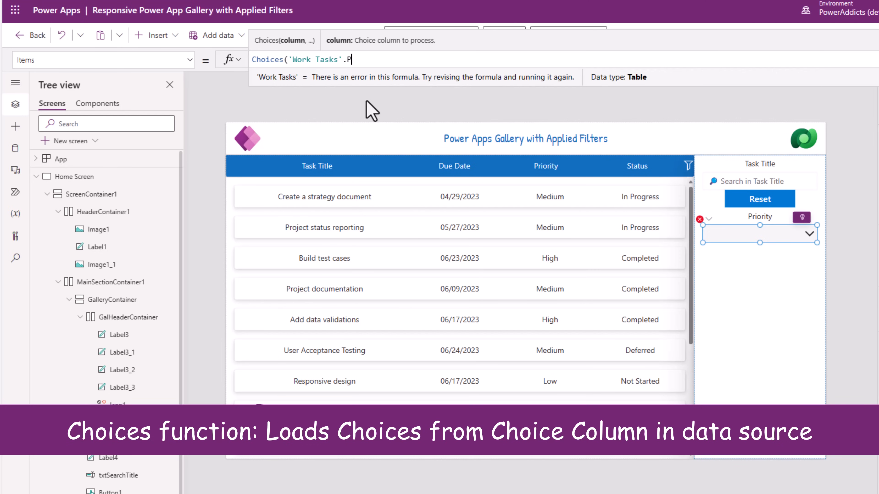
pyautogui.write('.Priority)')
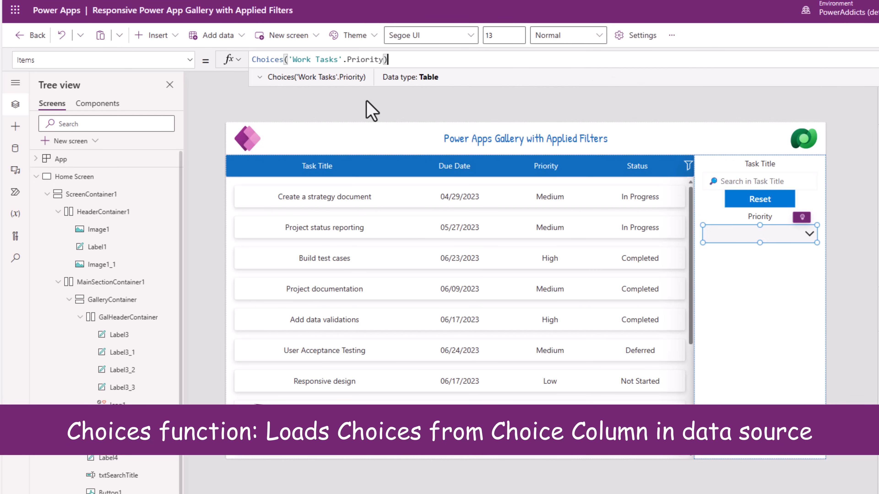
pyautogui.click(809, 234)
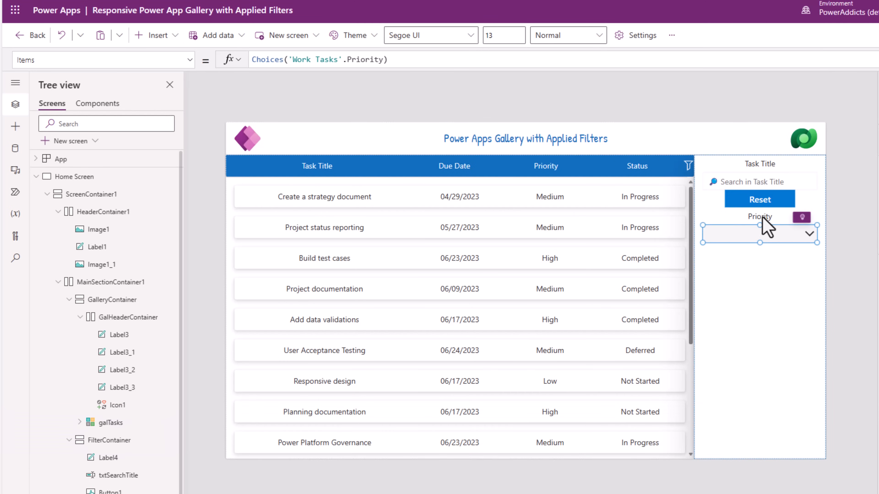
# Step: Duplicate the Priority label and combo box within FilterContainer and set the copied label's text to "Status"
pyautogui.click(762, 218)
pyautogui.keyDown('ctrl'); pyautogui.click(756, 237); pyautogui.keyUp('ctrl')
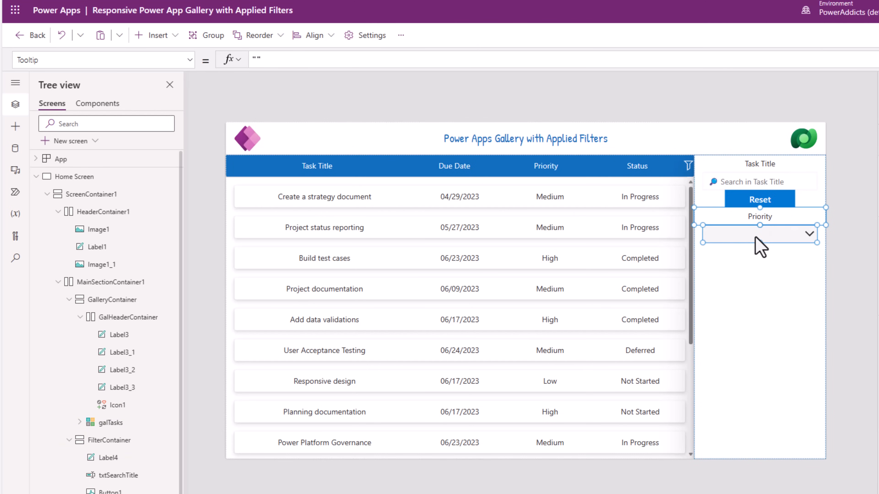
pyautogui.hotkey('ctrl', 'c')
pyautogui.hotkey('ctrl', 'v')
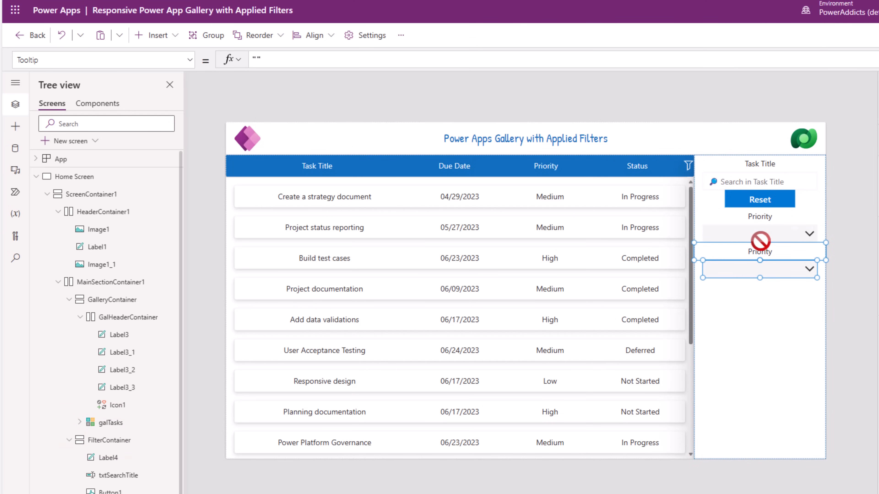
pyautogui.click(827, 259)
pyautogui.click(763, 252)
pyautogui.doubleClick(270, 62)
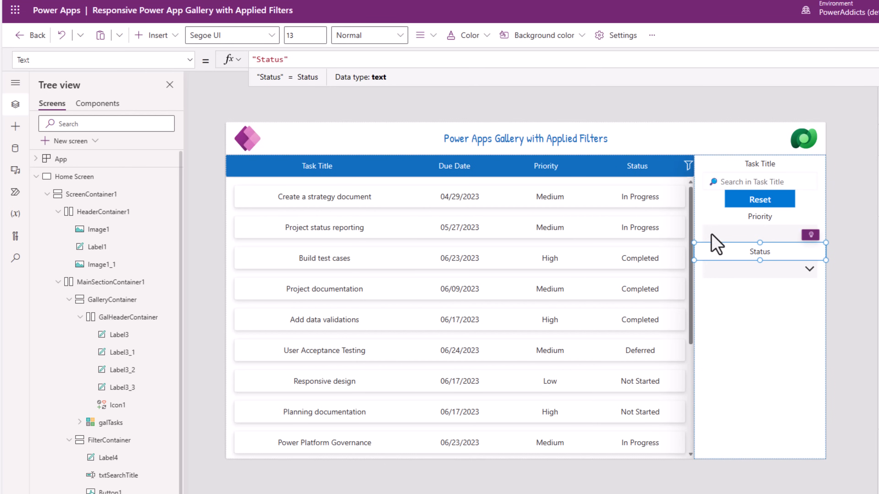
# Step: Set the Status combo box's Items to Choices('Work Tasks'.'Work Task Status')
pyautogui.click(764, 274)
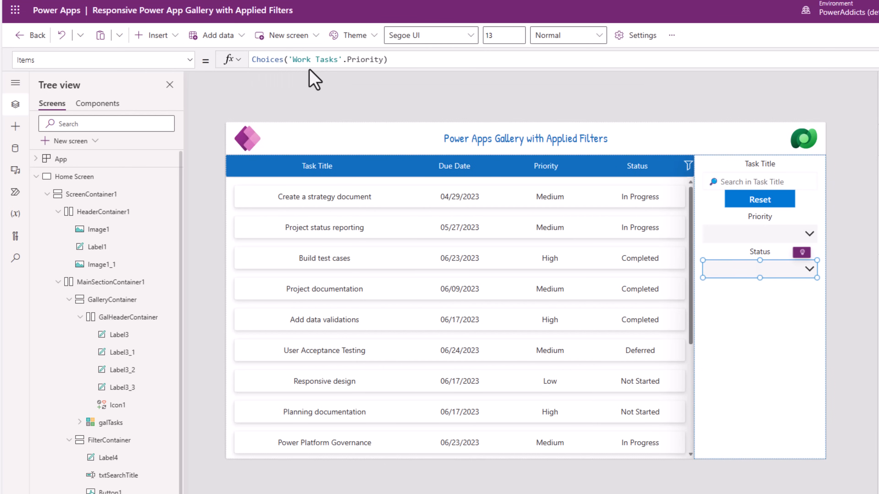
pyautogui.doubleClick(369, 59)
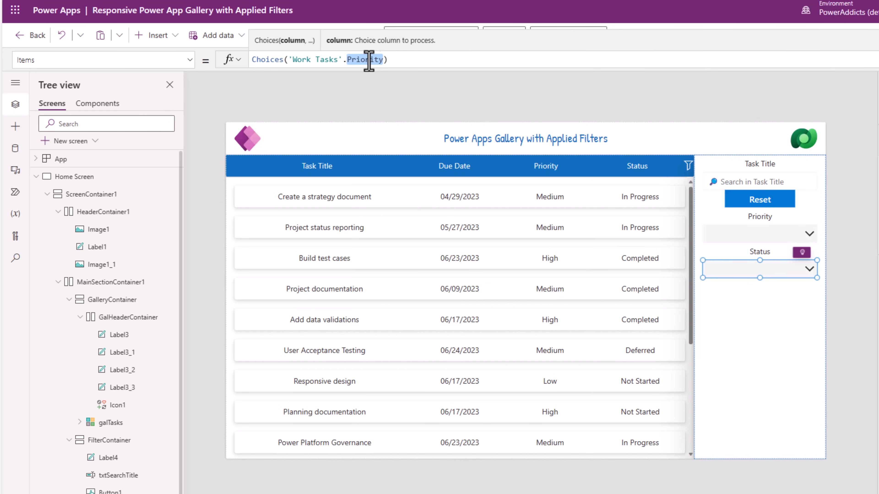
pyautogui.write("'Work Task Status'")
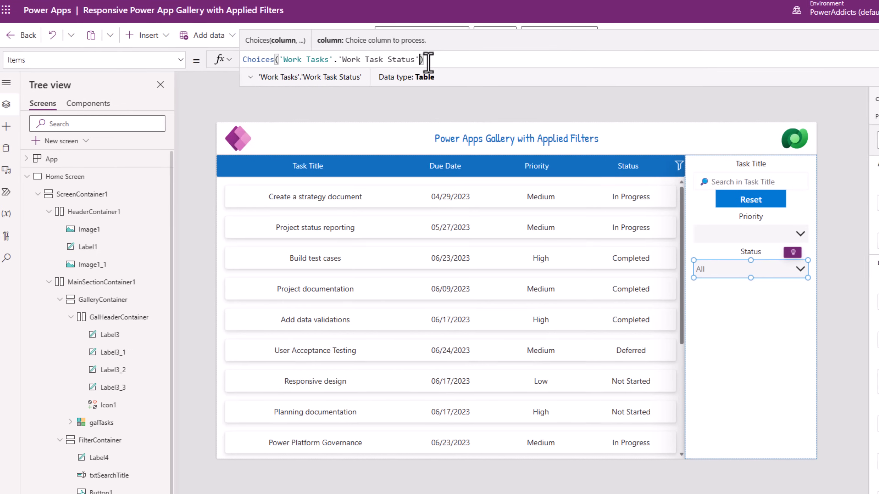
# Step: Reorder the Reset button to the bottom of FilterContainer, below the Status combo box
pyautogui.rightClick(765, 203)
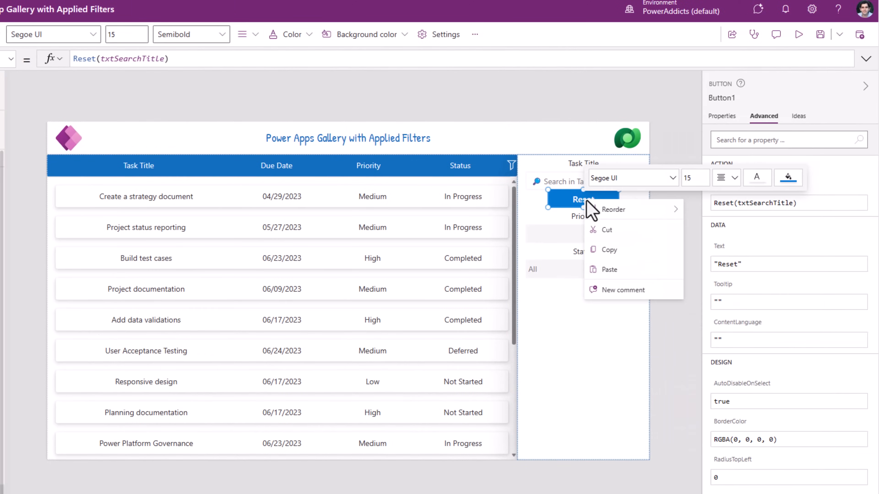
pyautogui.moveTo(593, 210)
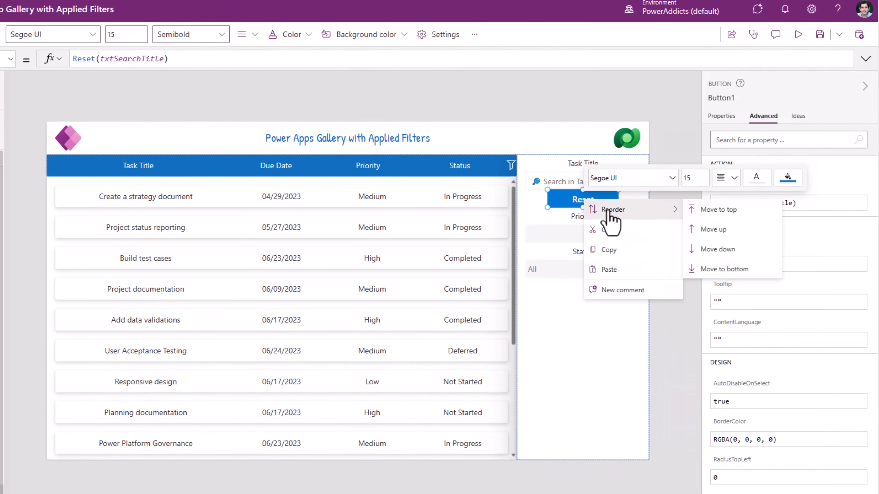
pyautogui.click(737, 270)
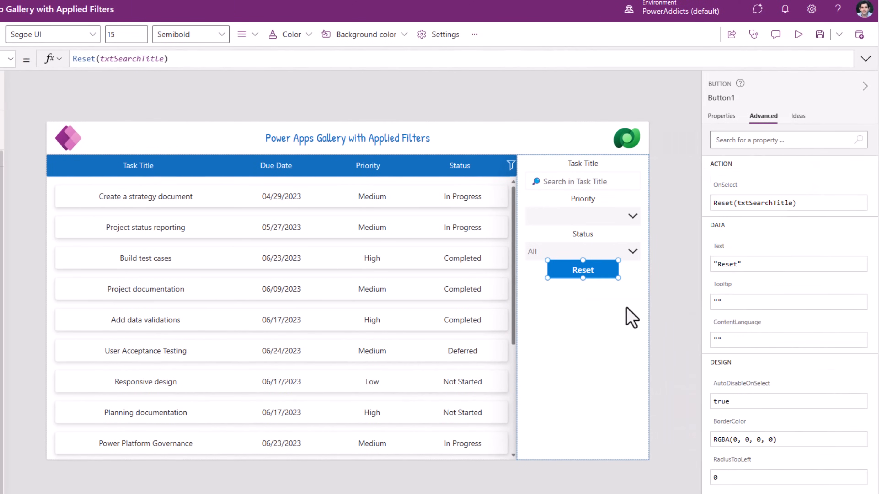
# Step: Increase the gap between the controls in FilterContainer
pyautogui.click(592, 314)
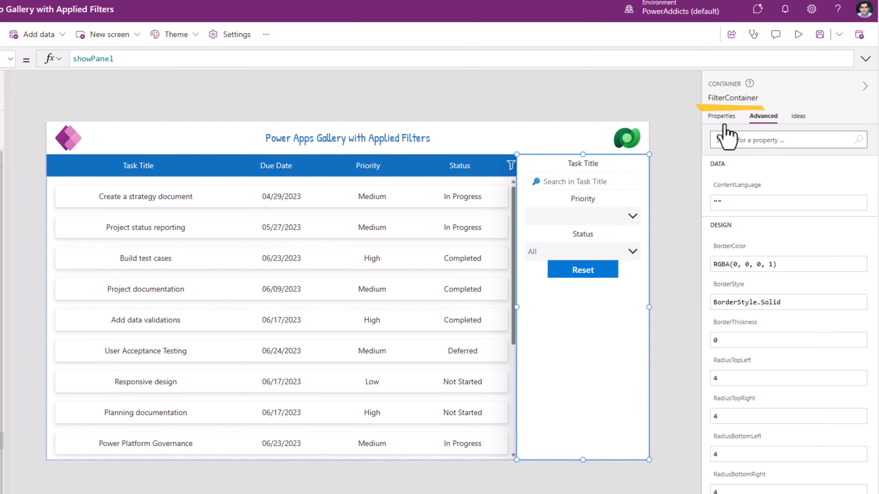
pyautogui.click(722, 115)
pyautogui.click(841, 192)
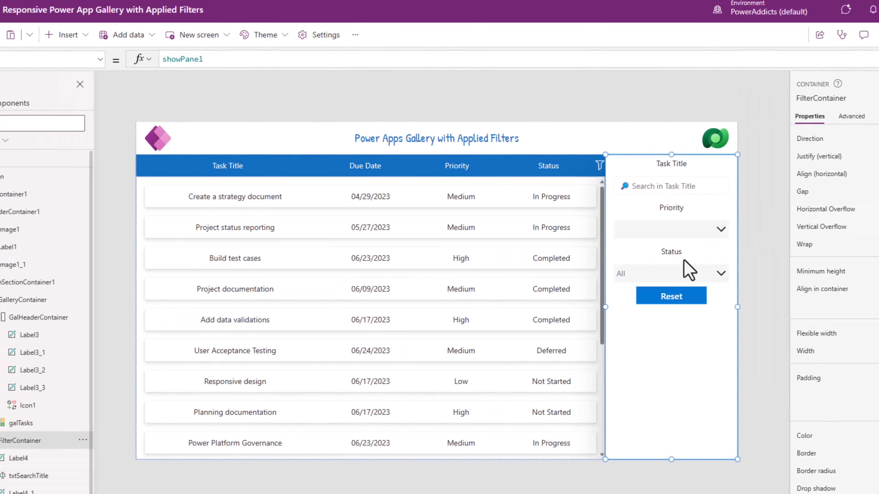
# Step: Extend the Reset button's OnSelect formula with Reset(cbxPriority);Reset(cbxStatus) after the existing txtSearchTitle reset
pyautogui.click(675, 297)
pyautogui.click(272, 59)
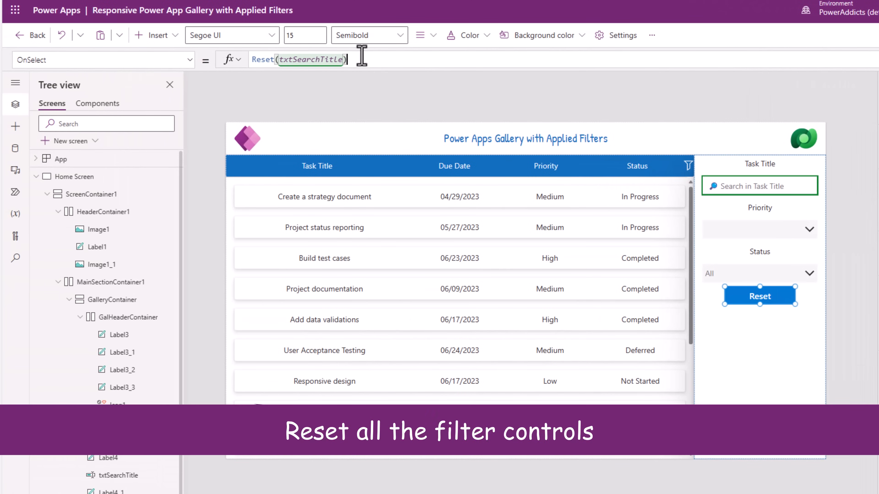
pyautogui.write(';Reset(')
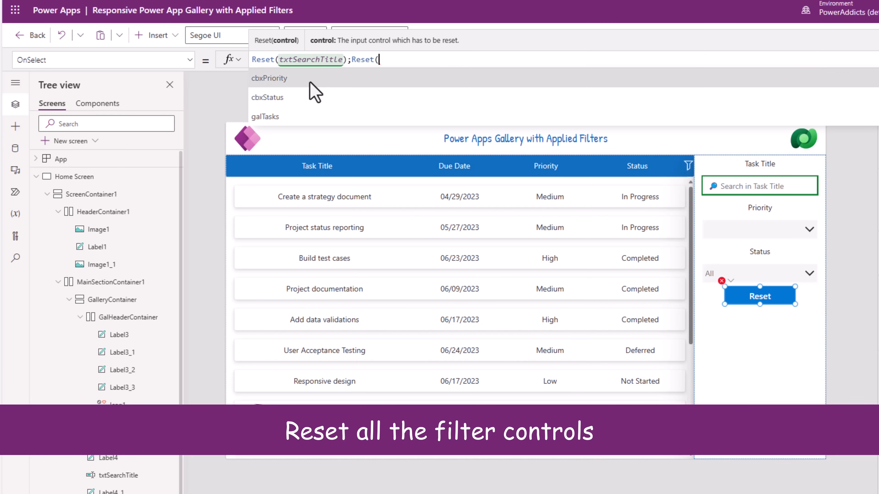
pyautogui.click(289, 77)
pyautogui.write(');Reset(cbxStatus)')
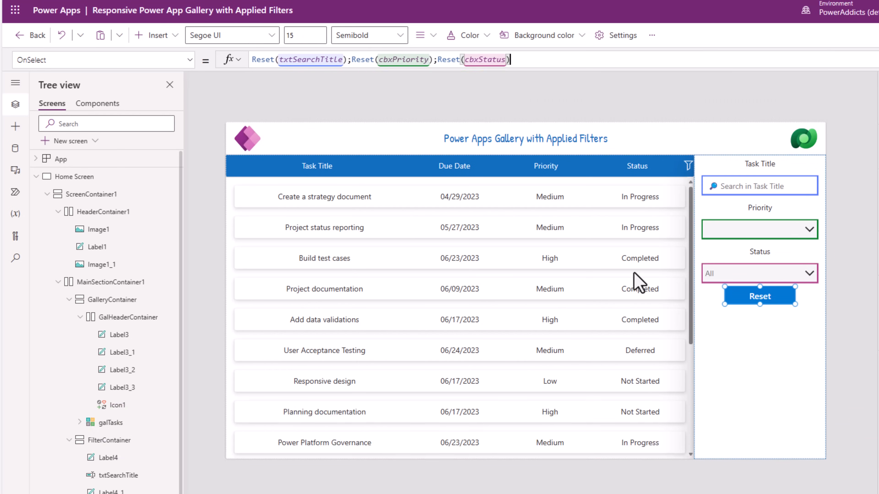
# Step: Wrap the galTasks gallery's Items Search formula in a Filter with the condition Priority = cbxPriority.Selected.Value
pyautogui.click(544, 315)
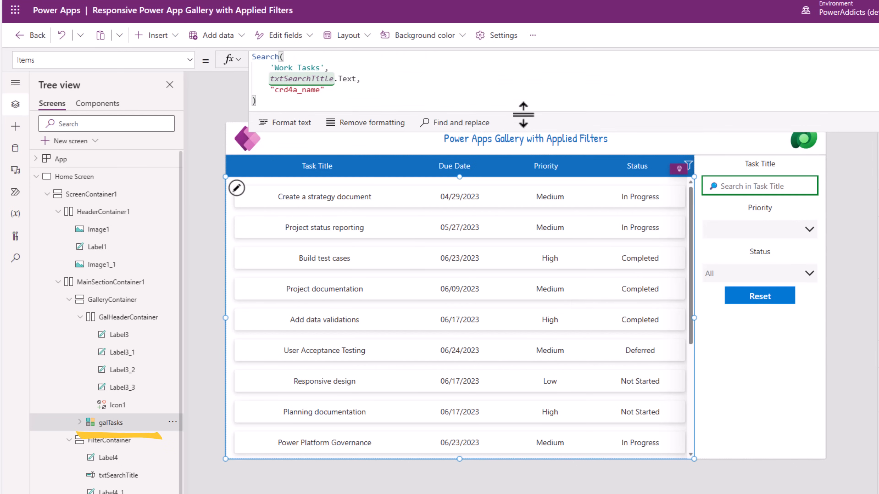
pyautogui.moveTo(524, 114); pyautogui.dragTo(523, 118)
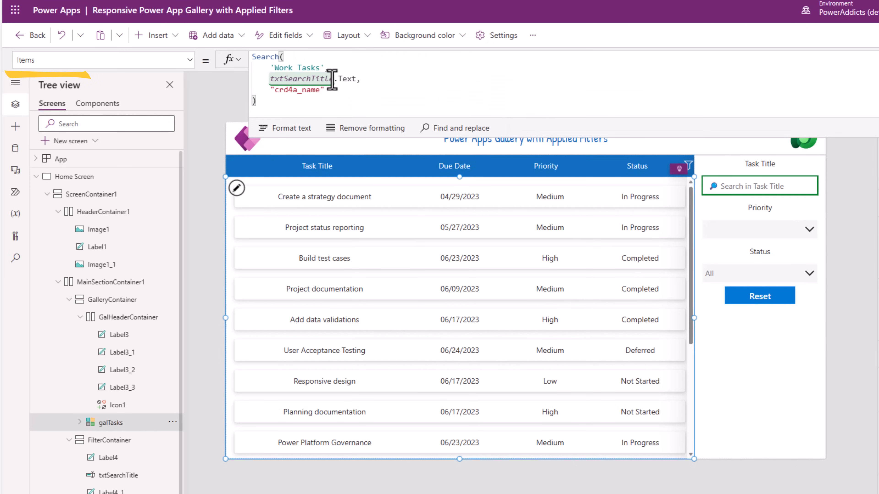
pyautogui.click(253, 59)
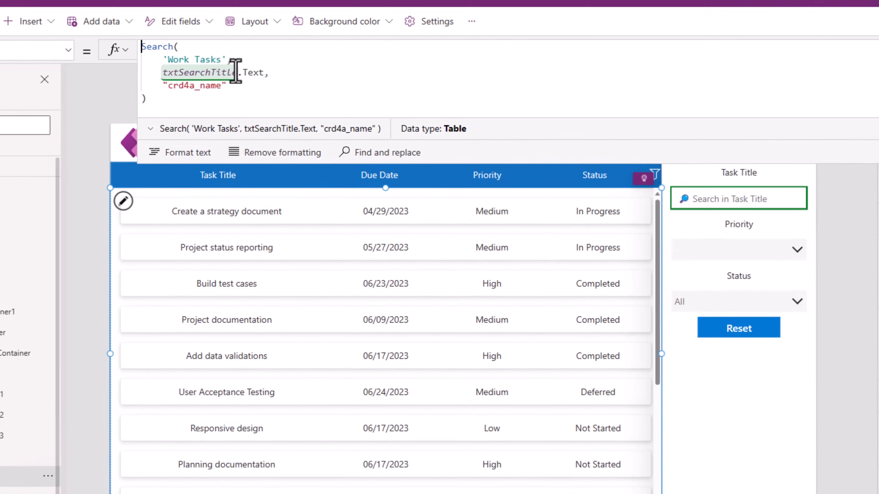
pyautogui.write('Filter(')
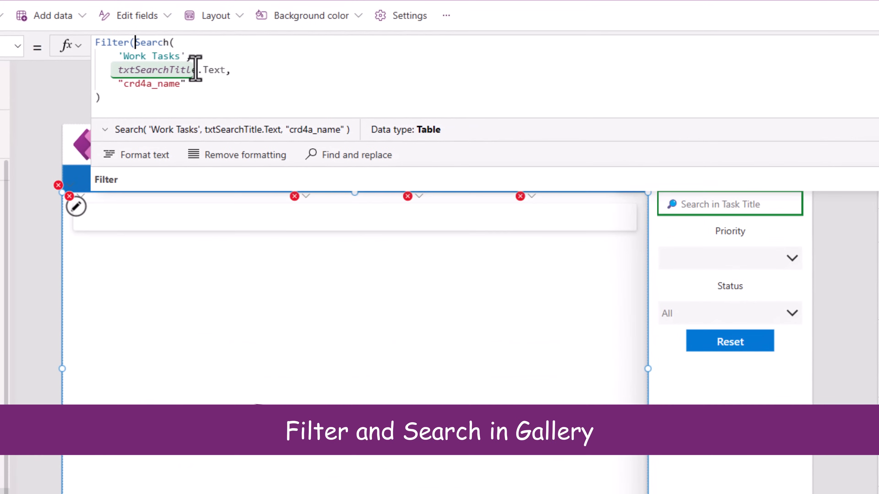
pyautogui.click(212, 99)
pyautogui.write(',Priority')
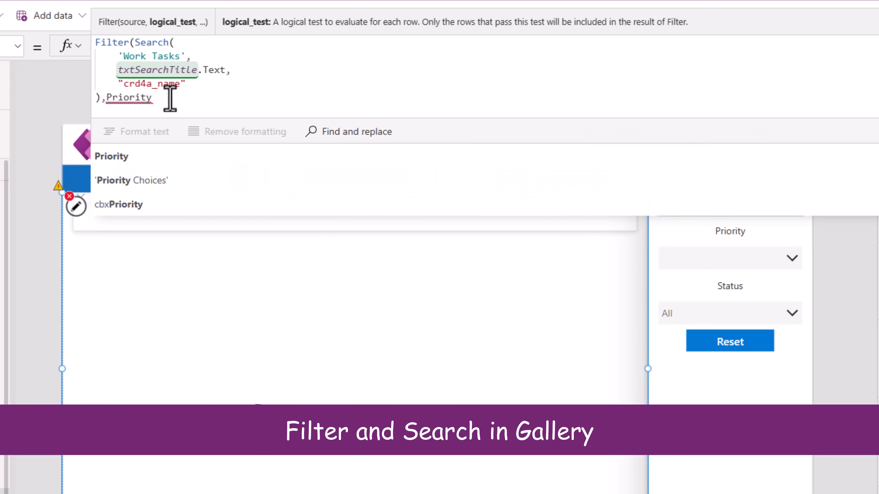
pyautogui.write(' = cbx')
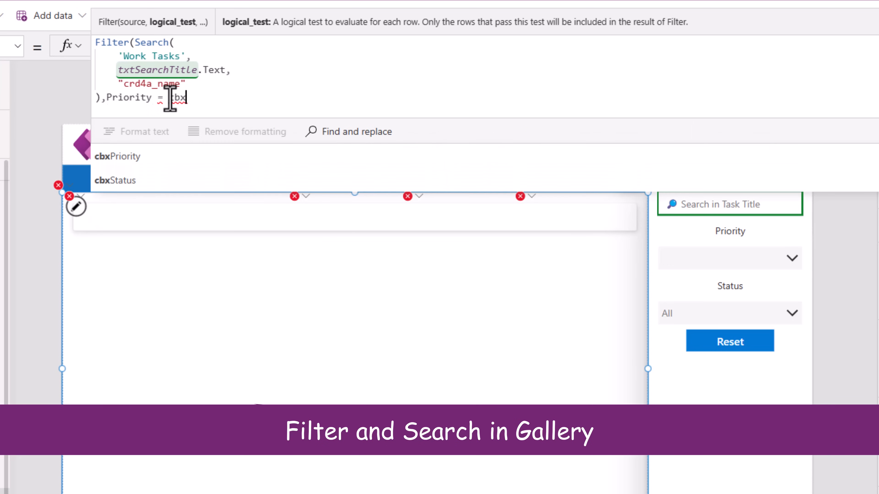
pyautogui.press('Tab')
pyautogui.write('.sel')
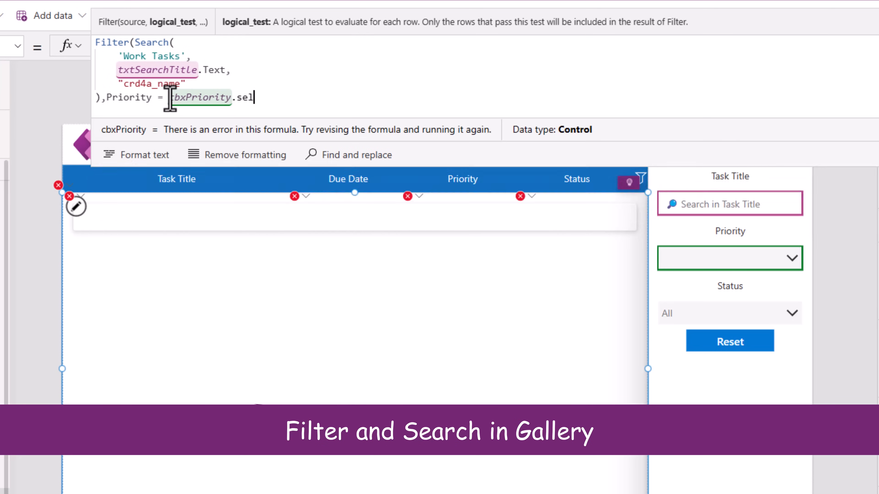
pyautogui.press('Down')
pyautogui.press('Tab')
pyautogui.write('.Value')
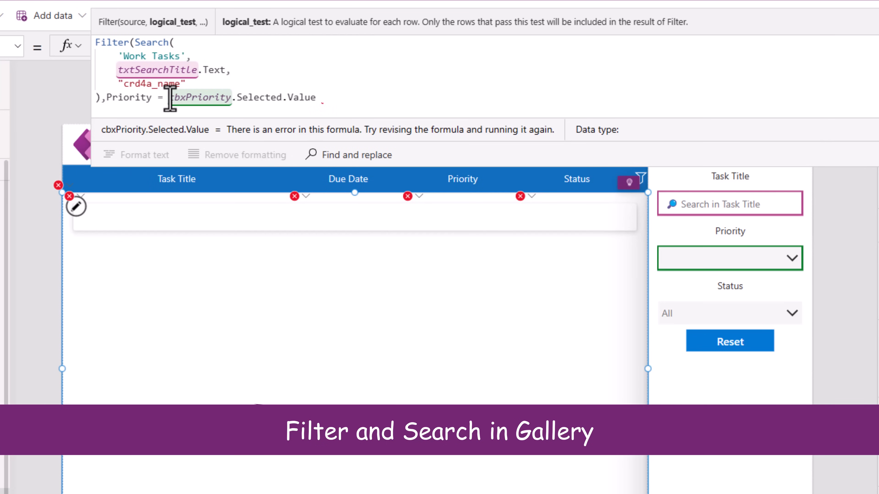
# Step: Extend the priority condition in the Filter formula with || IsBlank(cbxPriority.Selected.Value), so an empty selection is allowed
pyautogui.write('||')
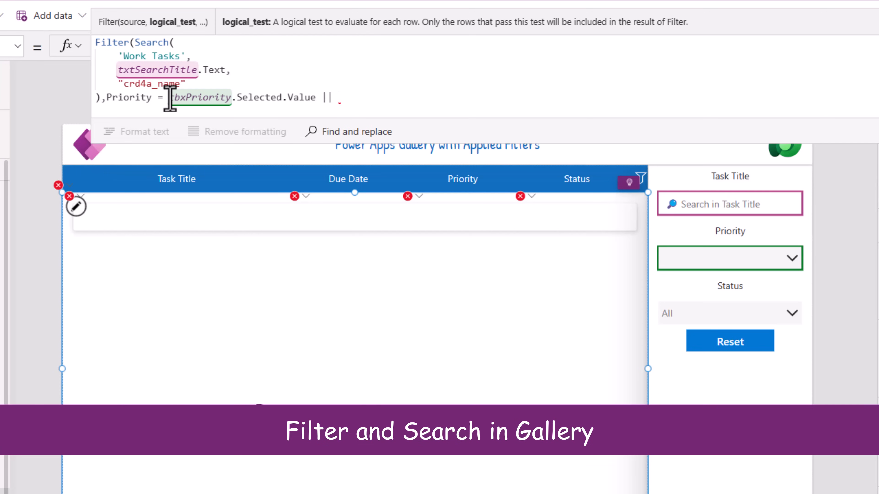
pyautogui.write(' IsBlank(')
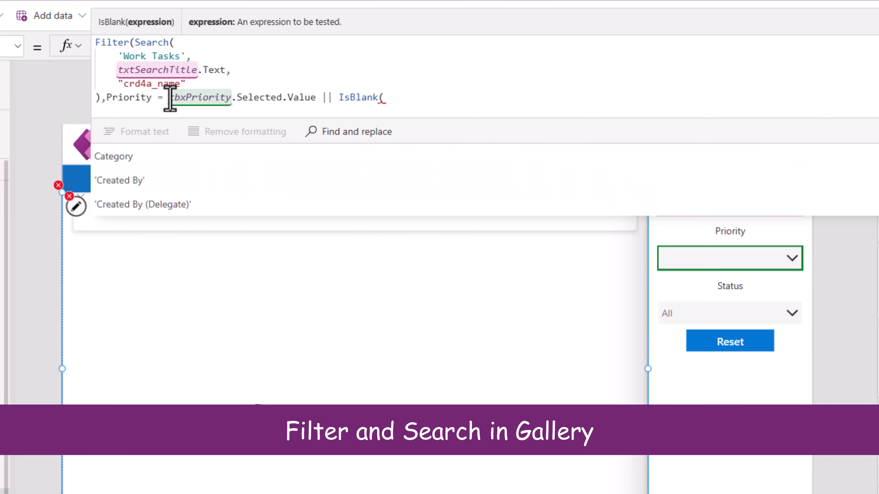
pyautogui.write('cbxPriority.se')
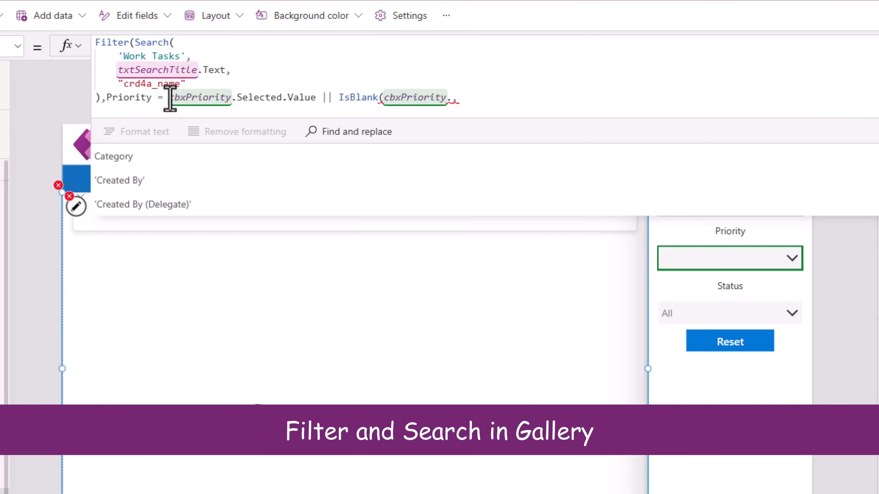
pyautogui.write('lected.value')
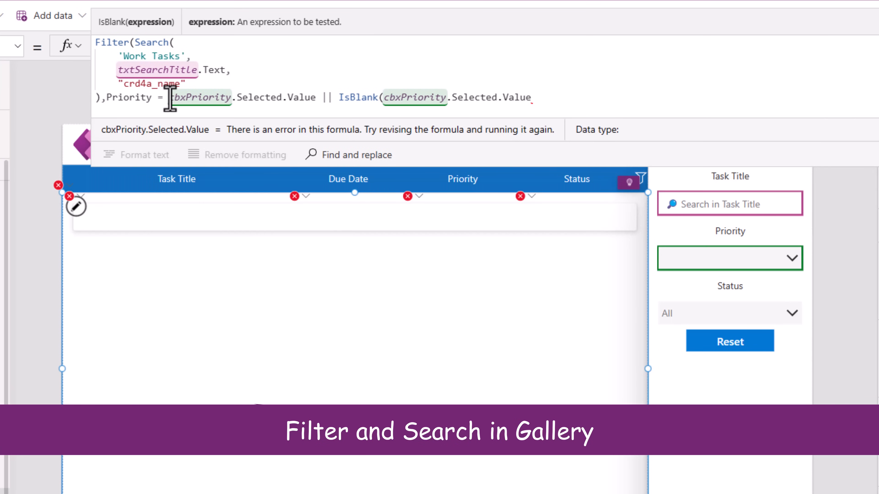
pyautogui.write('),')
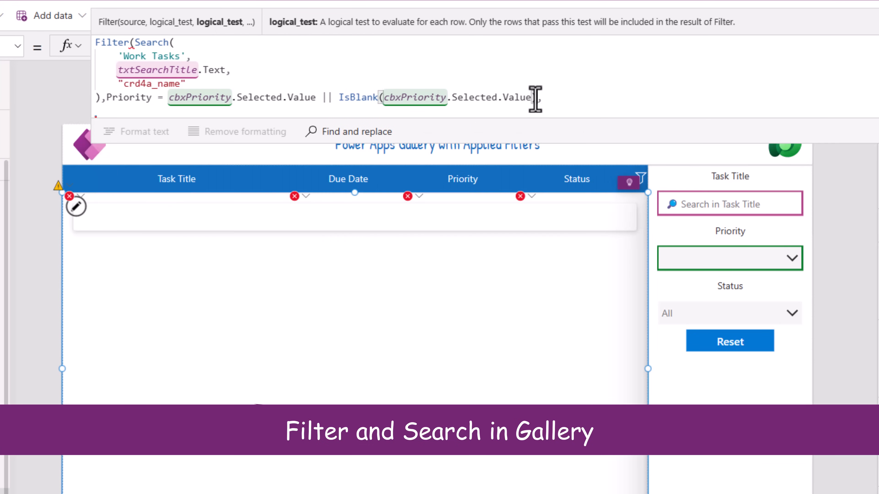
# Step: Duplicate the priority condition as a further Filter condition and change the copy's column to 'Work Task Status'
pyautogui.moveTo(536, 97); pyautogui.dragTo(102, 98)
pyautogui.hotkey('ctrl', 'c')
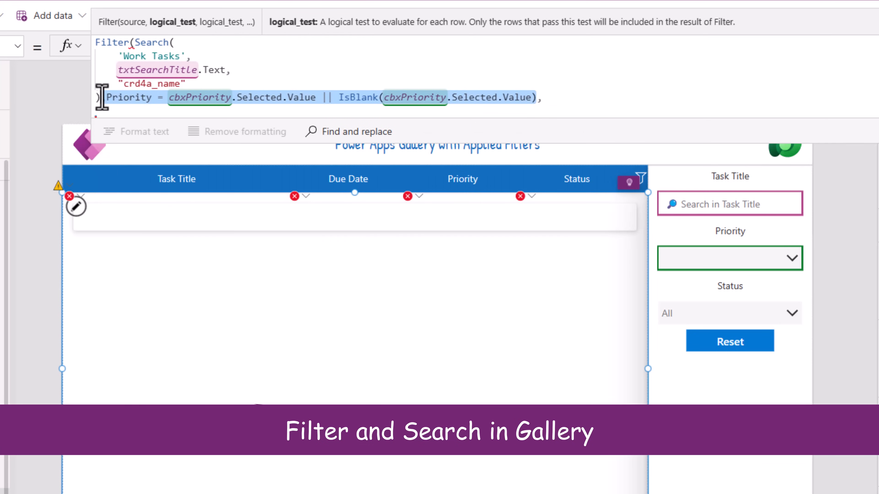
pyautogui.click(559, 103)
pyautogui.hotkey('ctrl', 'v')
pyautogui.doubleClick(568, 97)
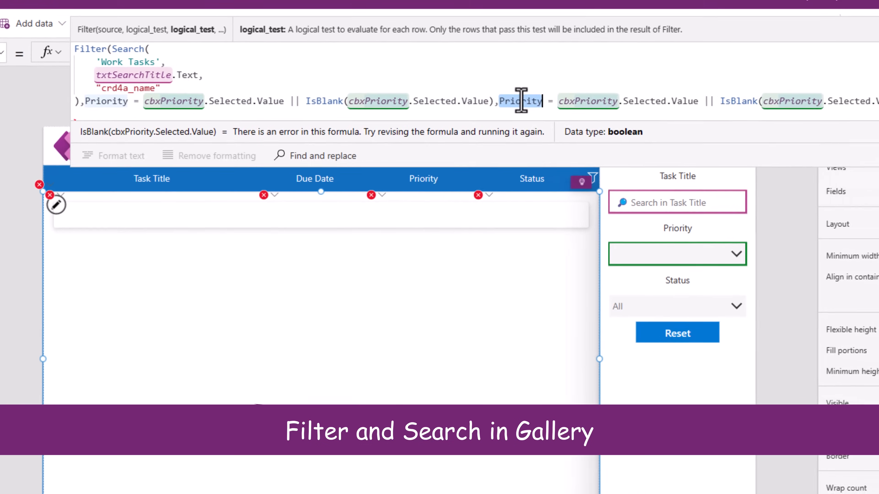
pyautogui.write('work')
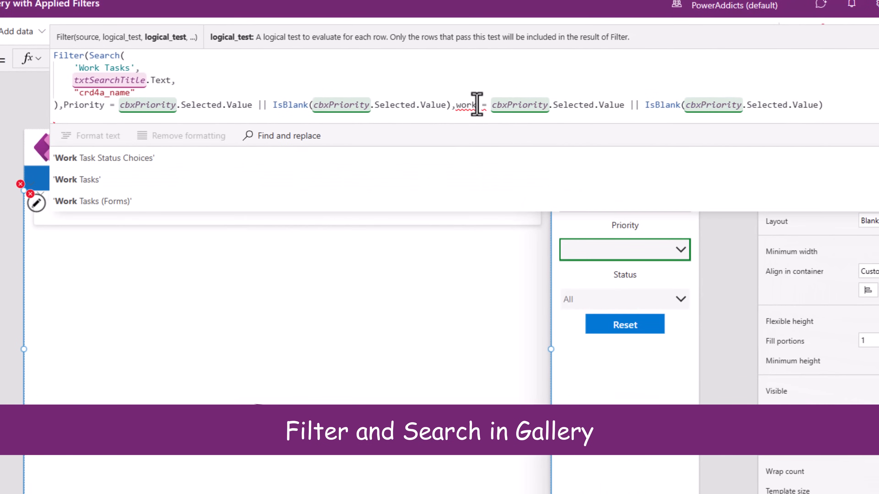
pyautogui.press('Up')
pyautogui.press('Return')
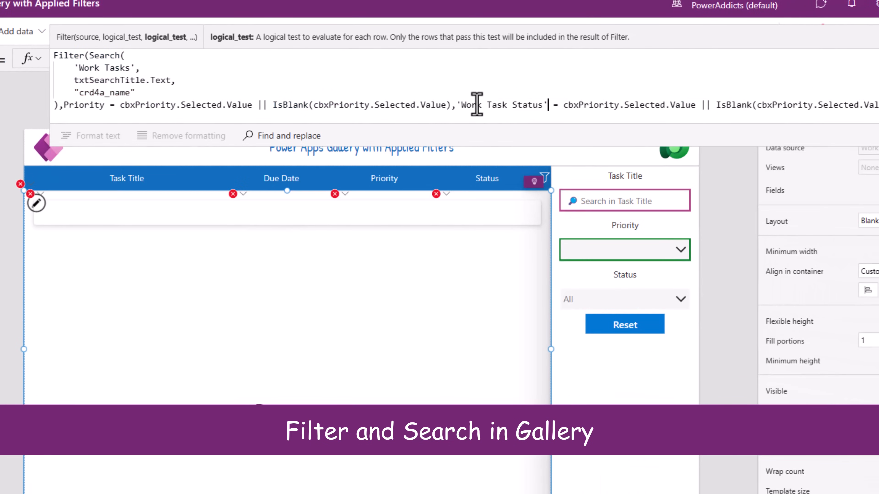
# Step: Replace both cbxPriority references in the 'Work Task Status' condition with cbxStatus and close the Filter formula
pyautogui.moveTo(578, 106); pyautogui.dragTo(620, 109)
pyautogui.write('Status')
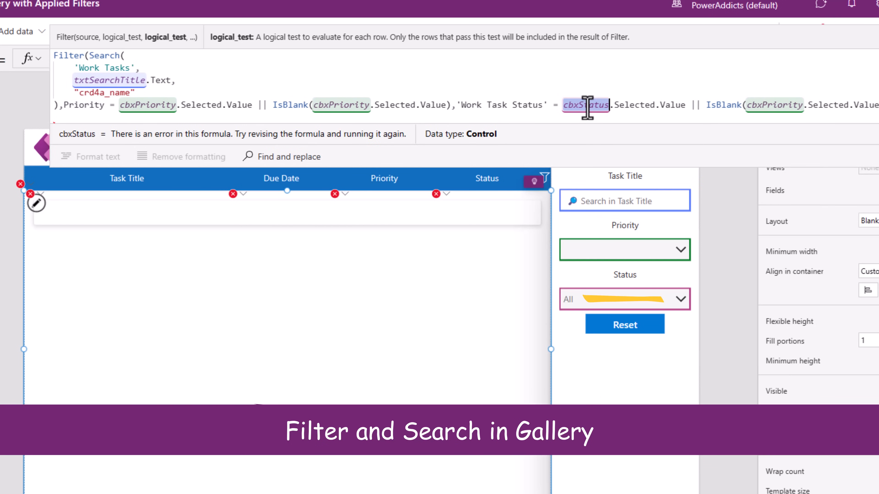
pyautogui.doubleClick(783, 109)
pyautogui.write('cbxStatus')
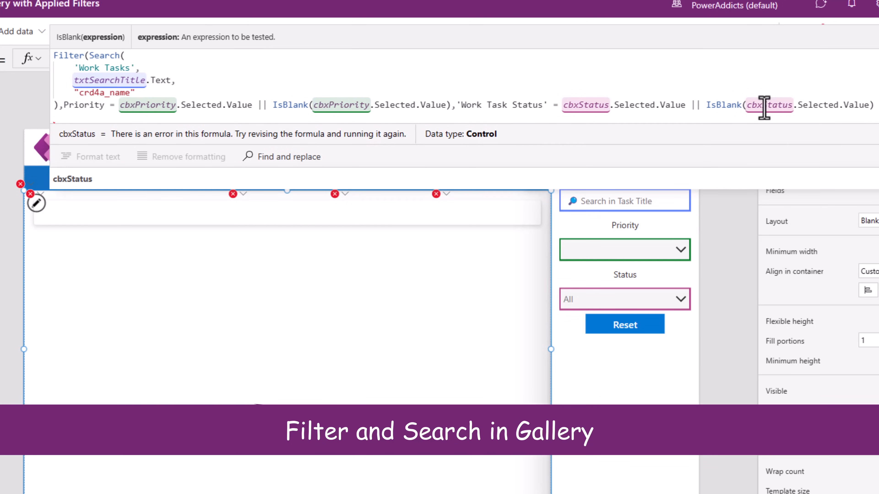
pyautogui.click(878, 108)
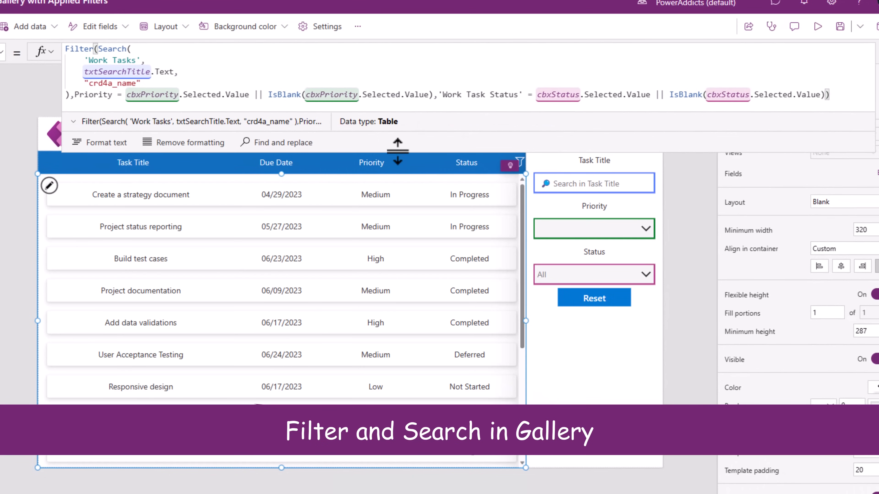
pyautogui.moveTo(397, 151); pyautogui.dragTo(393, 230)
pyautogui.click(100, 258)
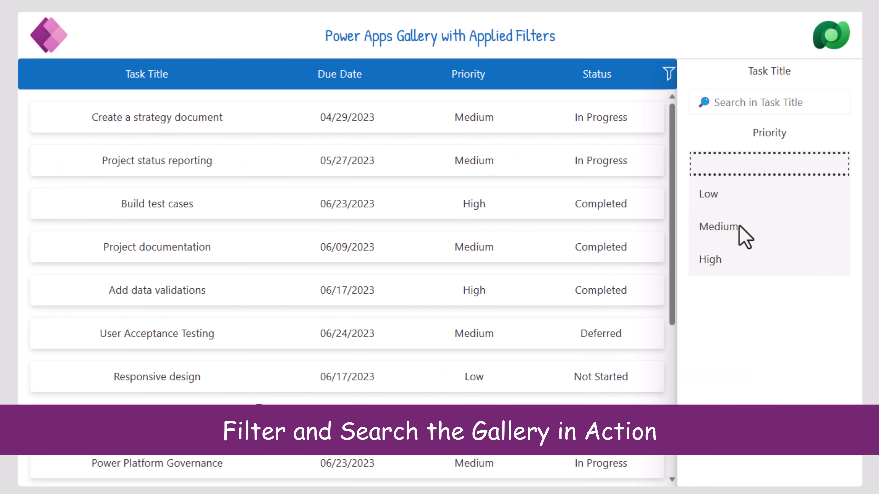
# Step: Test the gallery filters in preview with priority Low, and with priority High combined with status Completed
pyautogui.click(711, 196)
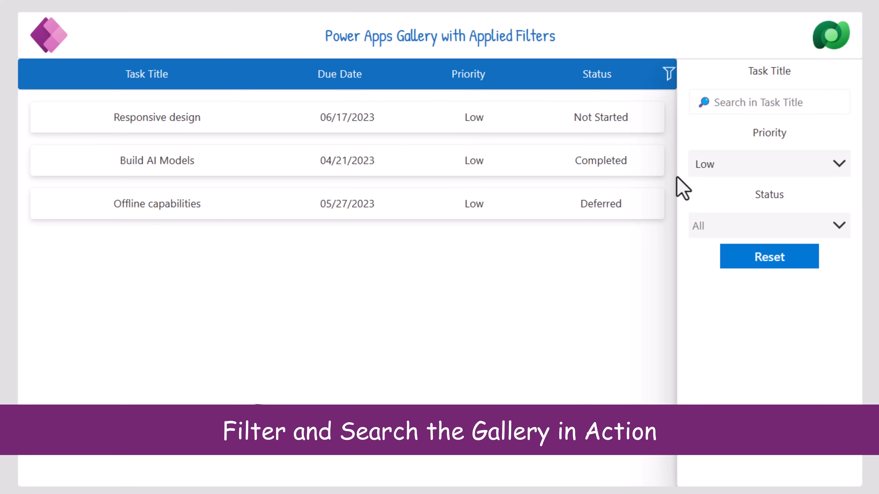
pyautogui.click(709, 166)
pyautogui.click(721, 286)
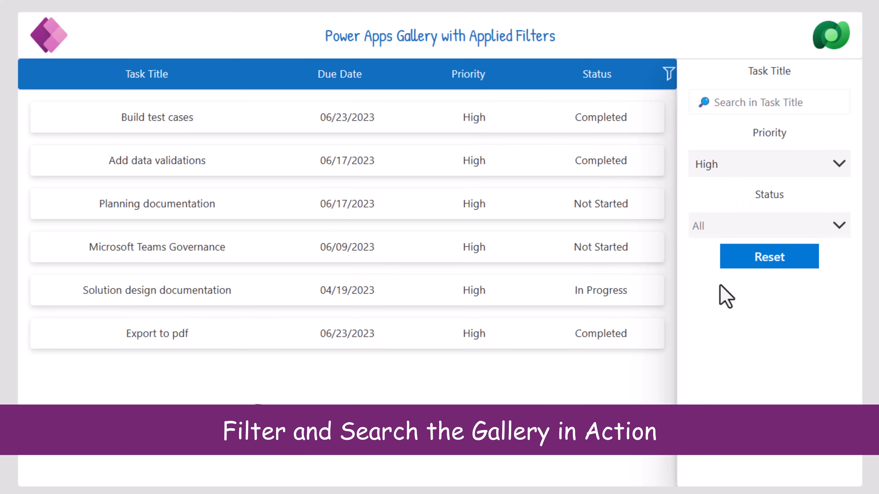
pyautogui.click(712, 232)
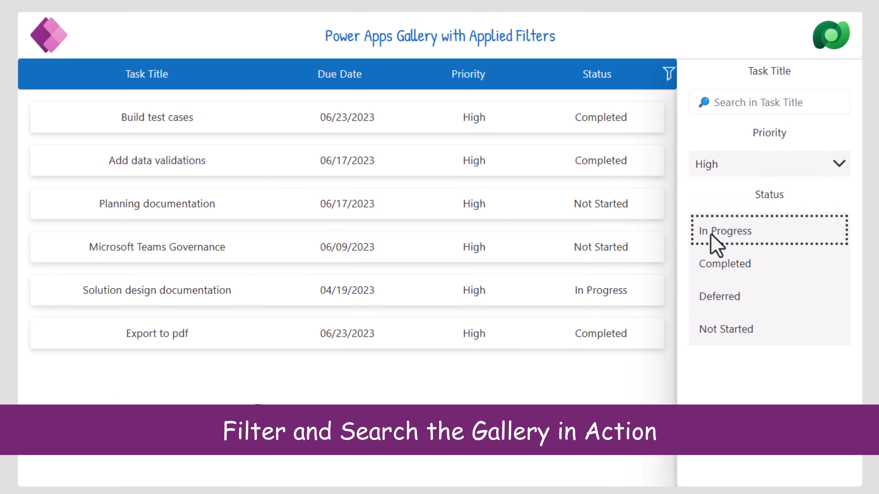
pyautogui.click(726, 270)
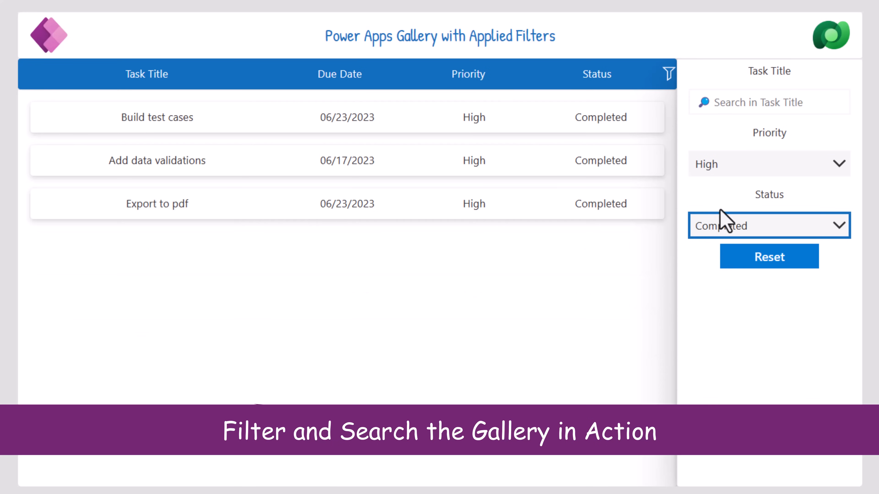
# Step: Test the task title search with "pdf" on top of the active filters and reset all filters
pyautogui.click(732, 97)
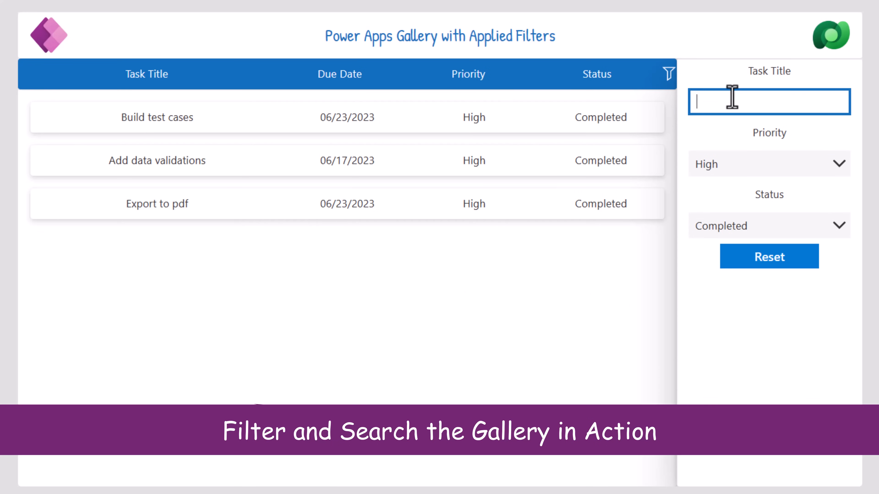
pyautogui.write('pdf')
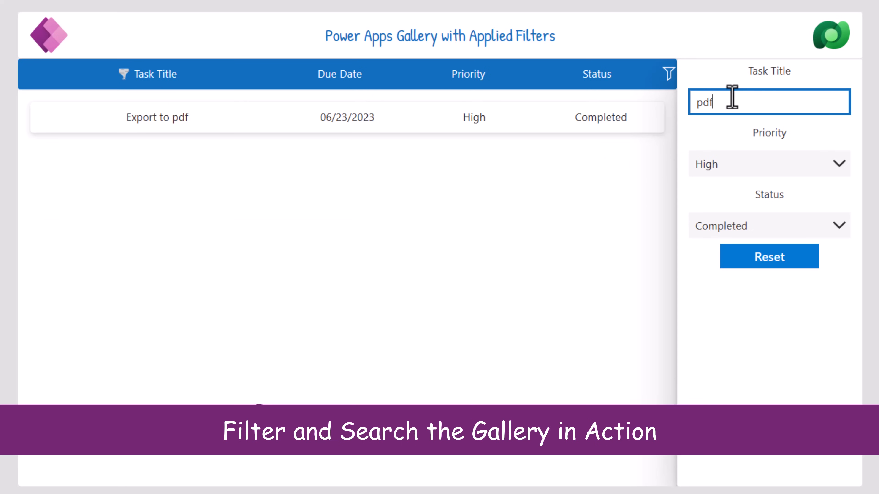
pyautogui.click(779, 257)
pyautogui.click(779, 258)
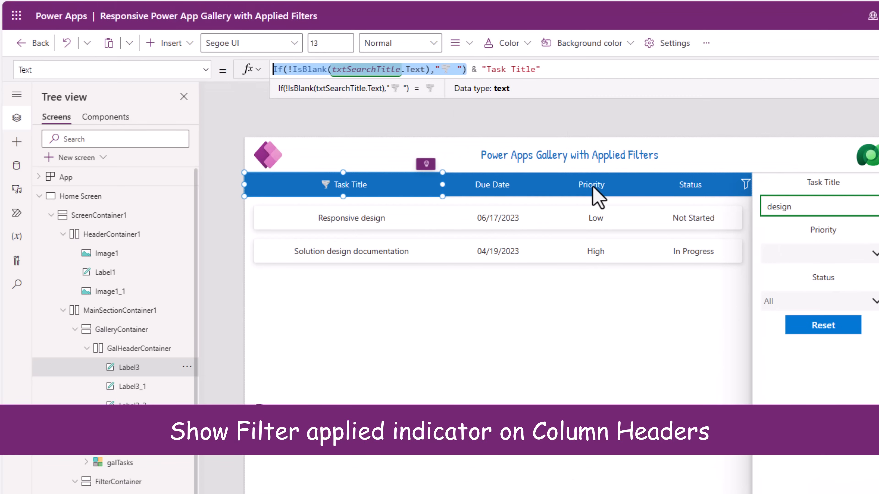
# Step: Prefix the Priority header label's Text with a filter icon using If(!IsBlank(cbxPriority.Selected.Value), …) & "Priority"
pyautogui.click(593, 189)
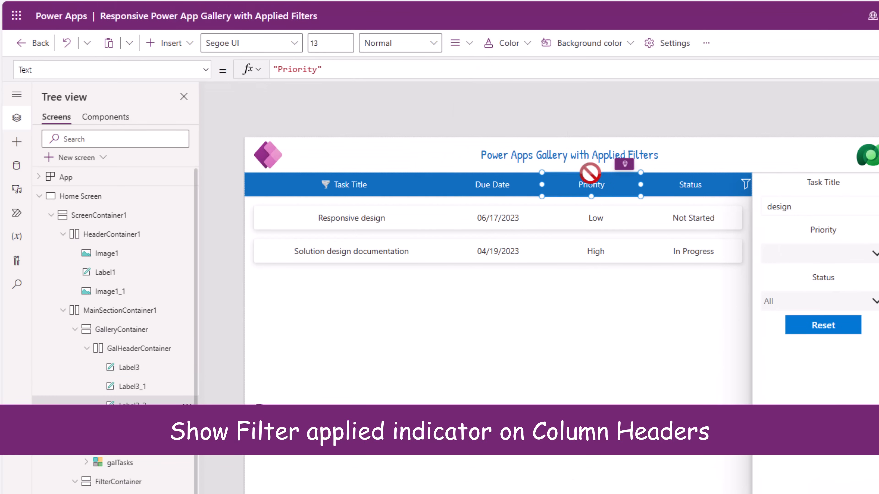
pyautogui.click(273, 70)
pyautogui.write('If(!IsBlank(txtSearchTitle.Text),"🍸 ") &')
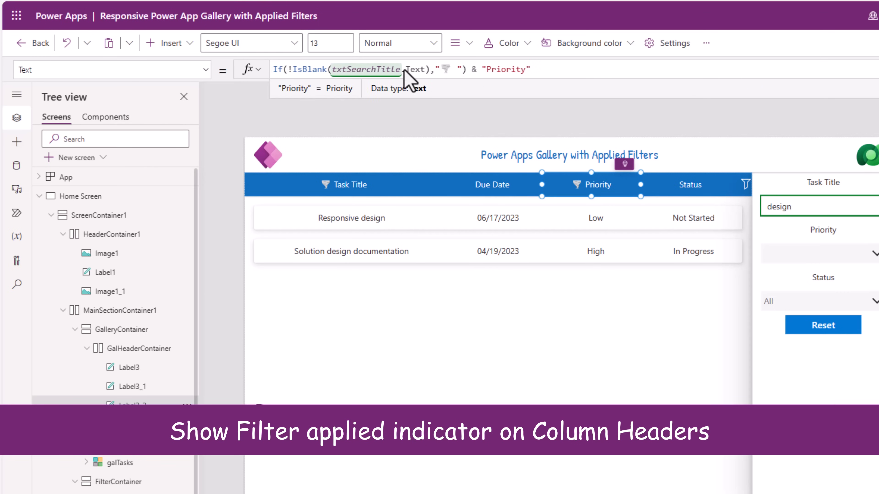
pyautogui.moveTo(332, 69); pyautogui.dragTo(424, 70)
pyautogui.write('cbxPriority')
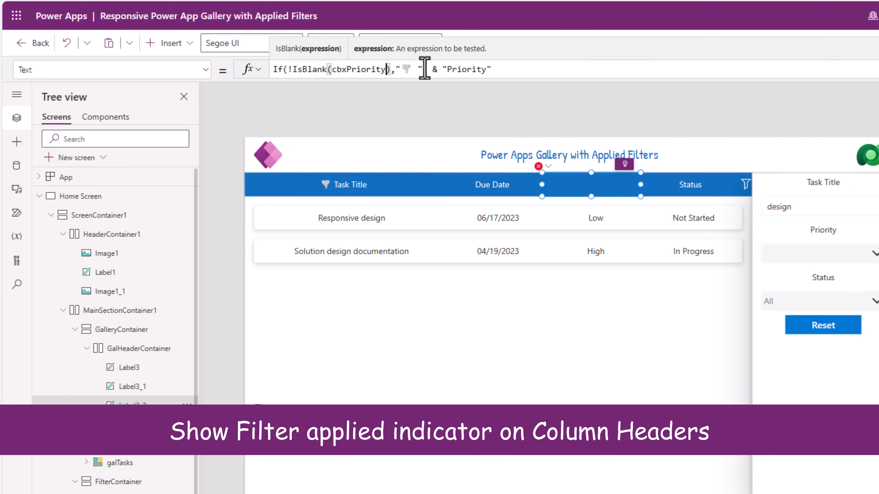
pyautogui.write('.se')
pyautogui.press('Down')
pyautogui.press('Down')
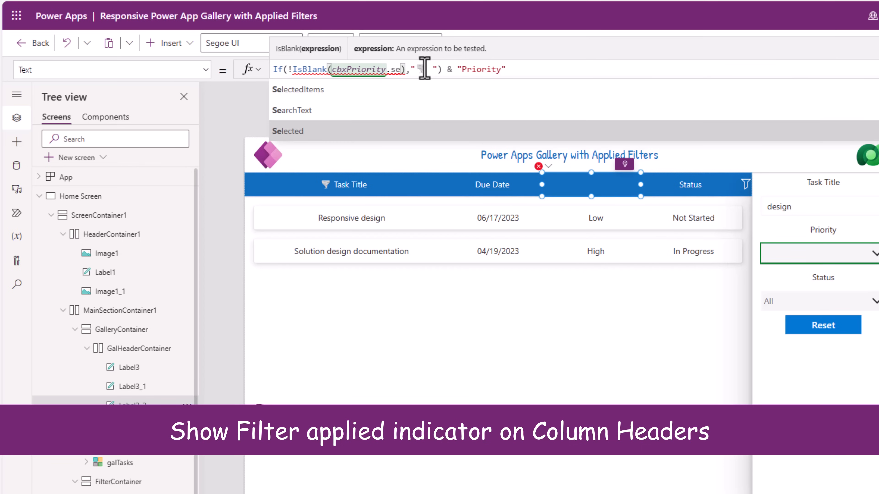
pyautogui.press('Tab')
pyautogui.write('.')
pyautogui.press('Tab')
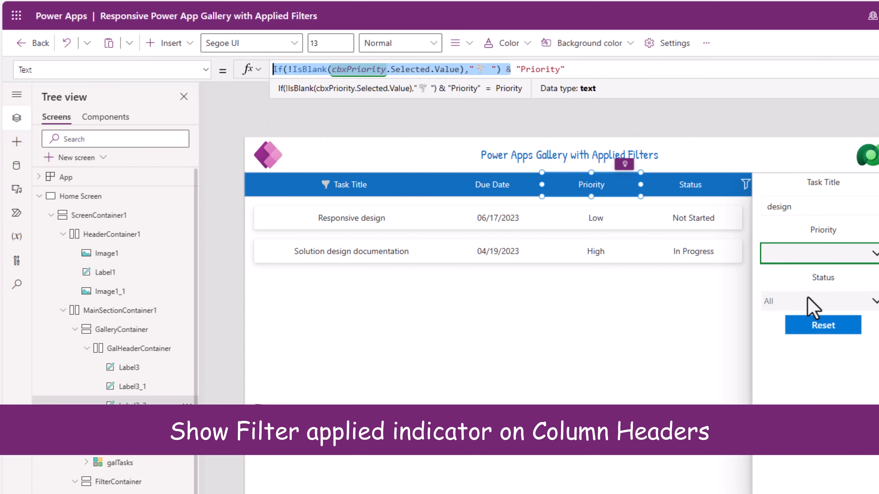
# Step: Prefix the Status header label's Text with a filter icon using If(!IsBlank(cbxStatus.Selected.Value), …) & "Status"
pyautogui.click(678, 190)
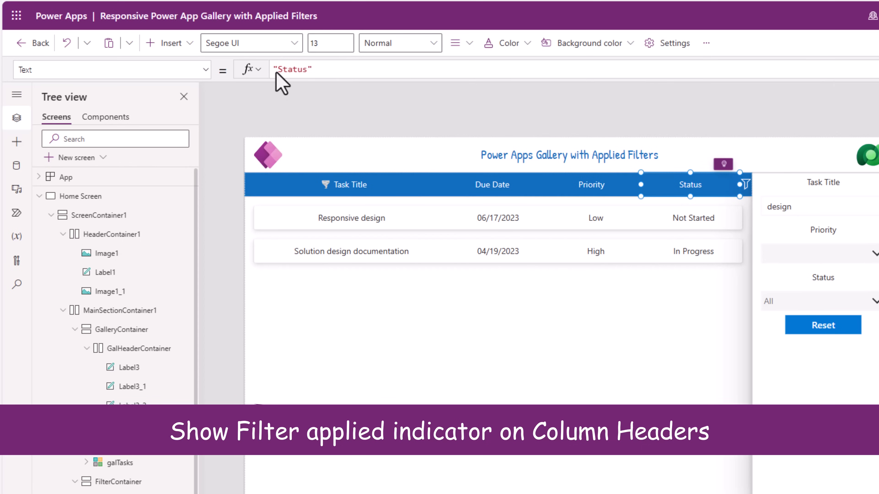
pyautogui.write('If(!IsBlank(cbxStatus.Selected.Value),"🔻 ") &')
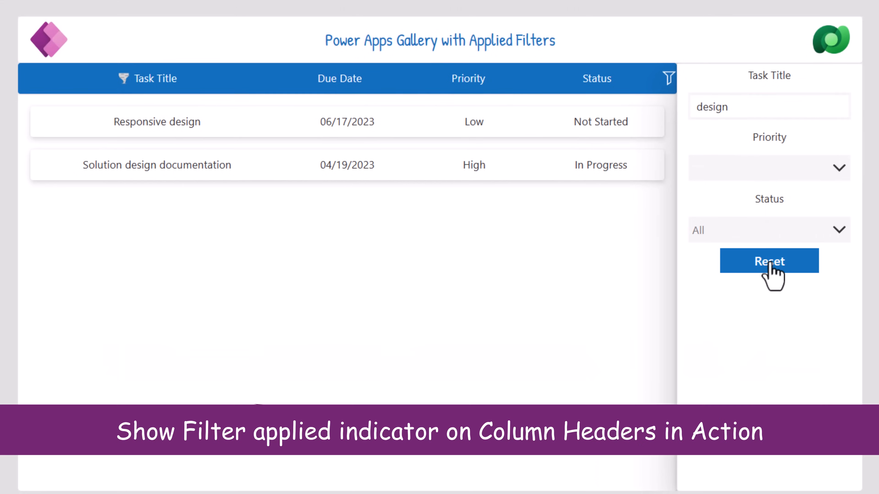
# Step: Test the header filter indicators in preview by resetting the filters, then setting Priority to High and Status to Completed
pyautogui.click(815, 323)
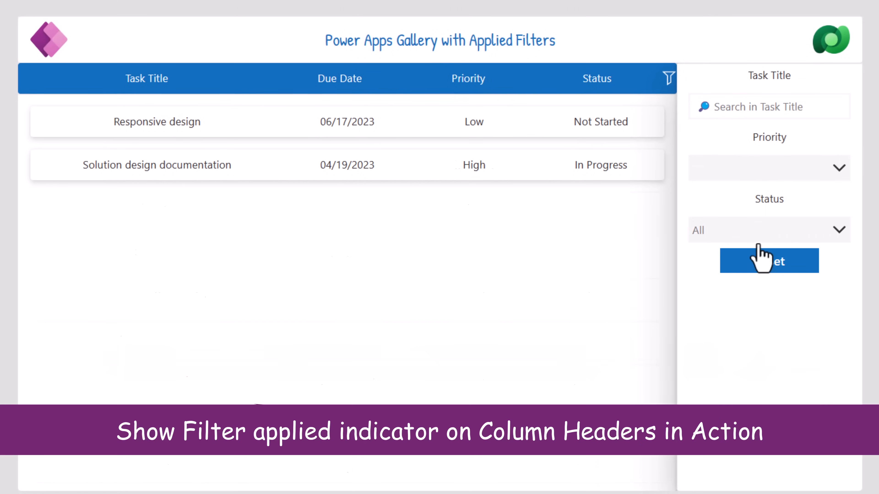
pyautogui.click(735, 171)
pyautogui.click(736, 262)
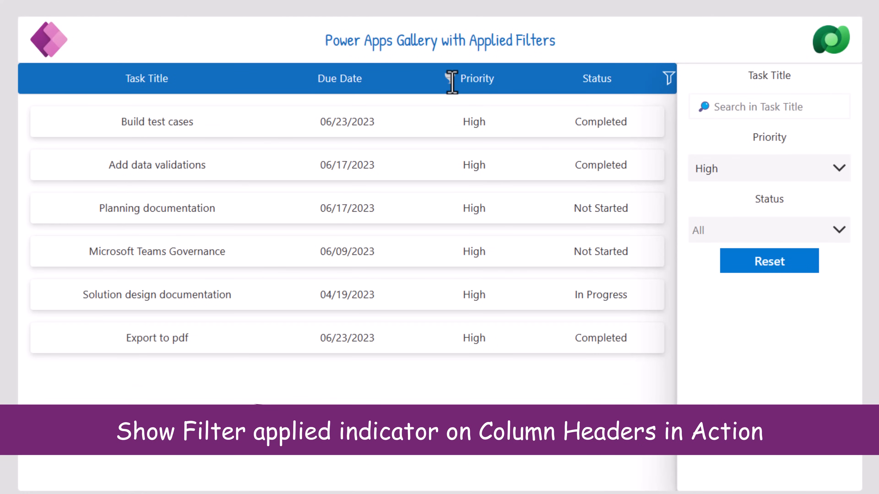
pyautogui.click(752, 229)
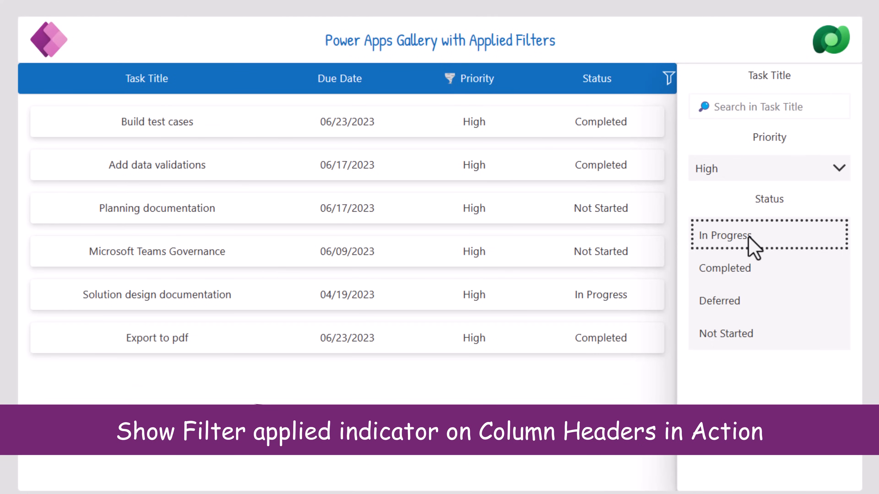
pyautogui.click(744, 270)
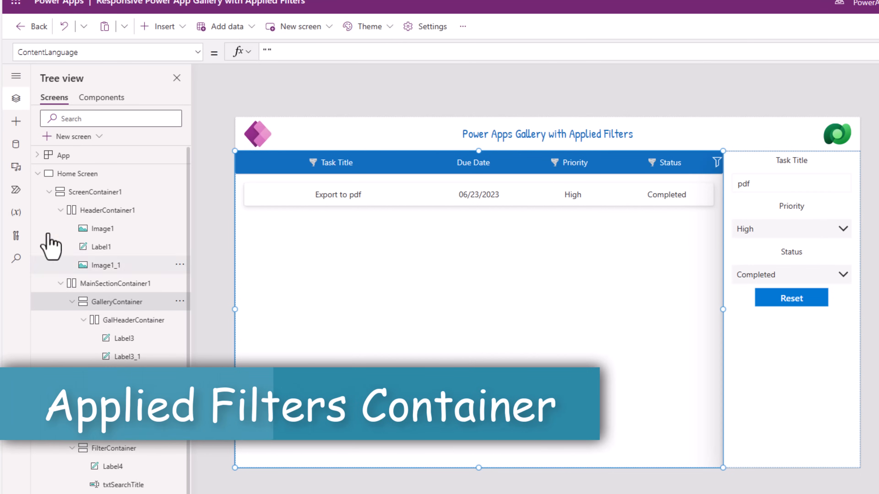
# Step: Add a horizontal container to GalleryContainer and reorder it above the gallery header row
pyautogui.click(16, 121)
pyautogui.click(100, 101)
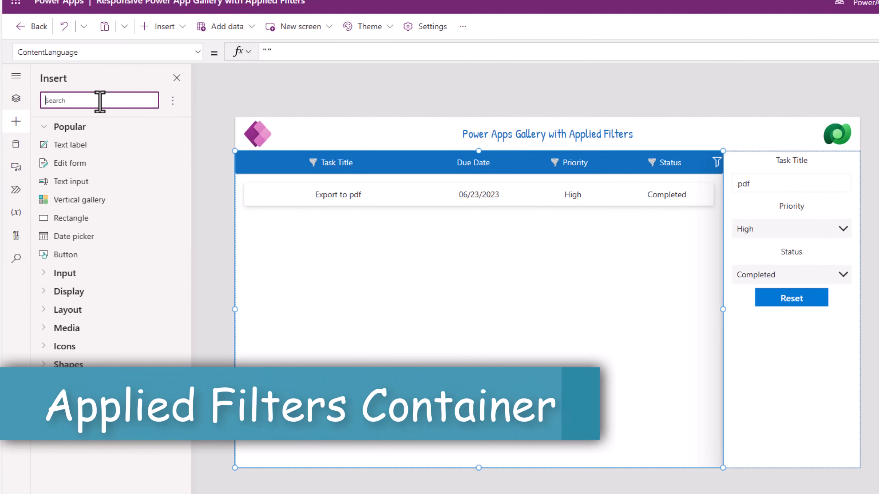
pyautogui.write('contain')
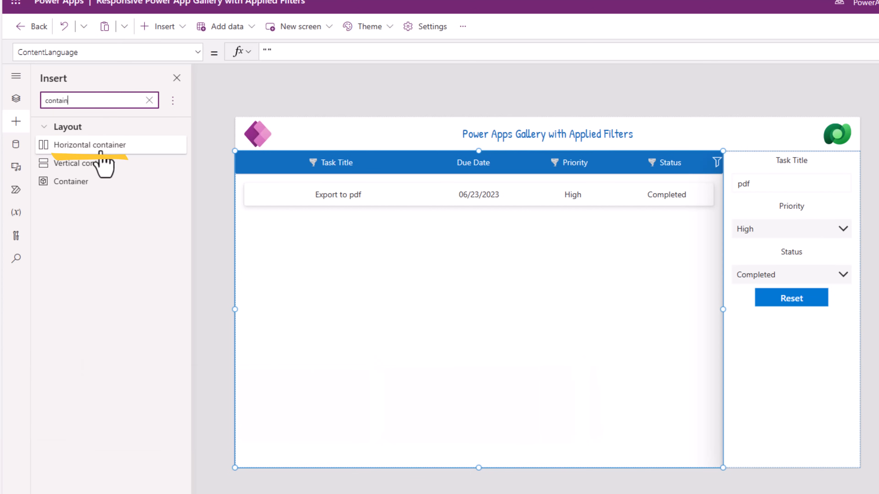
pyautogui.click(100, 151)
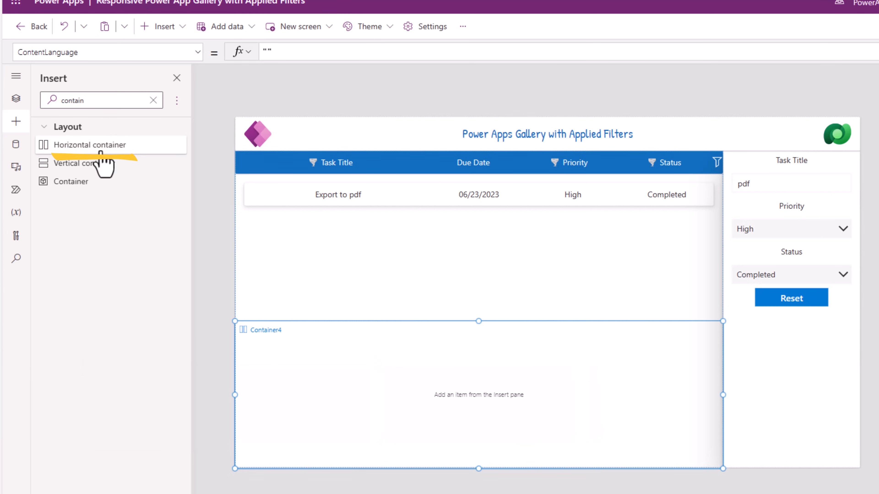
pyautogui.click(17, 104)
pyautogui.rightClick(281, 369)
pyautogui.moveTo(311, 378)
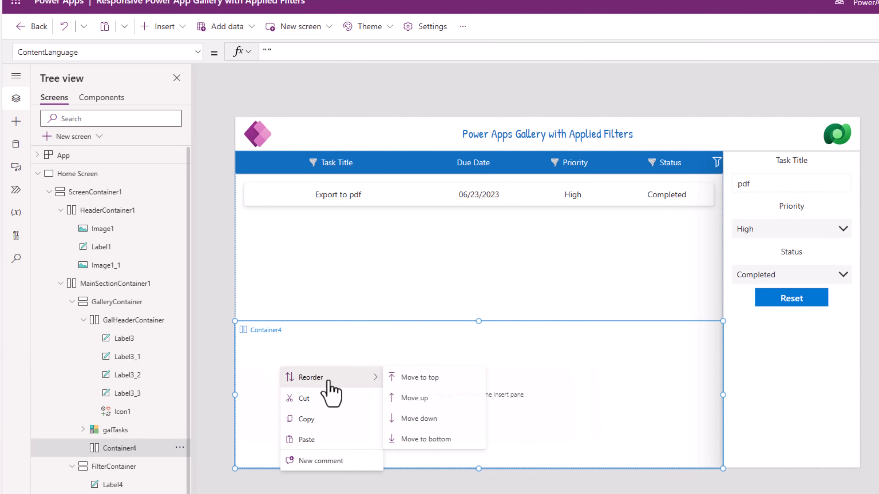
pyautogui.click(407, 379)
# Step: Rename the new container as AppliedFiltersContainer and turn off its flexible height, giving it a low fixed height like the header row
pyautogui.doubleClick(137, 320)
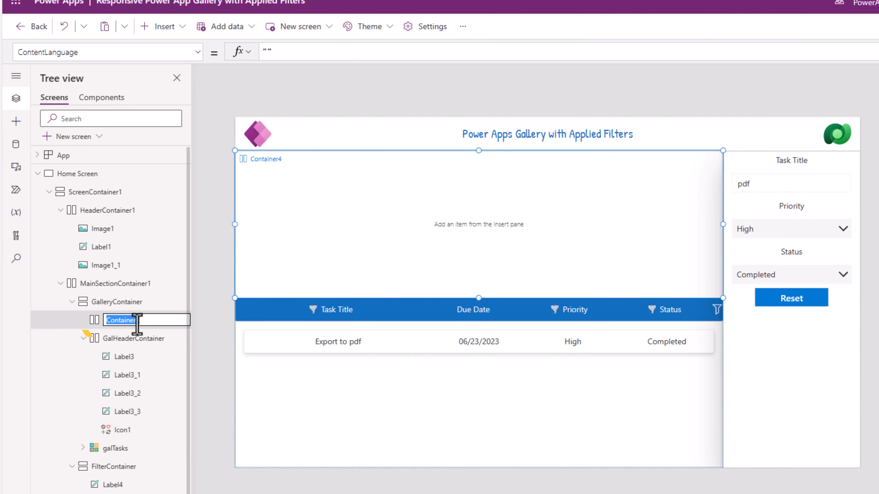
pyautogui.write('AppliedFiltersContainer')
pyautogui.press('Return')
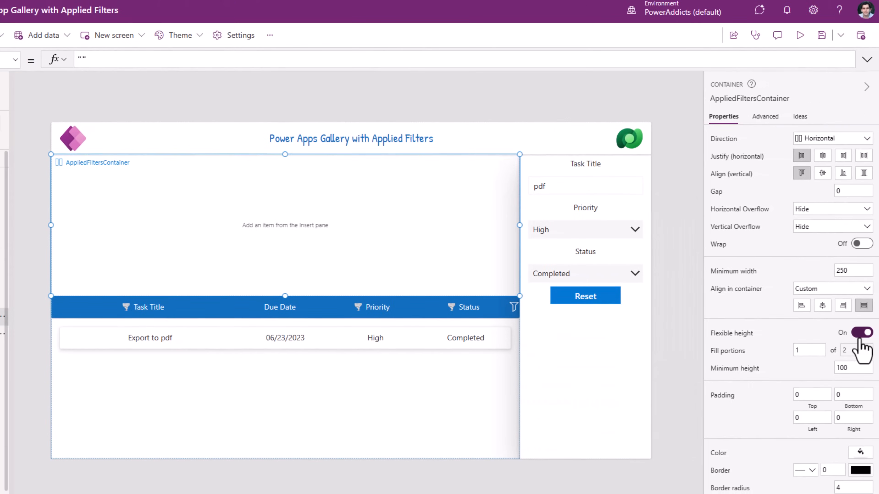
pyautogui.click(862, 333)
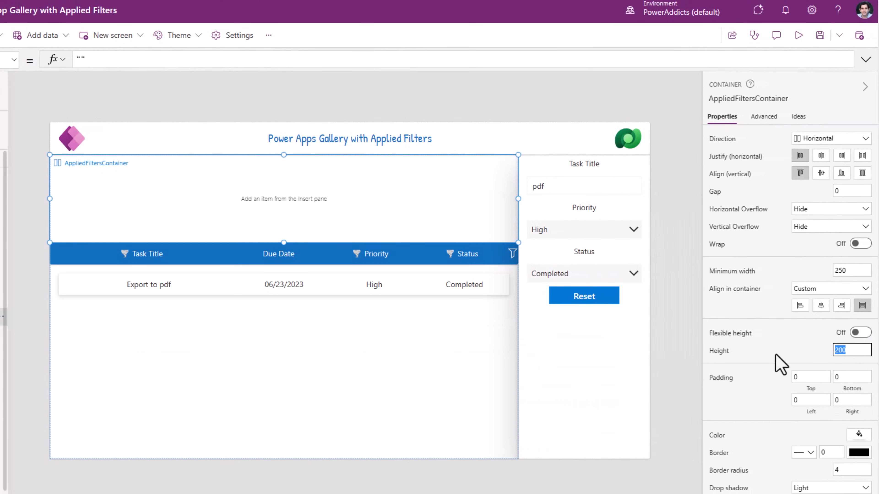
pyautogui.write('0')
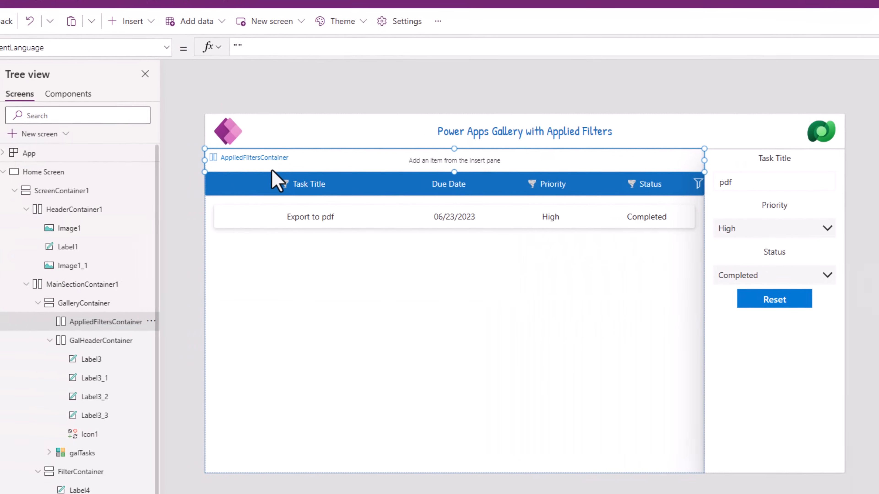
# Step: Insert a text label in AppliedFiltersContainer reading "Applied Filters" followed by a right arrow emoji
pyautogui.click(17, 119)
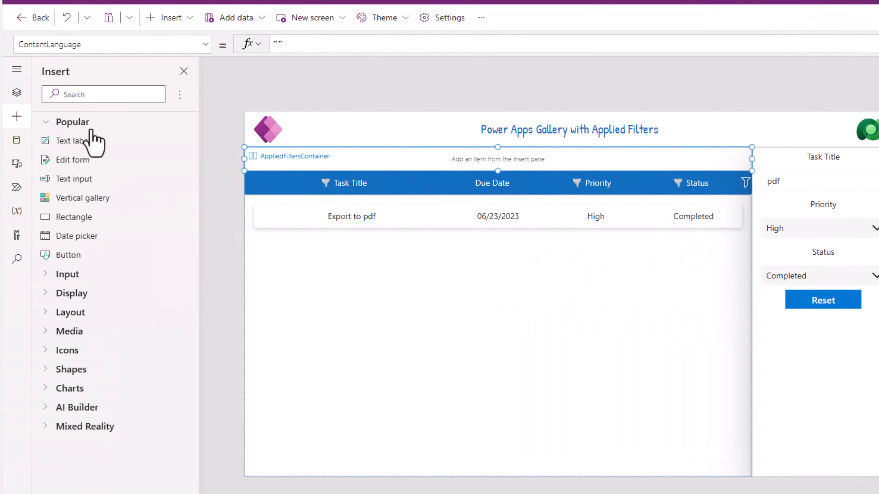
pyautogui.click(91, 143)
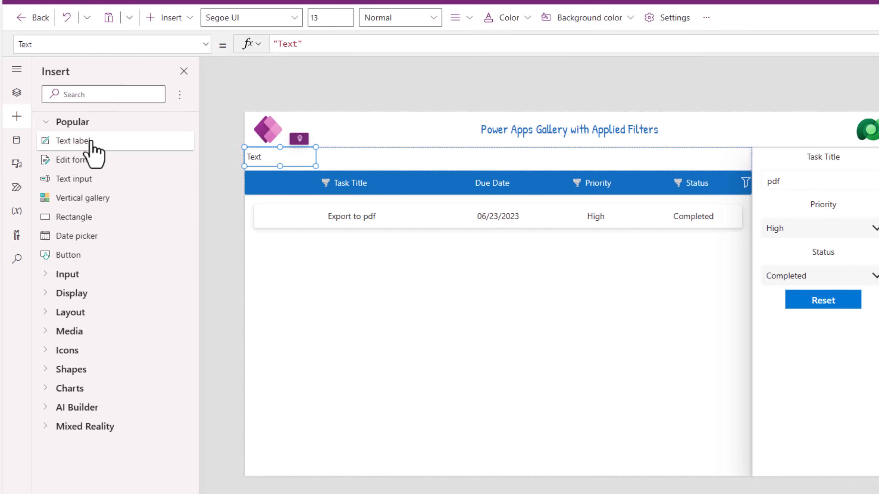
pyautogui.write('Applied Filters')
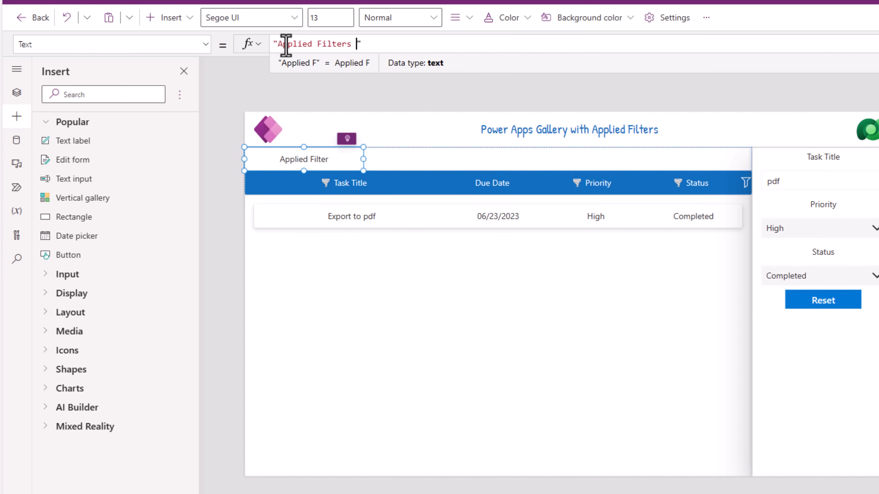
pyautogui.press('super+period')
pyautogui.write('right')
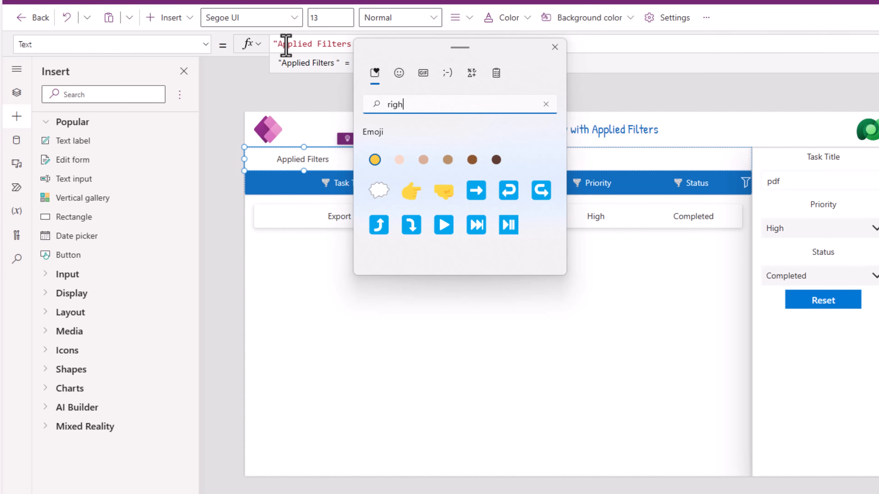
pyautogui.press('Down')
pyautogui.press('Right')
pyautogui.press('Return')
pyautogui.press('Escape')
# Step: Insert a button in AppliedFiltersContainer beside the Applied Filters label
pyautogui.click(373, 163)
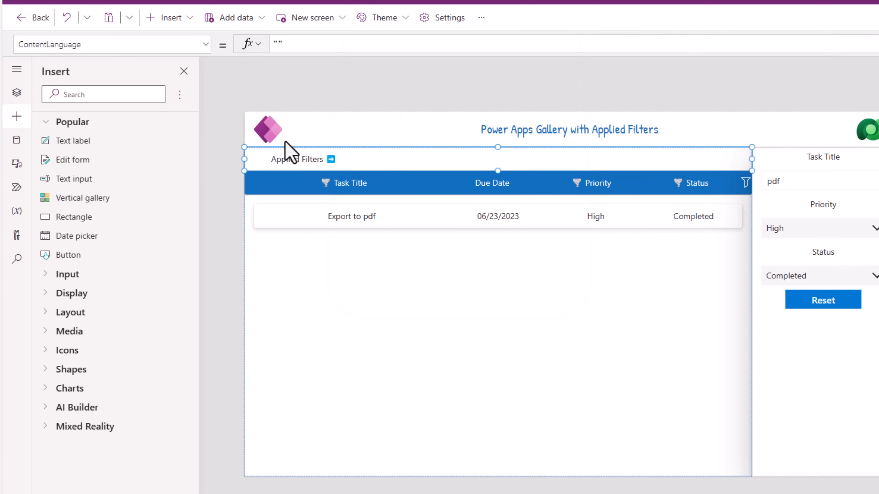
pyautogui.click(82, 94)
pyautogui.write('button')
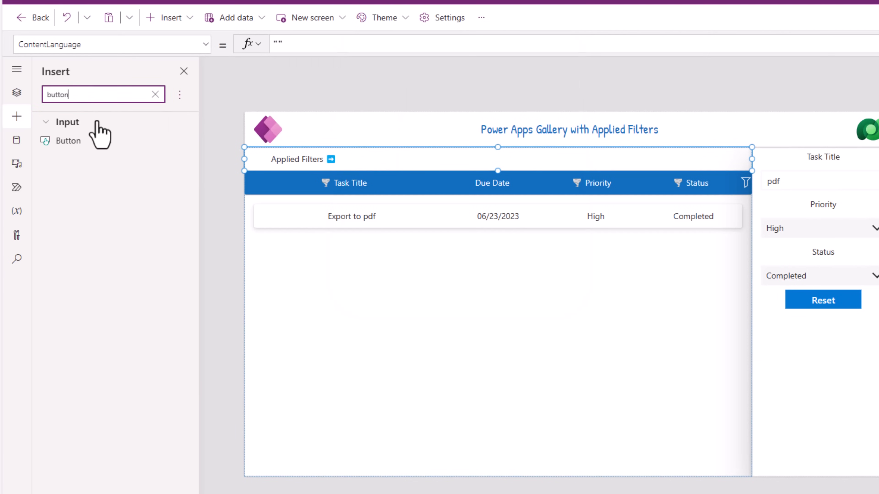
pyautogui.click(95, 141)
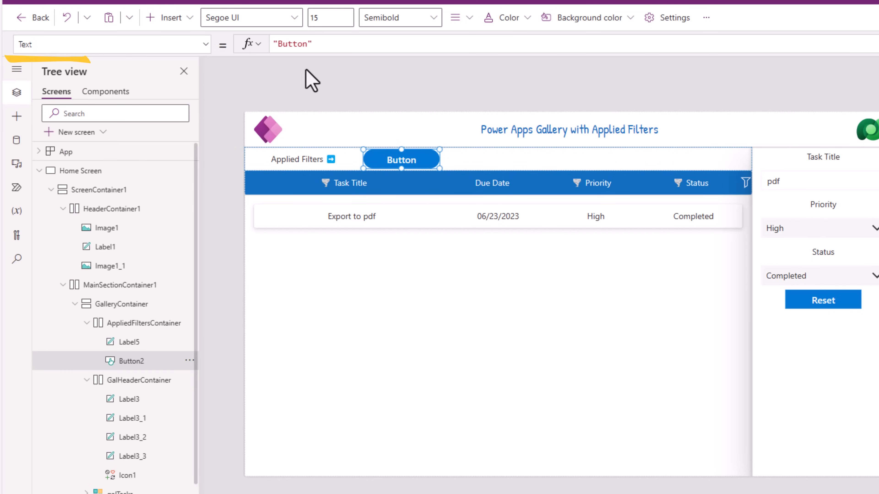
# Step: Set the new button's Text to "(X) Title: " & txtSearchTitle.Text
pyautogui.moveTo(313, 45); pyautogui.dragTo(244, 36)
pyautogui.write('"Titl')
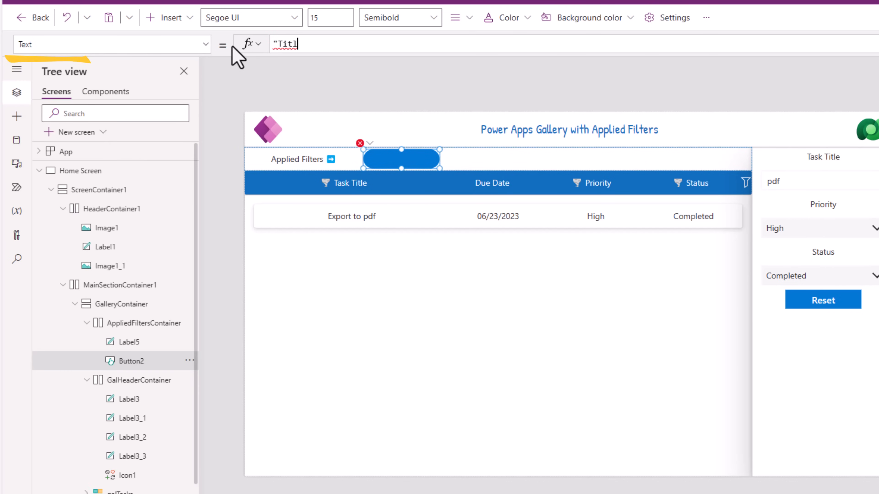
pyautogui.write('e: " &')
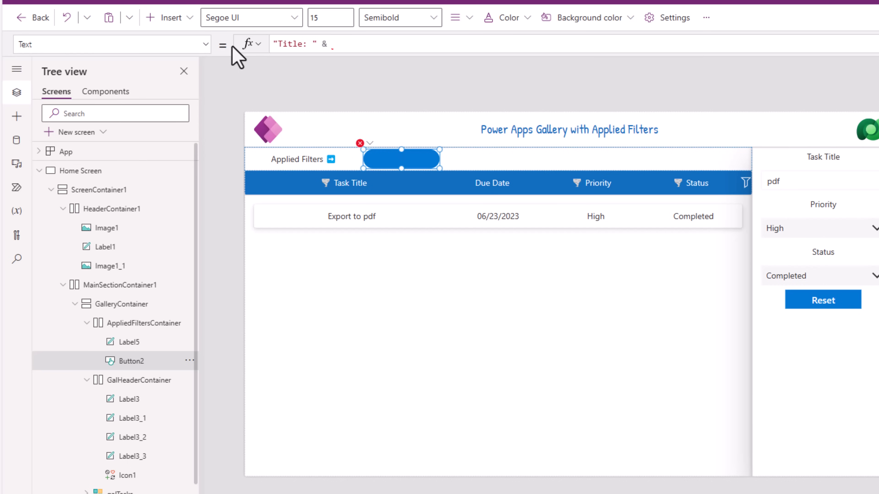
pyautogui.write(' txtSearchTitle')
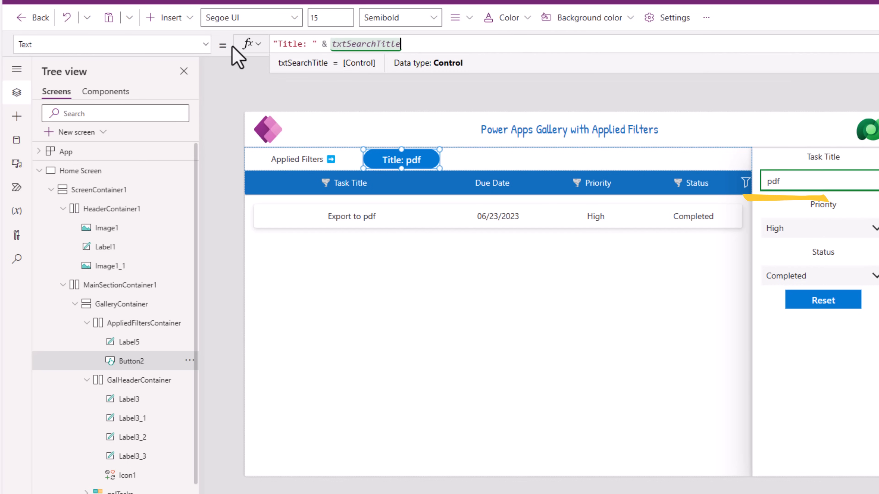
pyautogui.write('.Text')
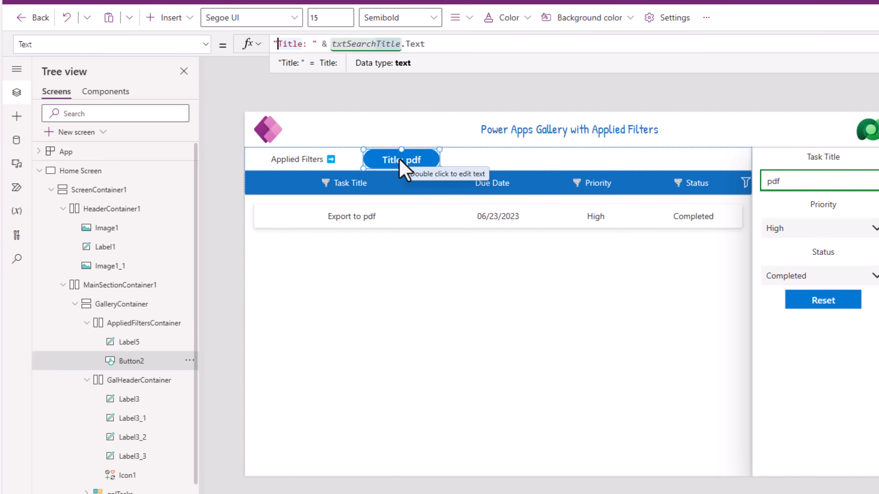
pyautogui.write('(X)')
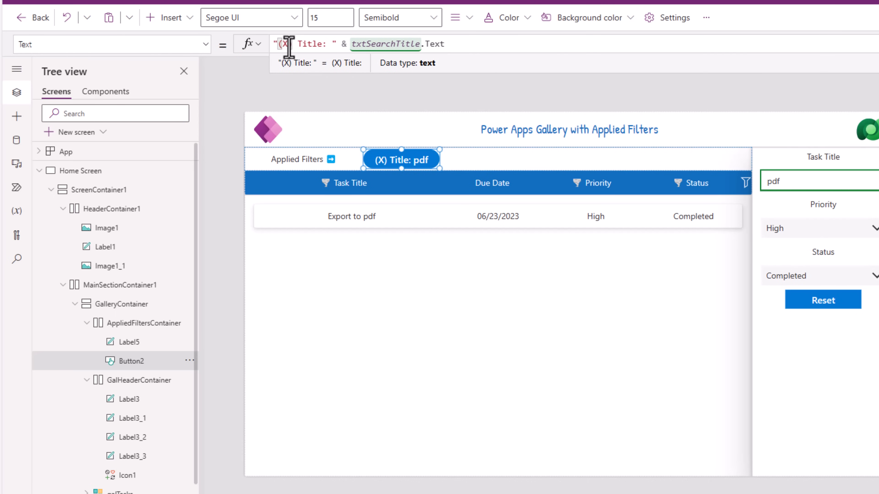
# Step: Set the title filter button's OnSelect to Reset(txtSearchTitle)
pyautogui.click(205, 44)
pyautogui.write('OnSelect')
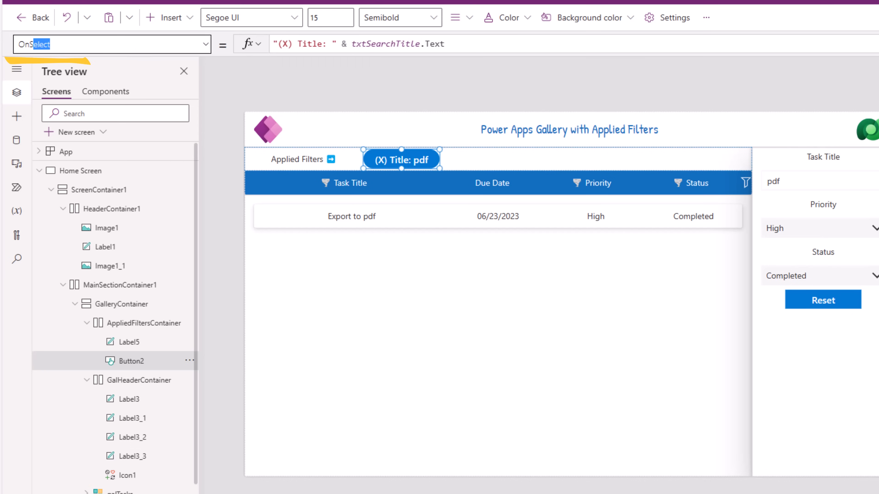
pyautogui.press('Return')
pyautogui.doubleClick(291, 43)
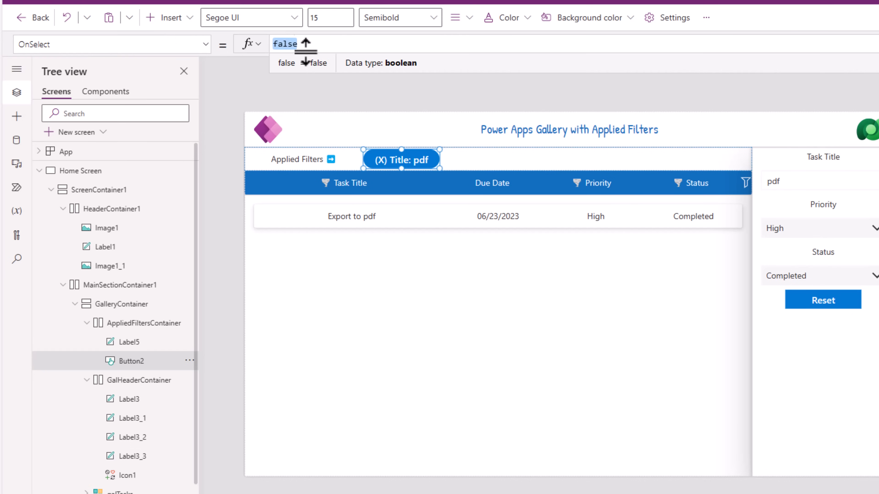
pyautogui.write('RESET(txtSearchTitle')
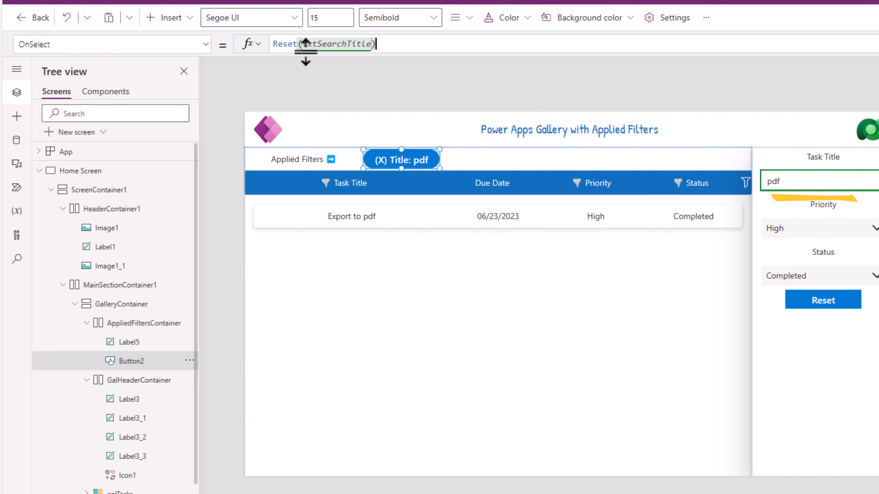
# Step: Set the title filter button's Visible property to !IsBlank(txtSearchTitle.Text)
pyautogui.click(121, 43)
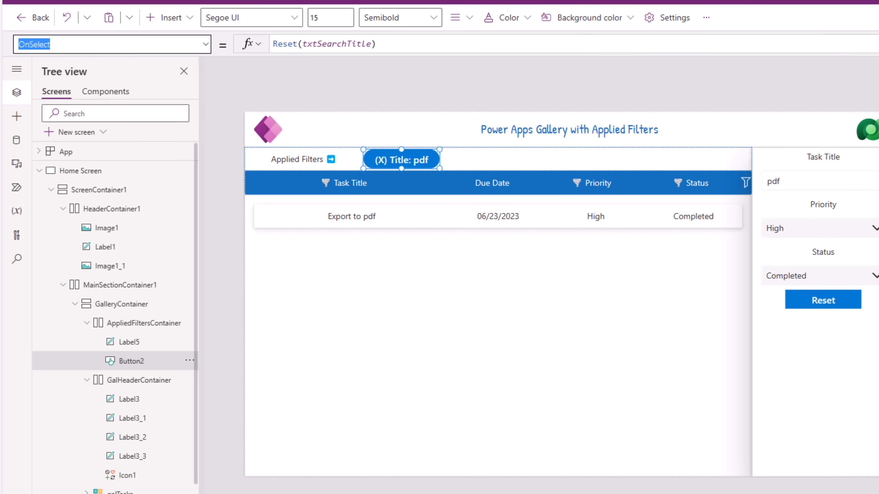
pyautogui.write('Visible')
pyautogui.press('Return')
pyautogui.doubleClick(319, 46)
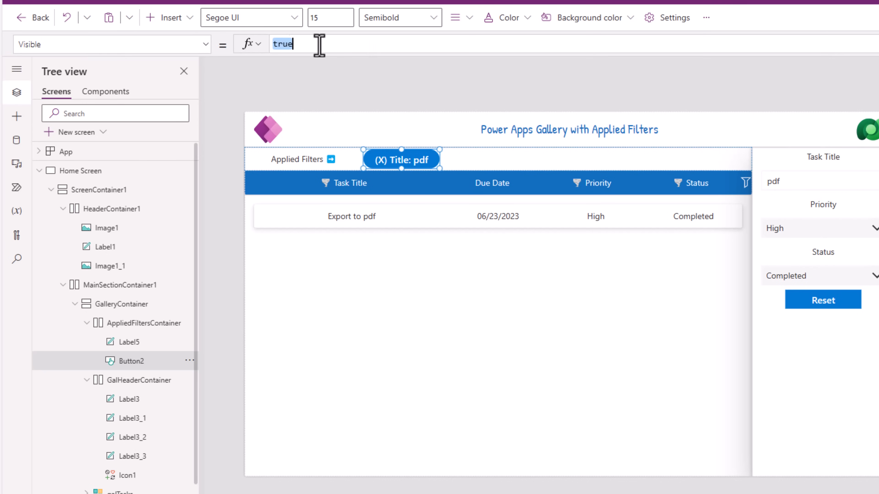
pyautogui.write('!IsBlank(txtSearchTitle.te')
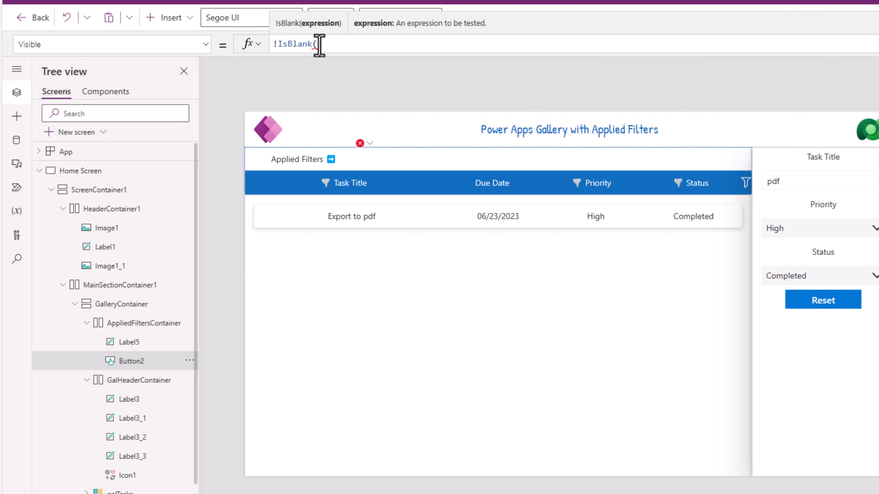
pyautogui.write('xt)')
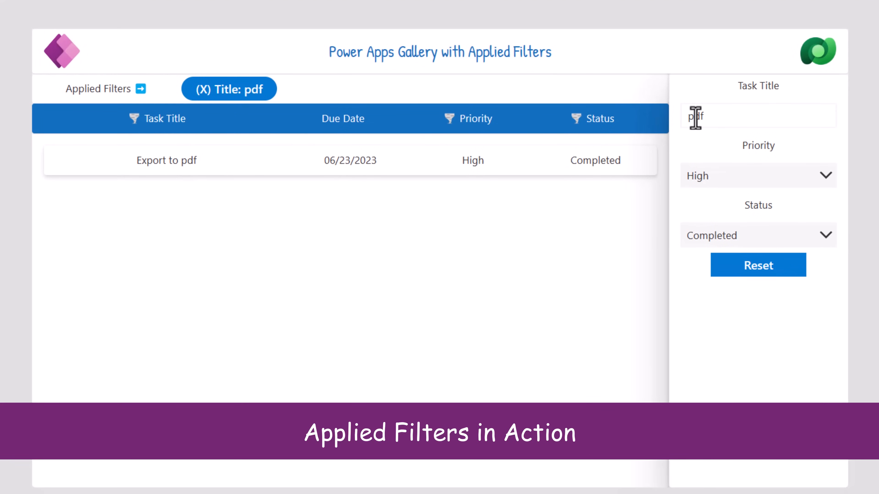
# Step: Test the title filter button in preview by clearing the "pdf" search with the filter panel hidden, then search titles for "valid"
pyautogui.click(661, 119)
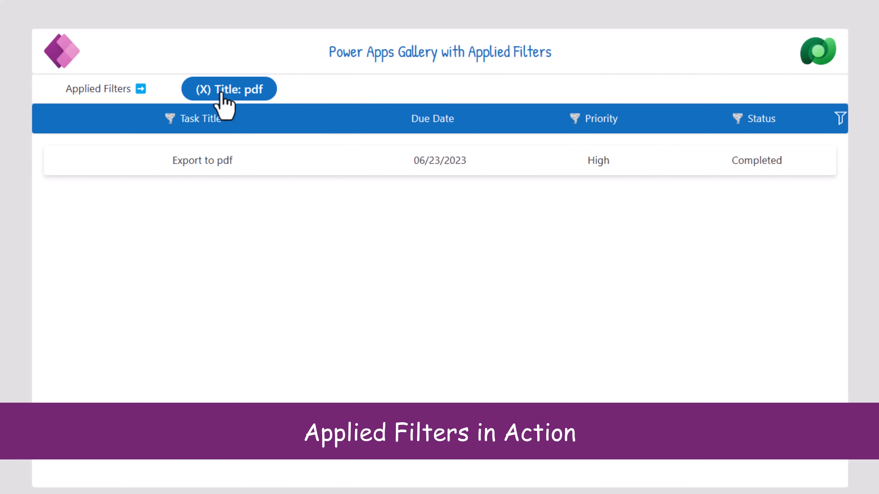
pyautogui.click(220, 94)
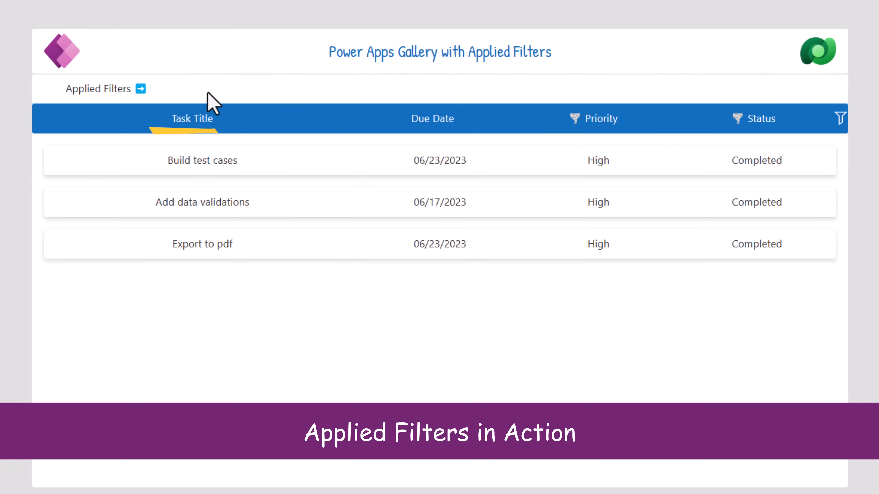
pyautogui.click(840, 119)
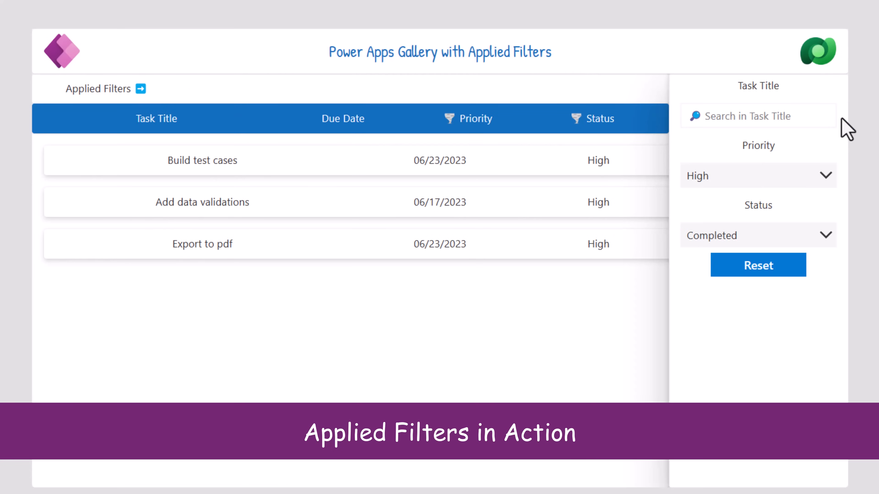
pyautogui.click(722, 123)
pyautogui.write('valid')
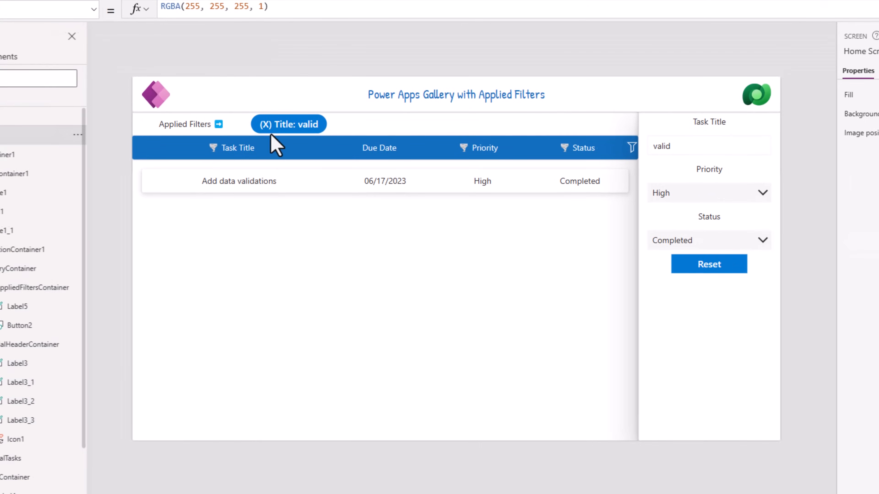
# Step: Duplicate the title filter button twice in the applied-filters bar
pyautogui.click(244, 90)
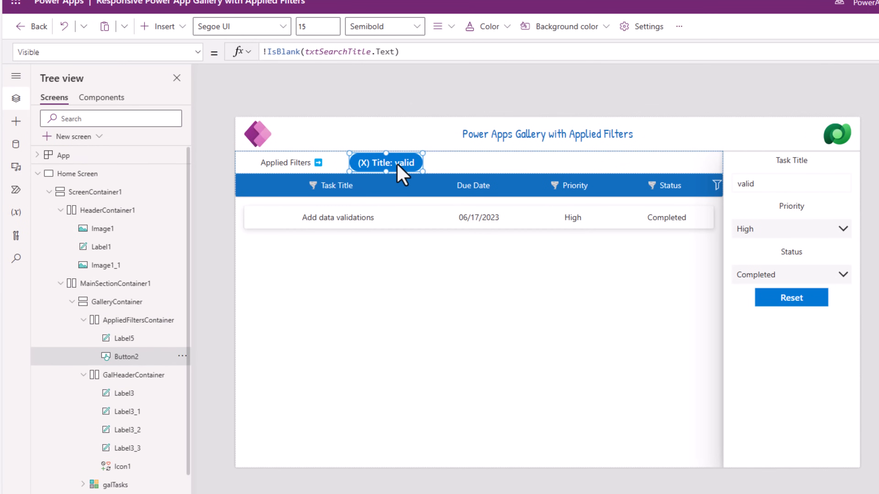
pyautogui.hotkey('ctrl', 'c')
pyautogui.hotkey('ctrl', 'v')
pyautogui.hotkey('ctrl', 'v')
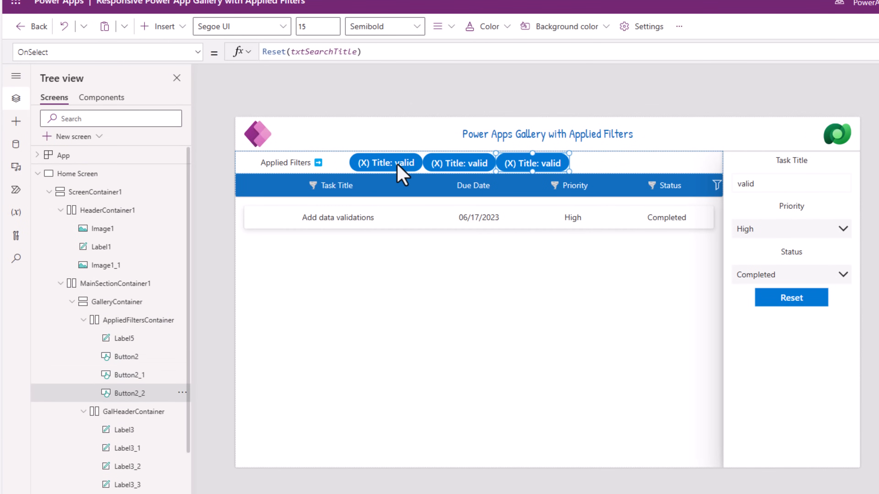
# Step: Set the first duplicated button's OnSelect to Reset(cbxPriority)
pyautogui.click(471, 166)
pyautogui.click(312, 52)
pyautogui.doubleClick(312, 52)
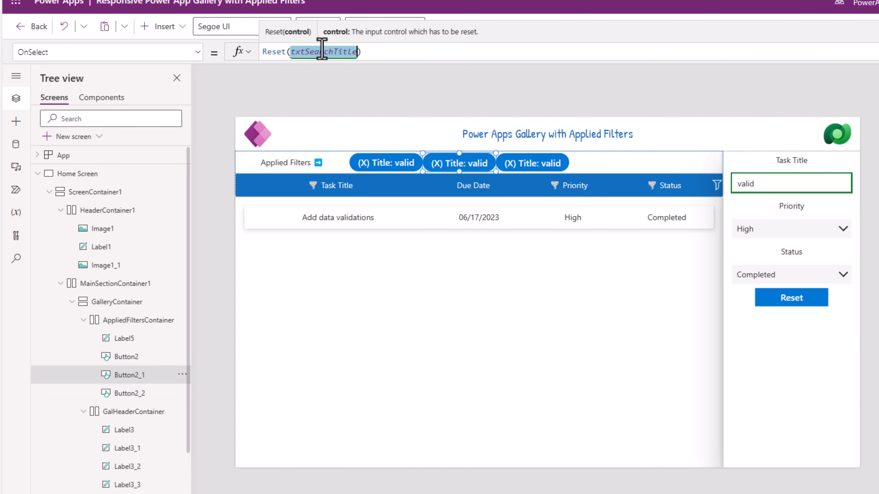
pyautogui.write('cbxpr')
pyautogui.press('Tab')
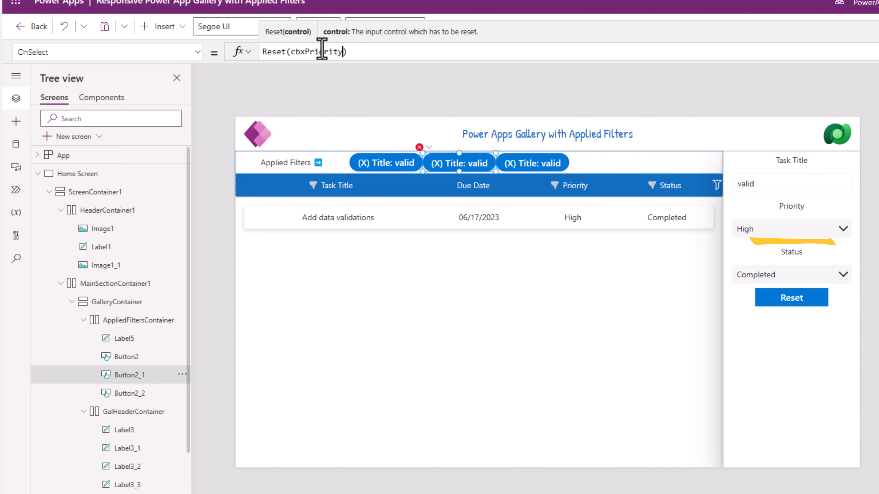
# Step: Set the priority filter button's Text to "(X) Priority: " & cbxPriority.Selected.Value
pyautogui.click(144, 51)
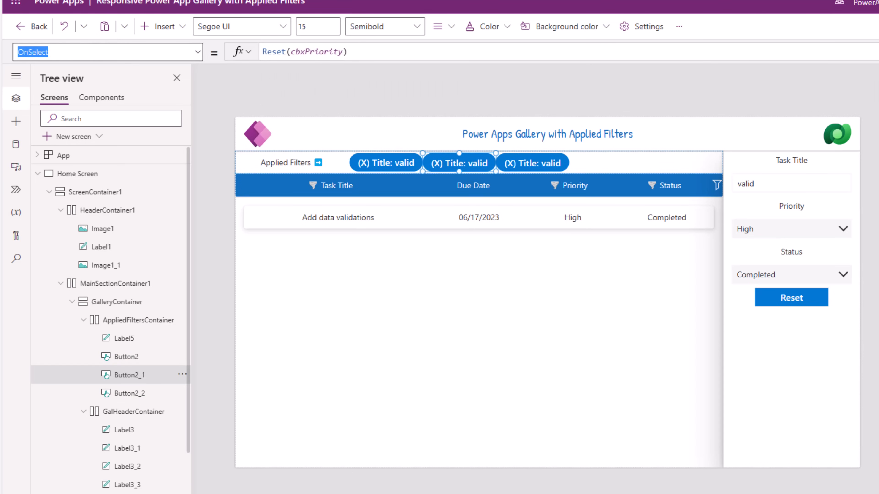
pyautogui.write('Text')
pyautogui.press('Return')
pyautogui.doubleClick(297, 52)
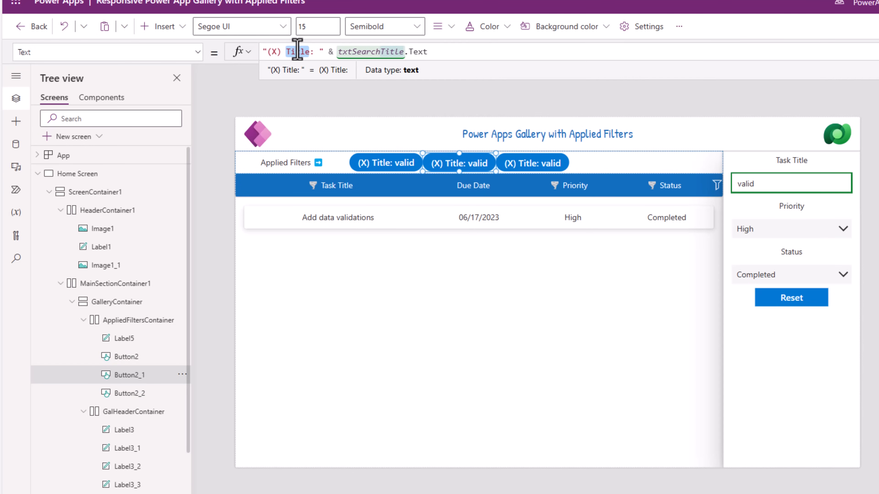
pyautogui.write('Priority')
pyautogui.doubleClick(369, 54)
pyautogui.write('cbxPriority')
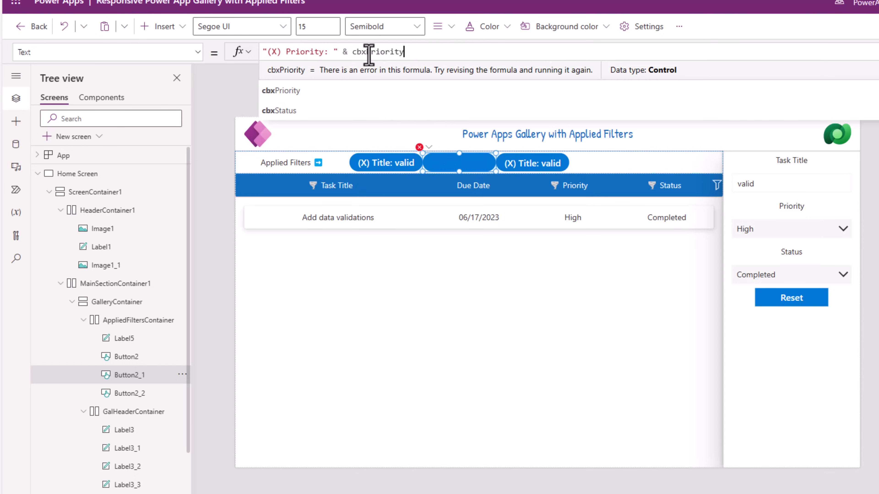
pyautogui.write('.Selected')
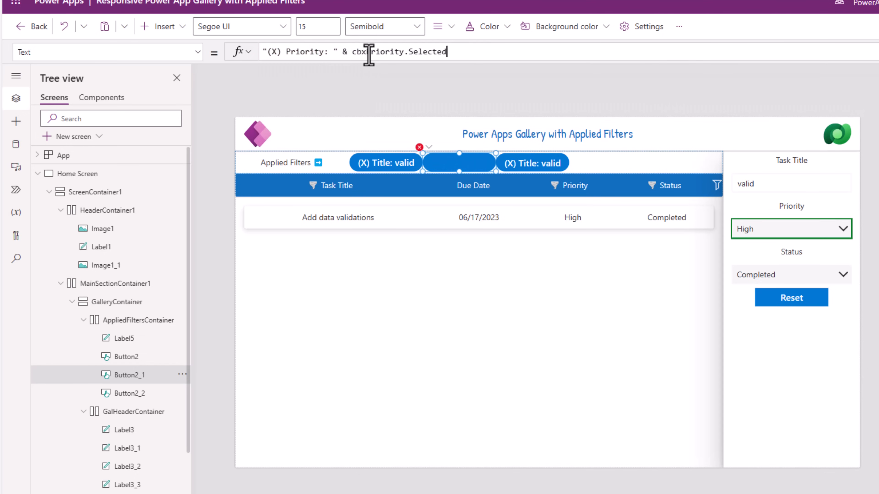
pyautogui.write('.Value')
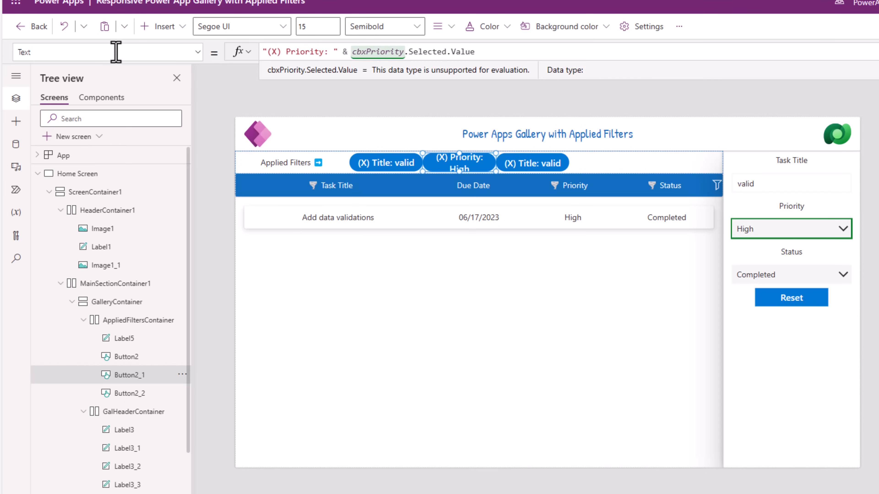
# Step: Set the priority filter button's Visible property to !IsBlank(cbxPriority.Selected.Value), and select the second duplicated button
pyautogui.click(118, 52)
pyautogui.write('Visible')
pyautogui.press('Return')
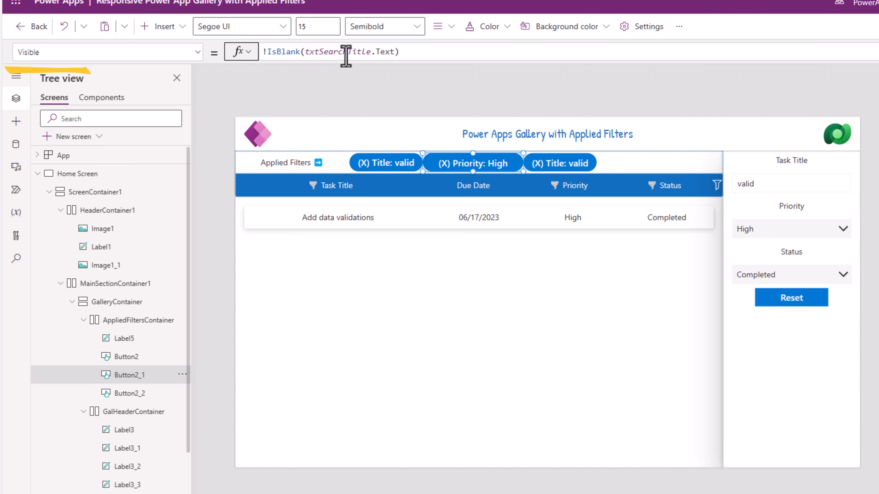
pyautogui.doubleClick(392, 54)
pyautogui.write('cbxPriority.Selected.Value')
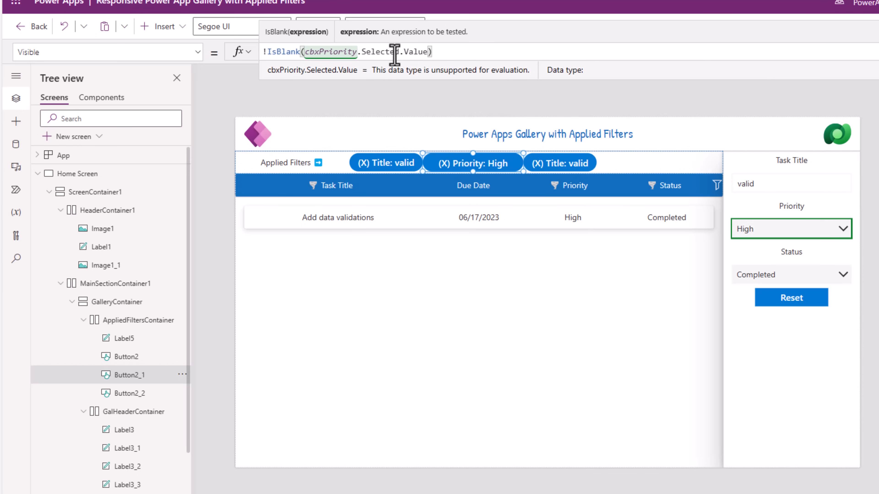
pyautogui.click(570, 166)
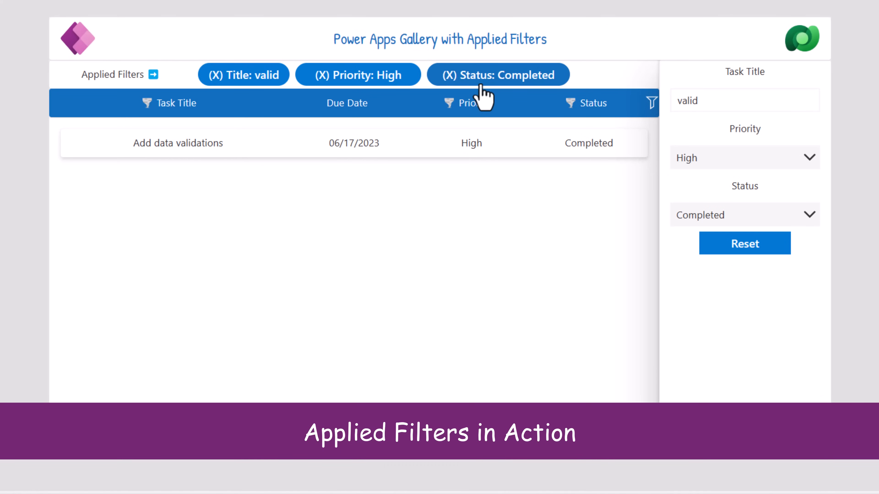
# Step: Test the filter buttons in preview: reset everything, filter by Medium priority and Completed status, and clear both filters with their buttons
pyautogui.click(766, 245)
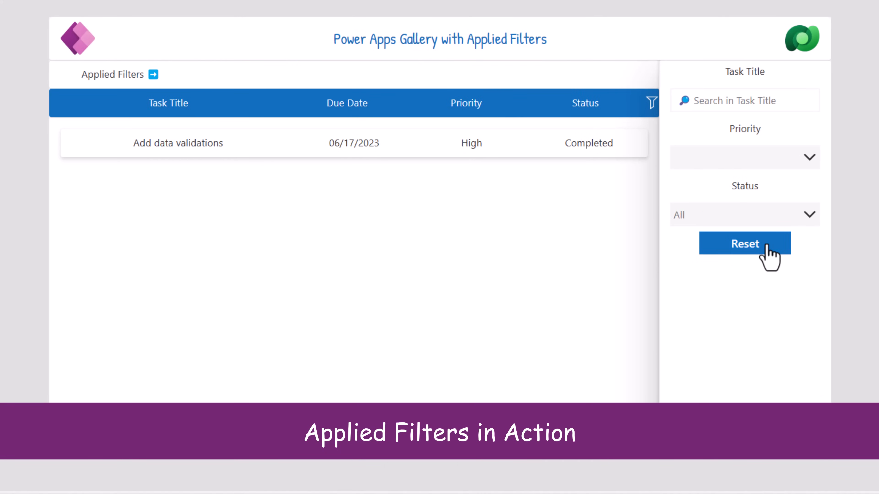
pyautogui.click(735, 158)
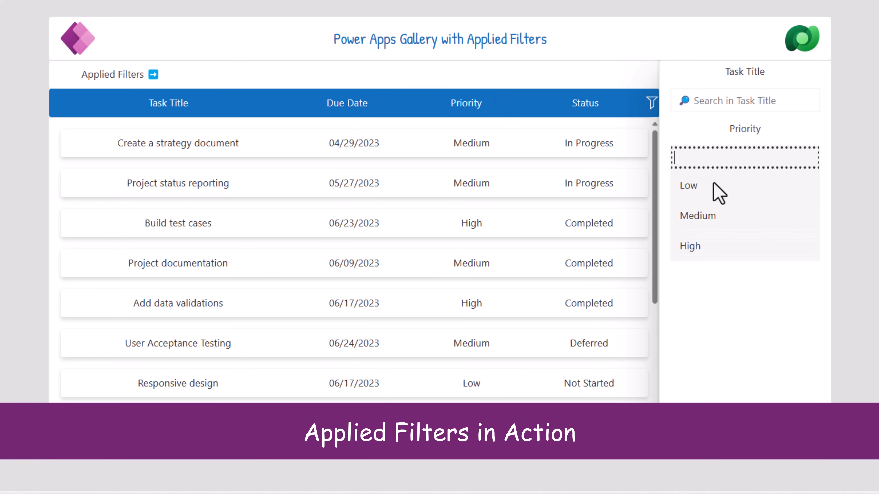
pyautogui.click(714, 216)
pyautogui.click(693, 229)
pyautogui.click(696, 258)
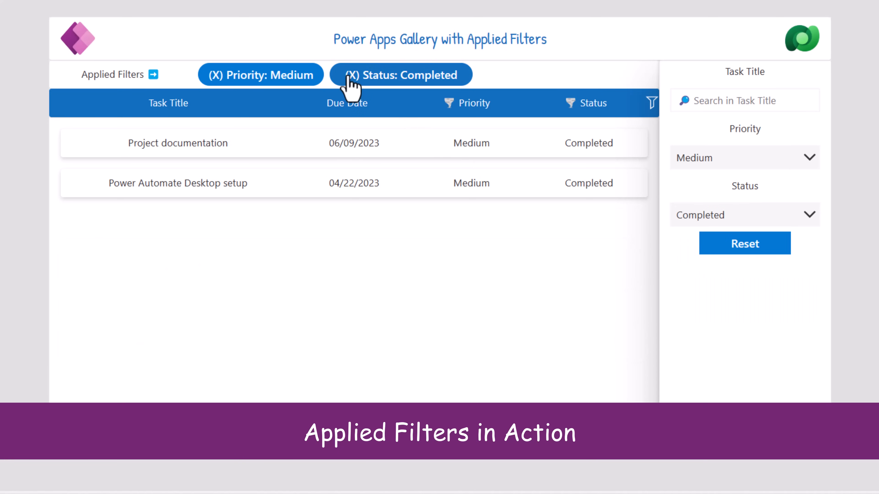
pyautogui.click(347, 76)
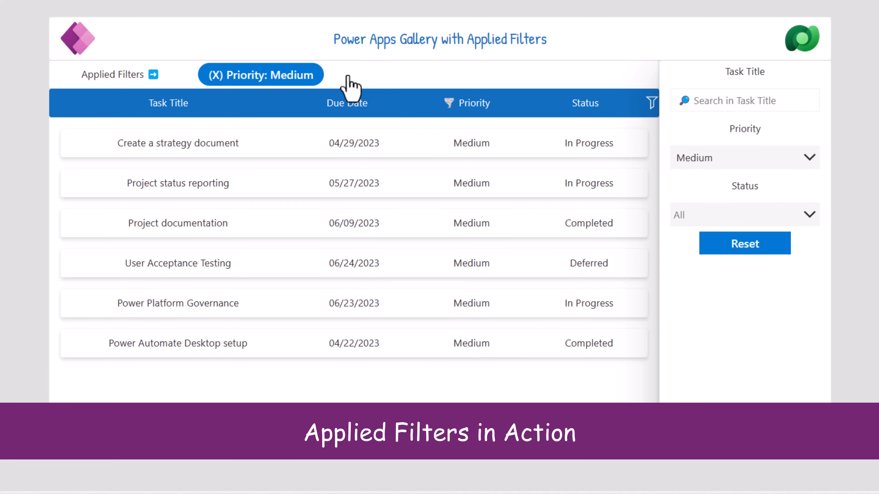
pyautogui.click(218, 78)
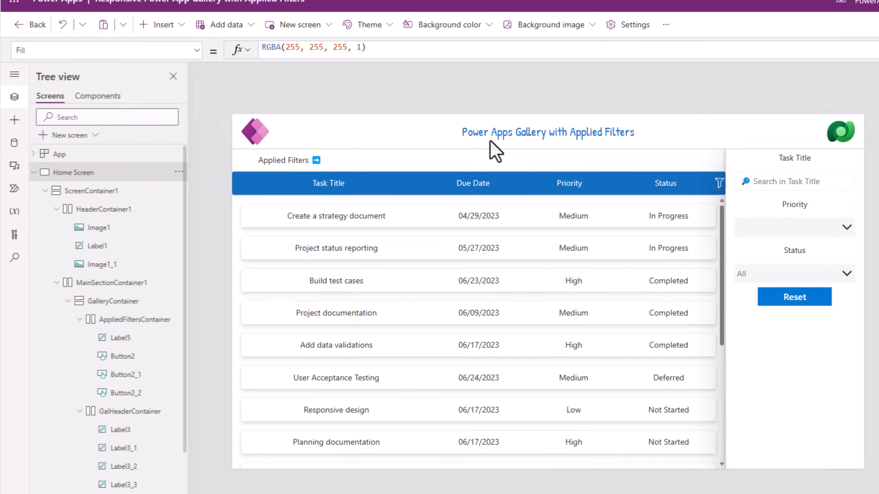
# Step: Set AppliedFiltersContainer's Visible property to !IsBlank(txtSearchTitle.Text) || !IsBlank(cbxPriority.Selected.Value)
pyautogui.click(476, 170)
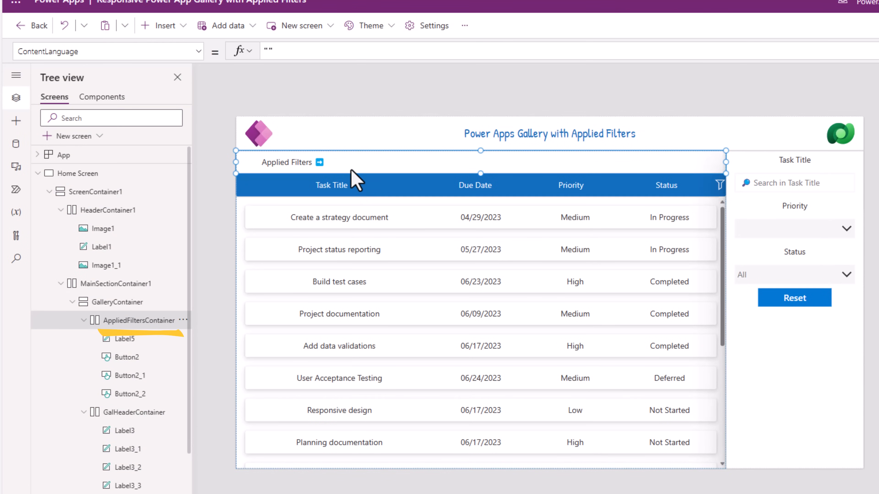
pyautogui.click(21, 50)
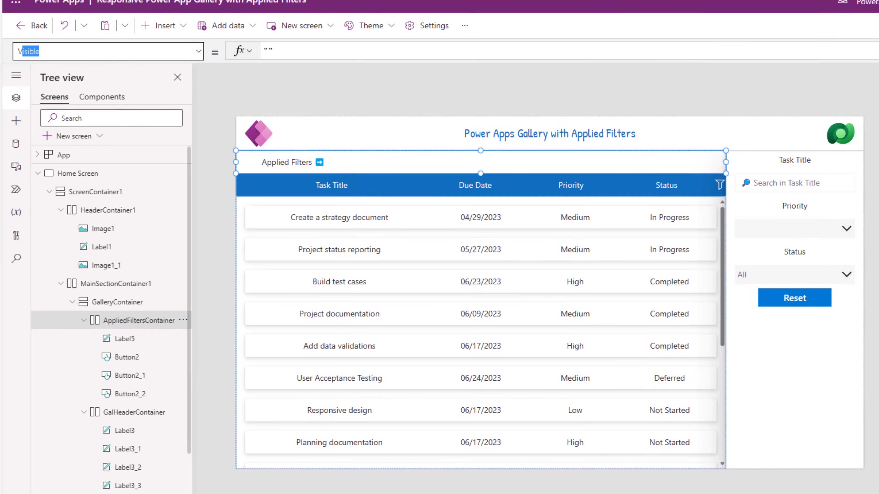
pyautogui.write('Visible')
pyautogui.press('Return')
pyautogui.click(309, 51)
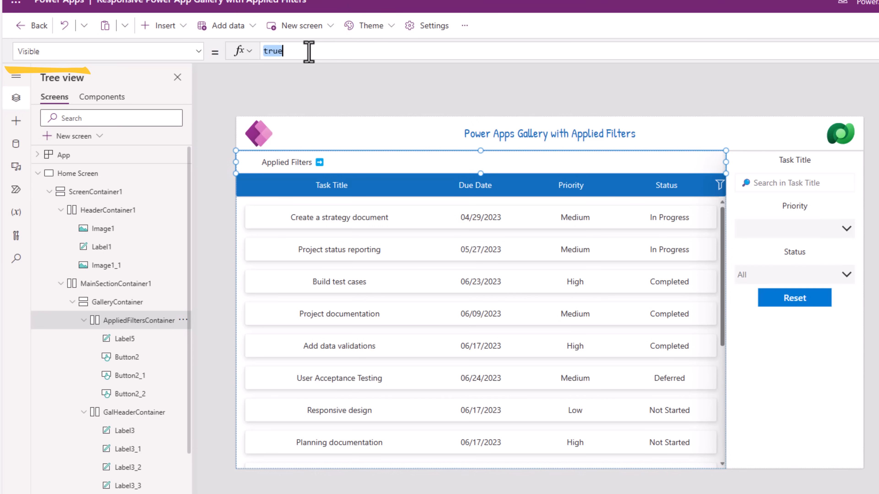
pyautogui.write('!IsBlank(txtSearchTitle.Text) ||')
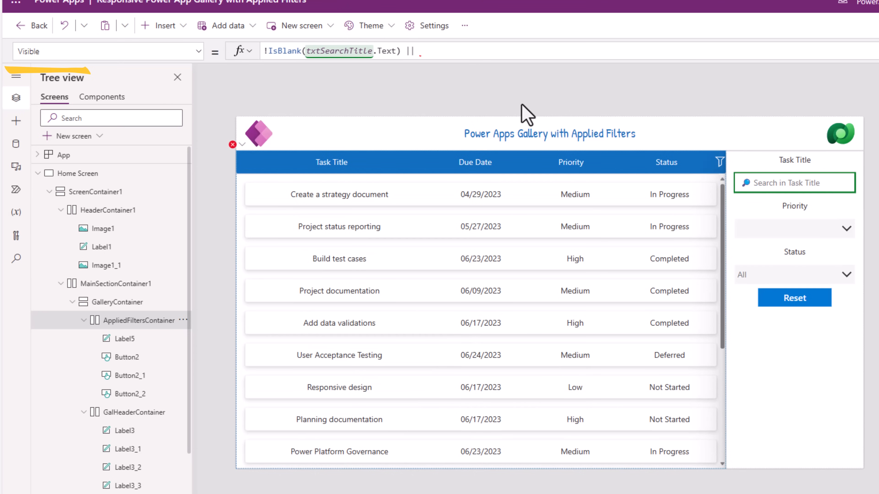
pyautogui.write('!IsBlank(txtSearchTitle.Text)')
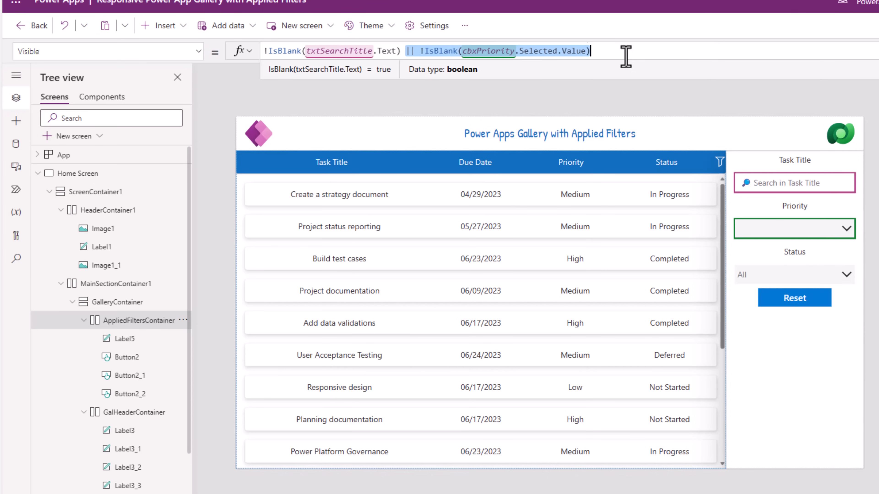
pyautogui.click(625, 54)
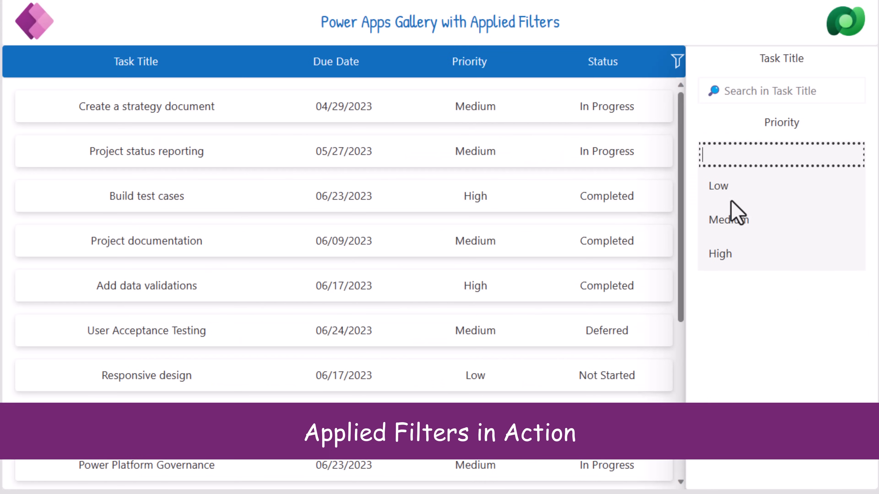
# Step: Test the container's visibility in preview by filtering for High priority, Completed status and the title "valid"
pyautogui.click(727, 220)
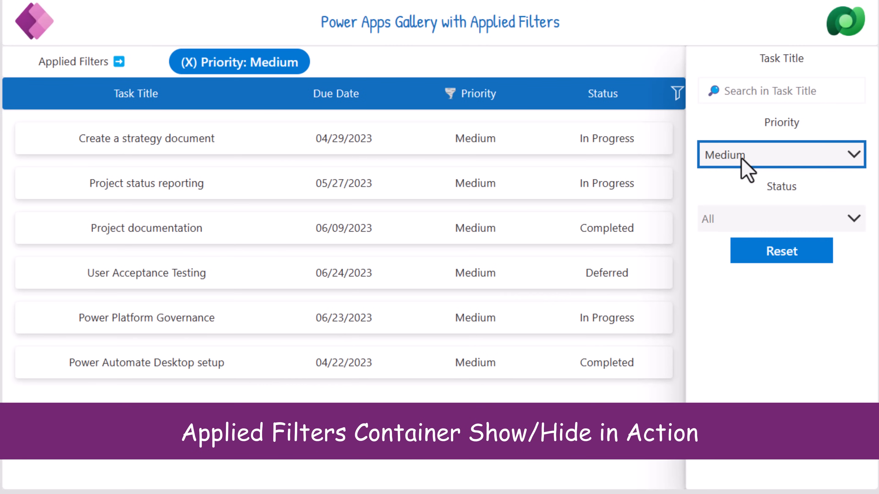
pyautogui.click(743, 227)
pyautogui.click(736, 259)
pyautogui.click(753, 89)
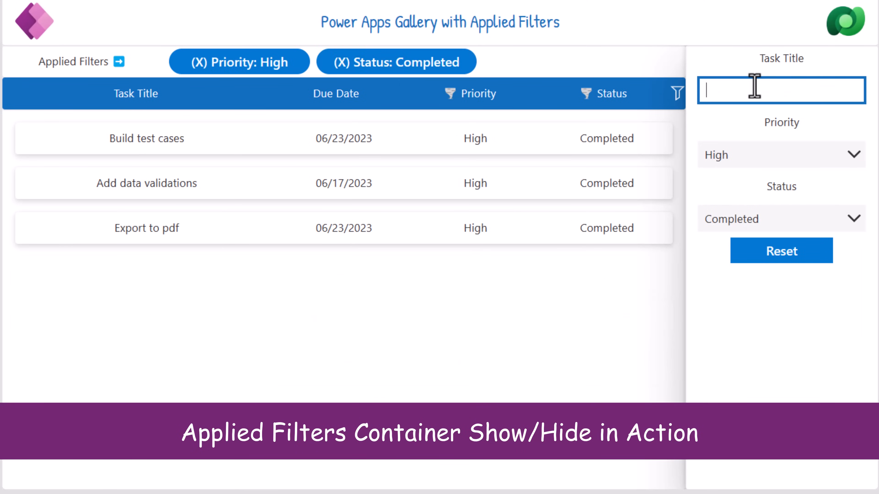
pyautogui.write('valid')
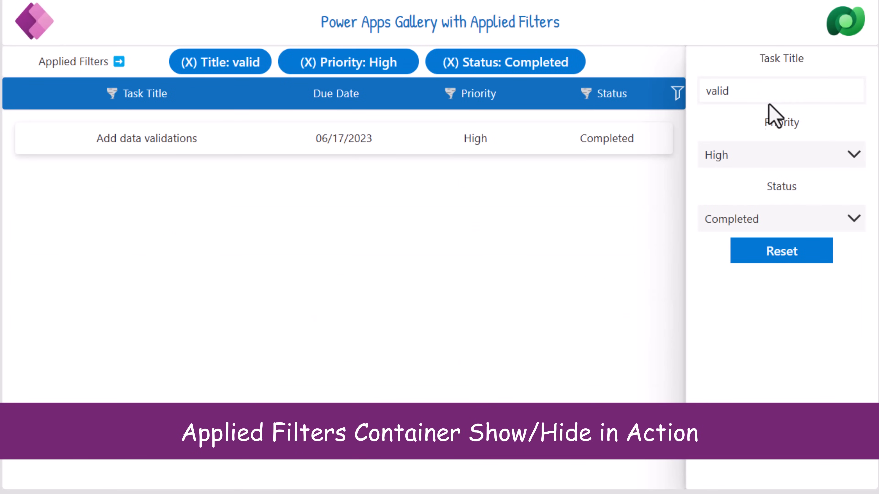
# Step: Hide the filter panel and clear the title, status and priority filters with their applied-filter buttons
pyautogui.click(678, 94)
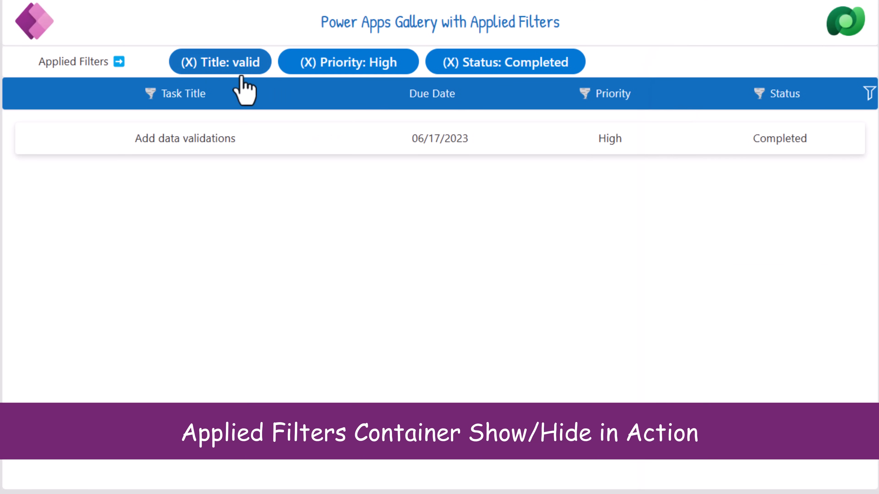
pyautogui.click(193, 66)
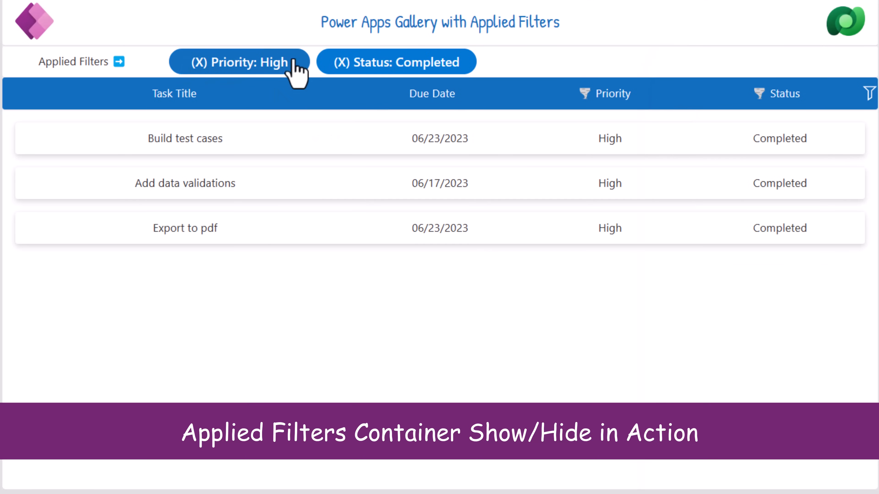
pyautogui.click(341, 66)
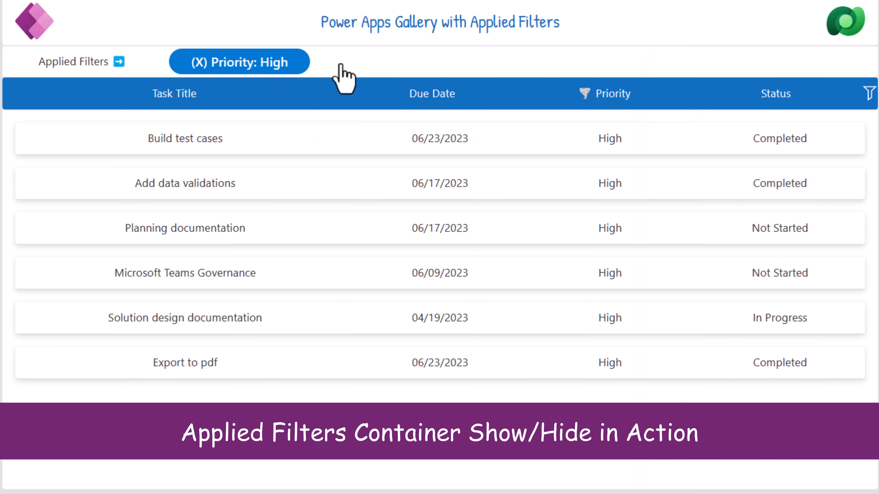
pyautogui.click(200, 63)
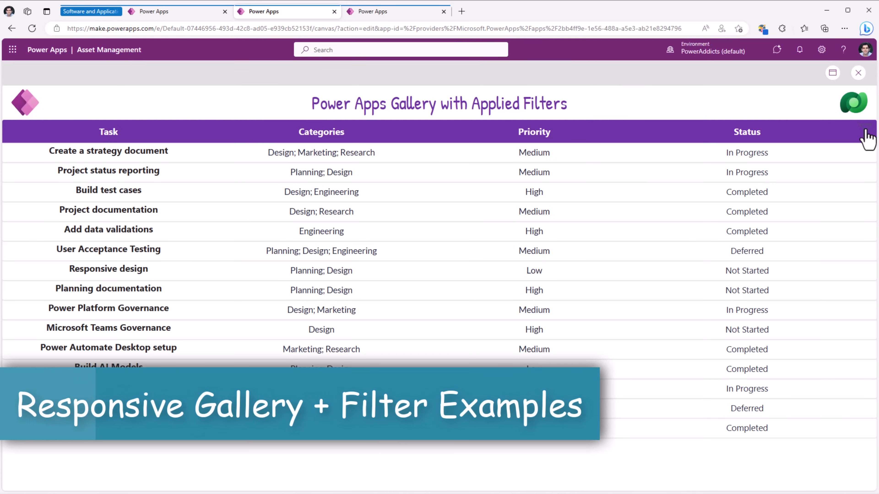
# Step: Open the filter panel in the example gallery with categories and filter the tasks by the Marketing and Engineering categories
pyautogui.click(866, 136)
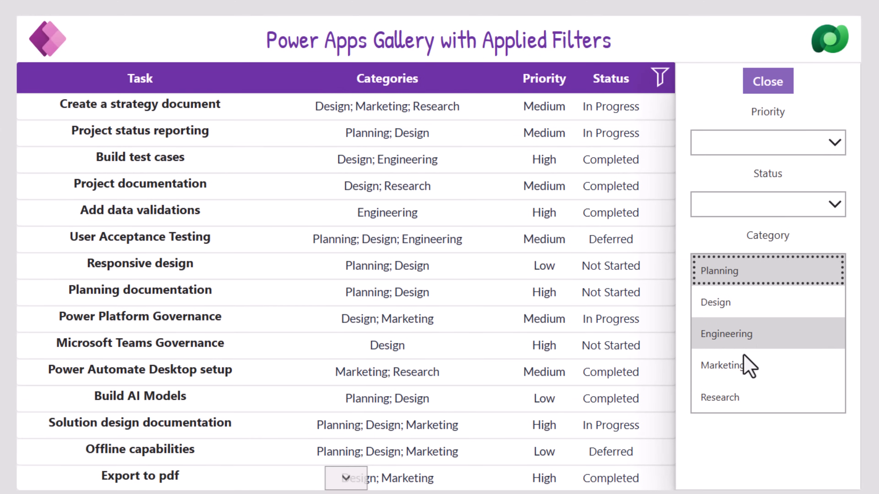
pyautogui.click(783, 345)
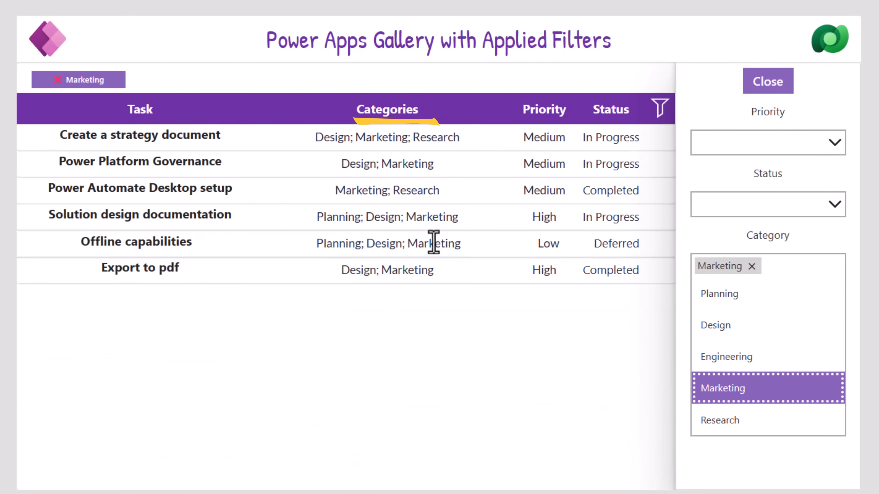
pyautogui.click(736, 359)
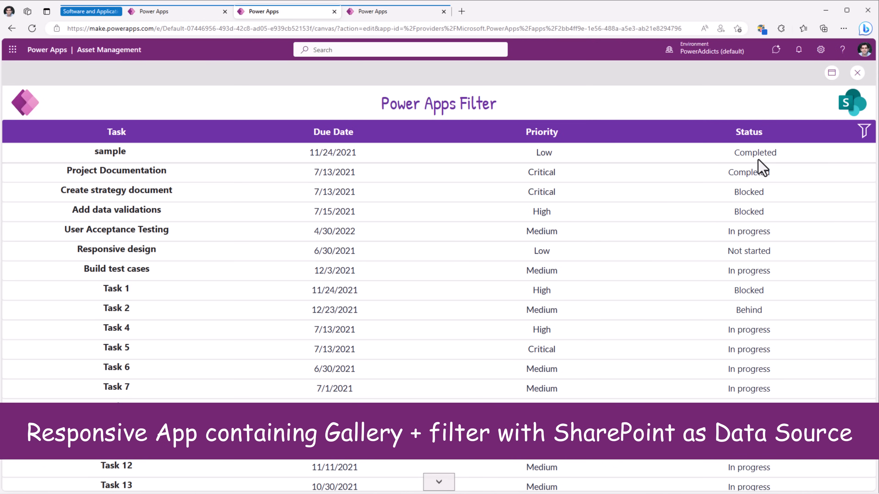
# Step: Open the filter panel in the SharePoint example gallery and filter by High priority, In progress status and the title "task 5"
pyautogui.click(864, 131)
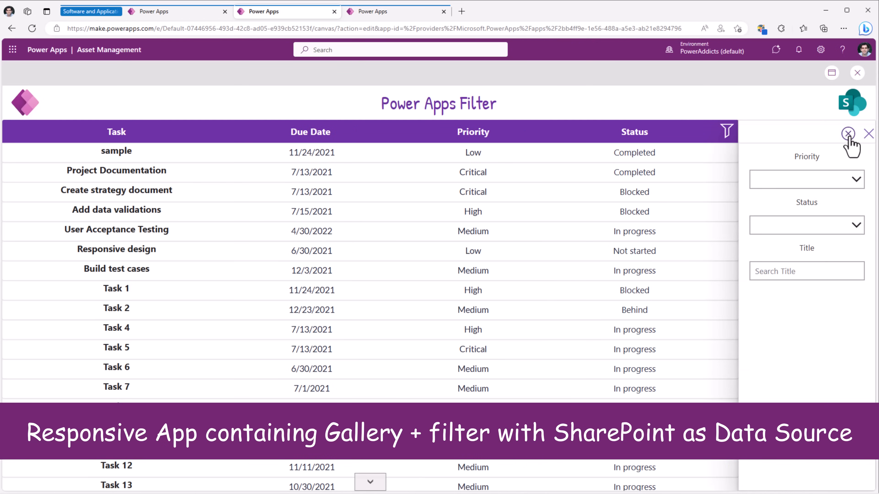
pyautogui.click(856, 180)
pyautogui.click(799, 212)
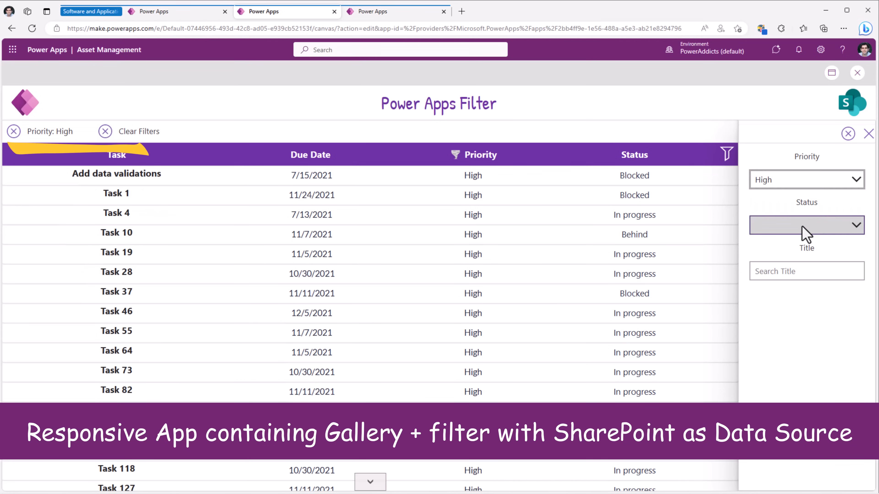
pyautogui.click(805, 230)
pyautogui.click(781, 261)
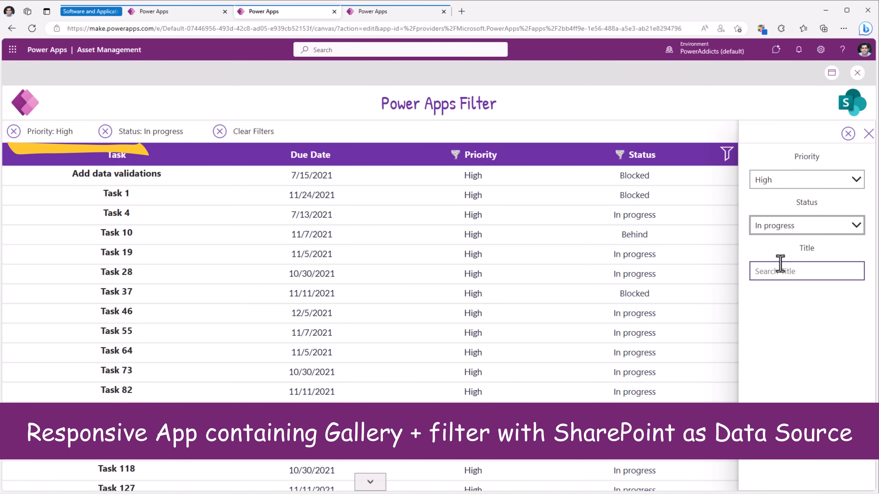
pyautogui.click(787, 271)
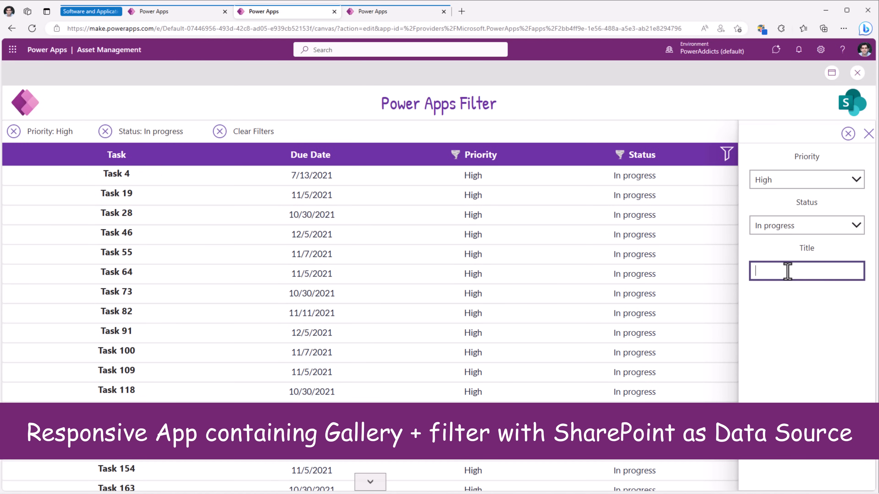
pyautogui.write('task 5')
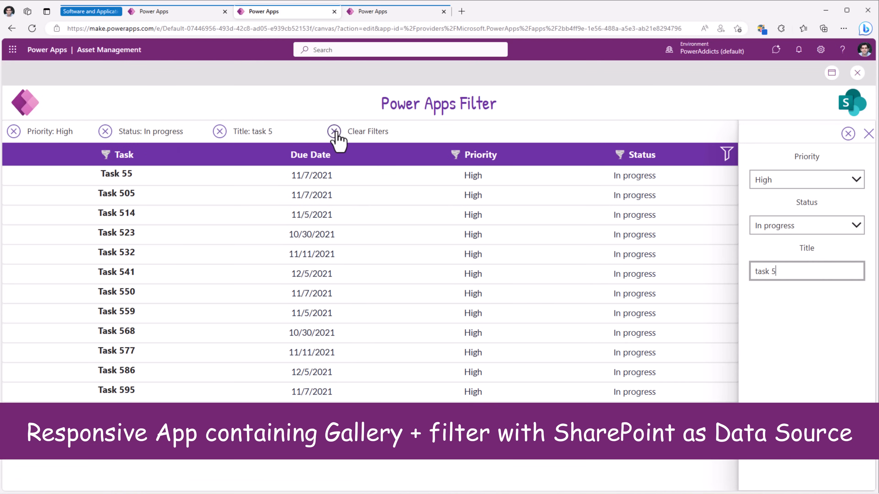
# Step: Remove the title filter from the SharePoint example's applied-filters bar, then clear all remaining filters
pyautogui.click(218, 133)
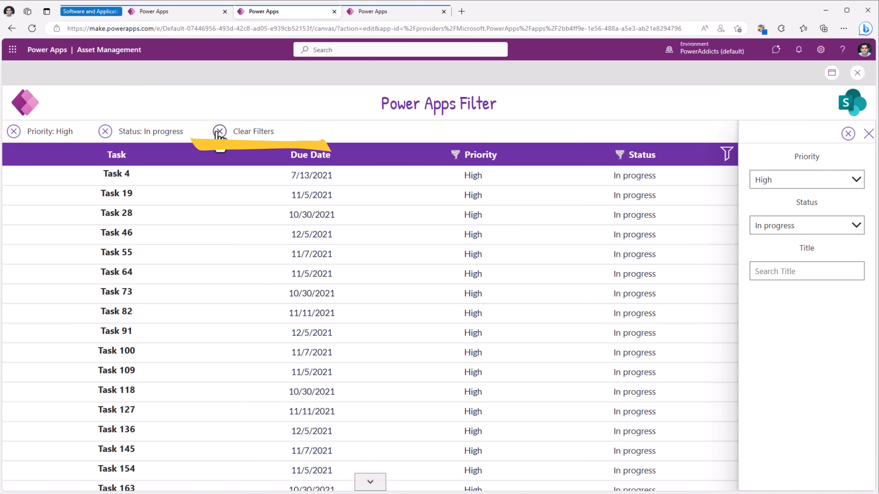
pyautogui.click(218, 133)
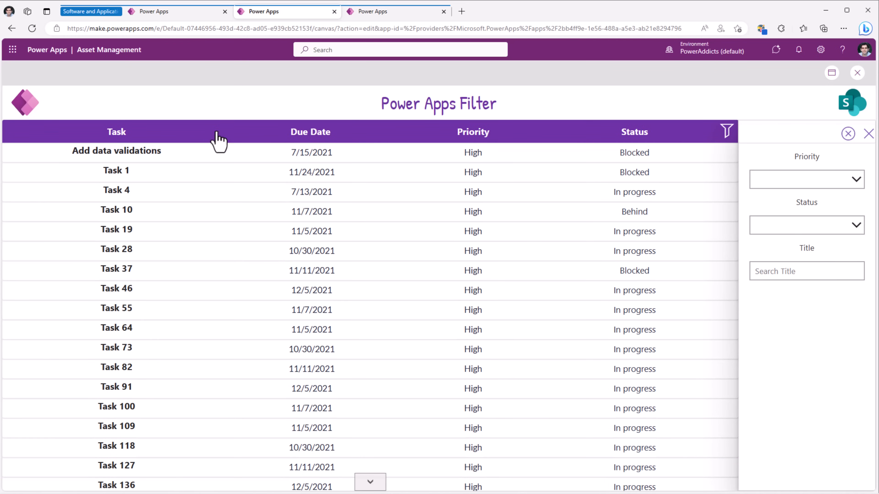